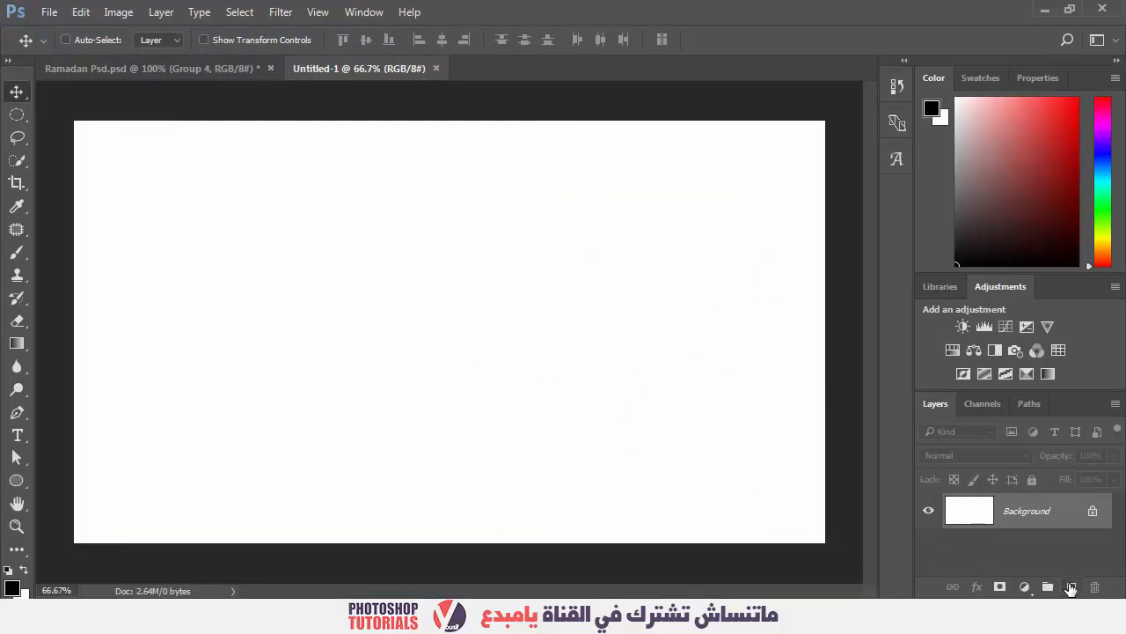
Step: Fill the background with black and add a new empty layer above it
key("alt+BackSpace")
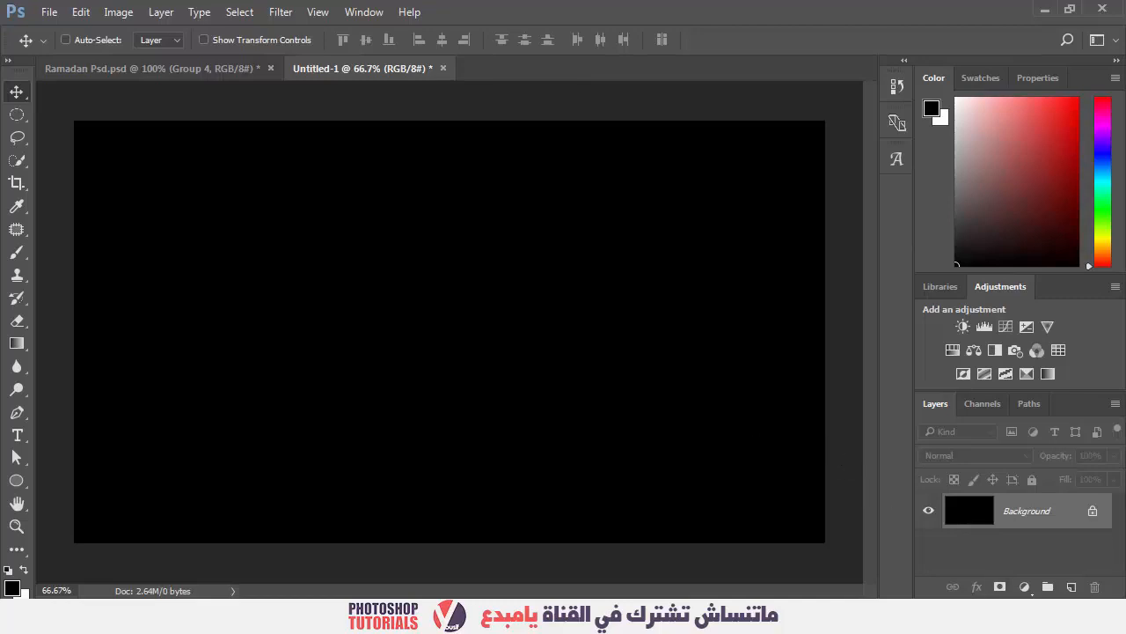
double_click(1022, 286)
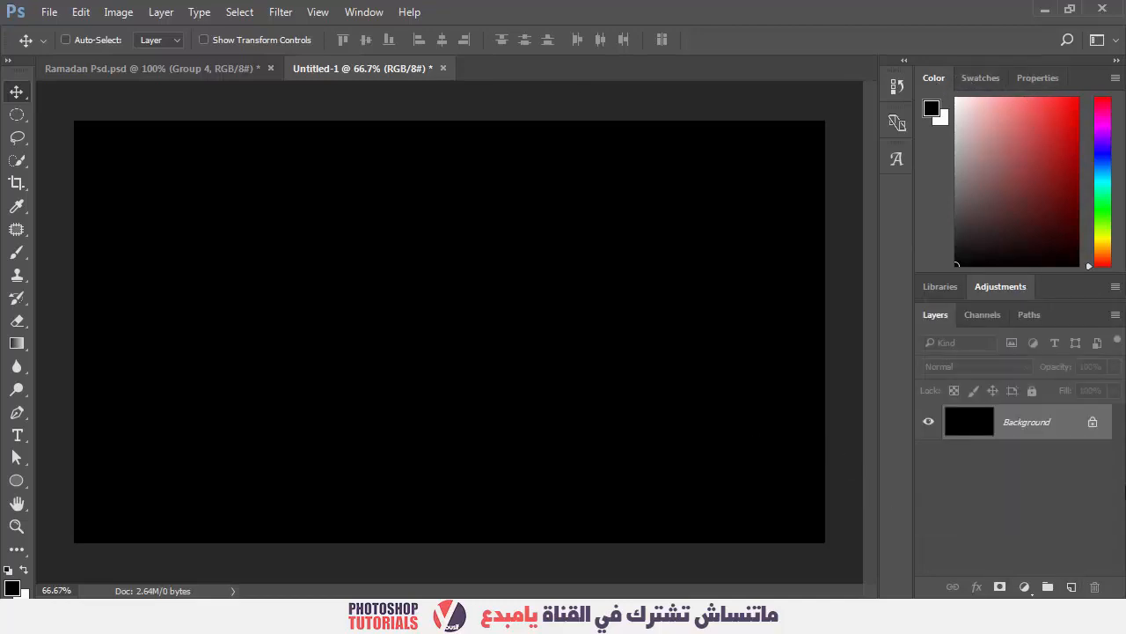
left_click(1070, 587)
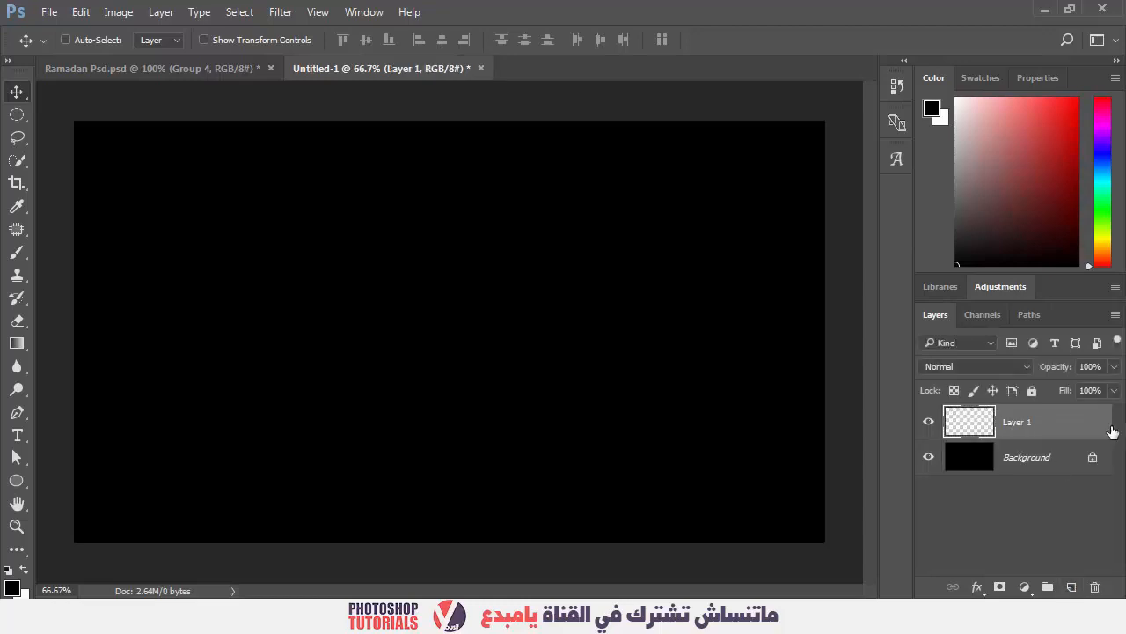
Step: Check the finished Ramadan design for reference, fill Layer 1 with medium blue and expand the toolbox to two columns
left_click(219, 71)
key("ctrl+minus")
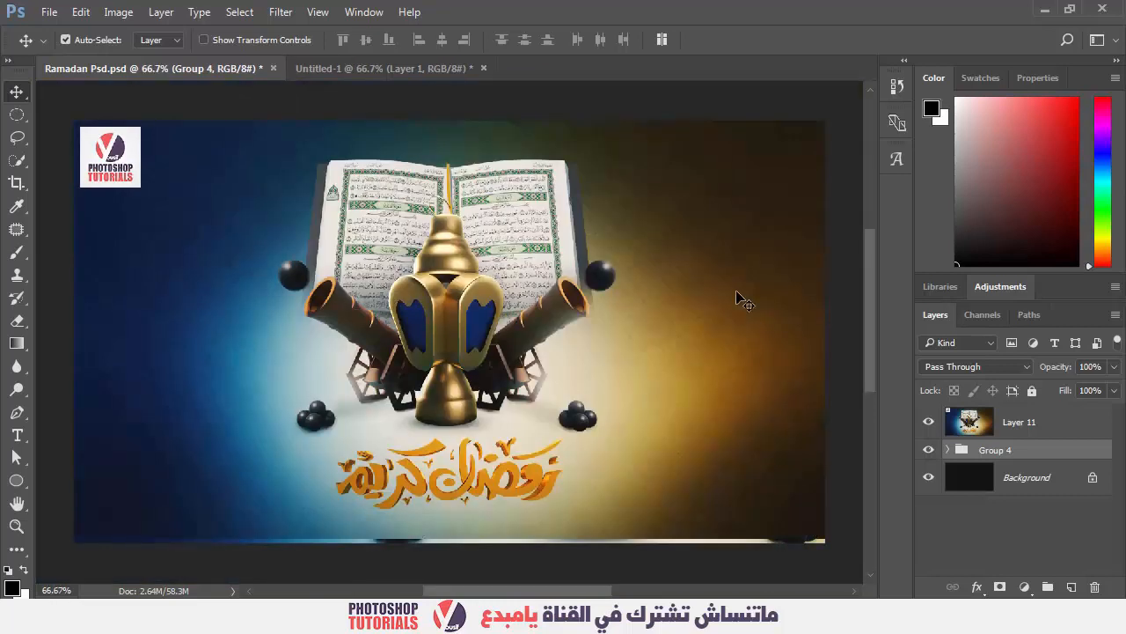
left_click(441, 60)
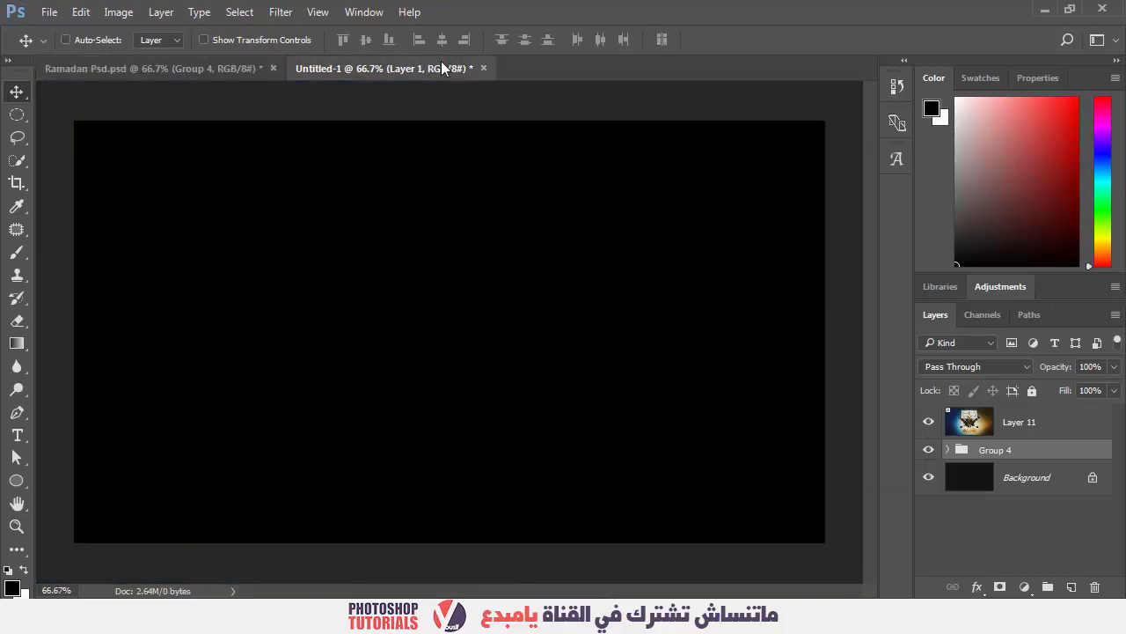
left_click(1104, 168)
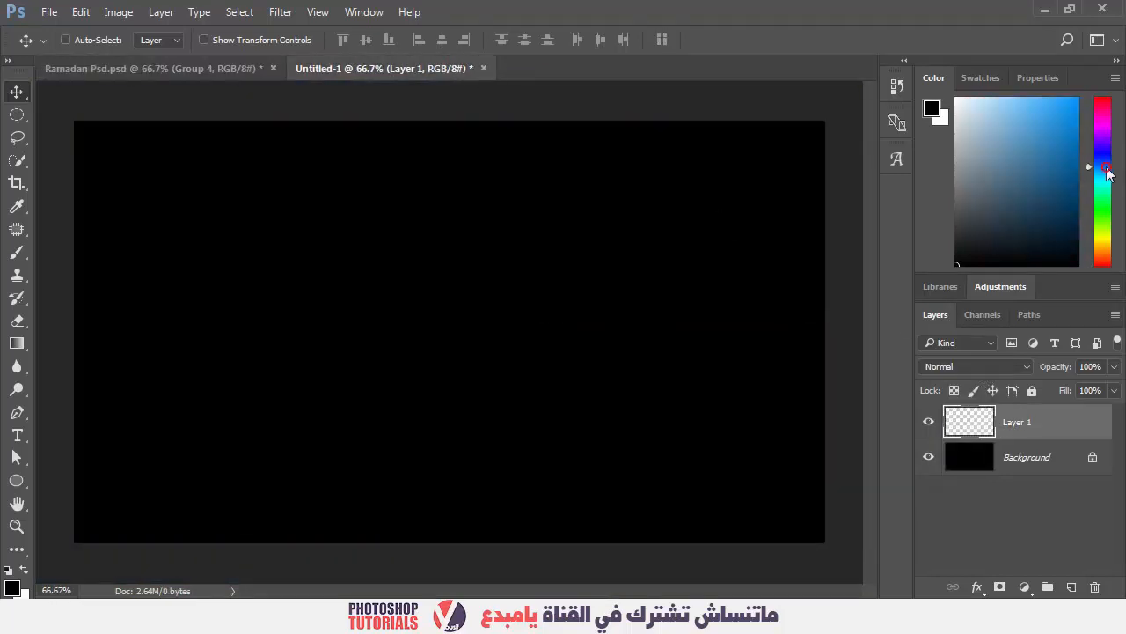
left_click_drag(1074, 103, 1061, 123)
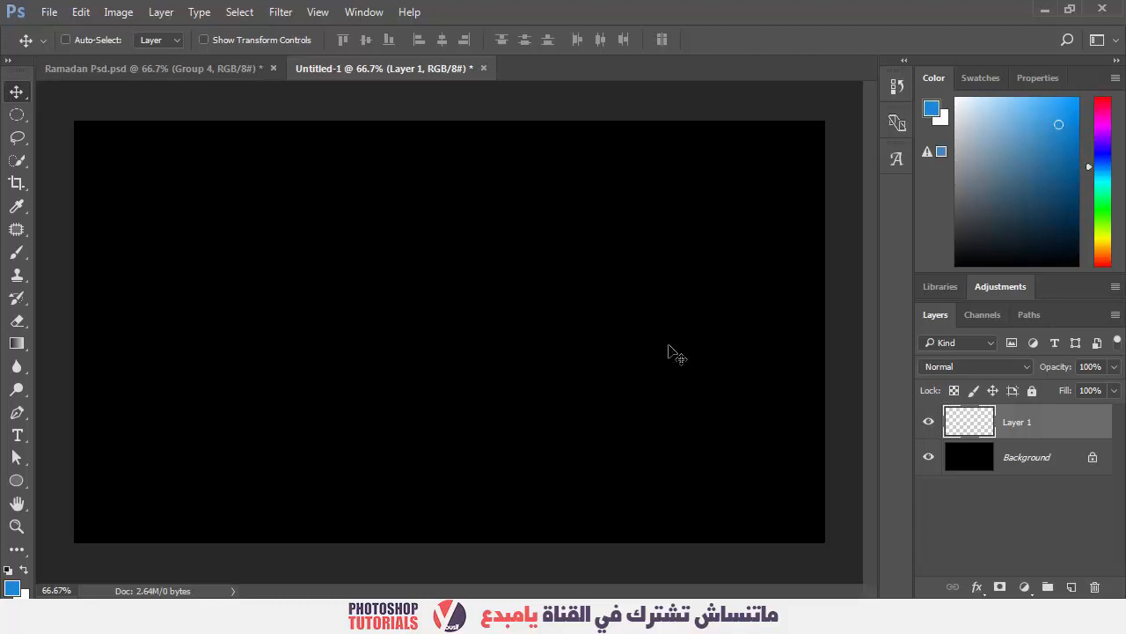
key("alt+BackSpace")
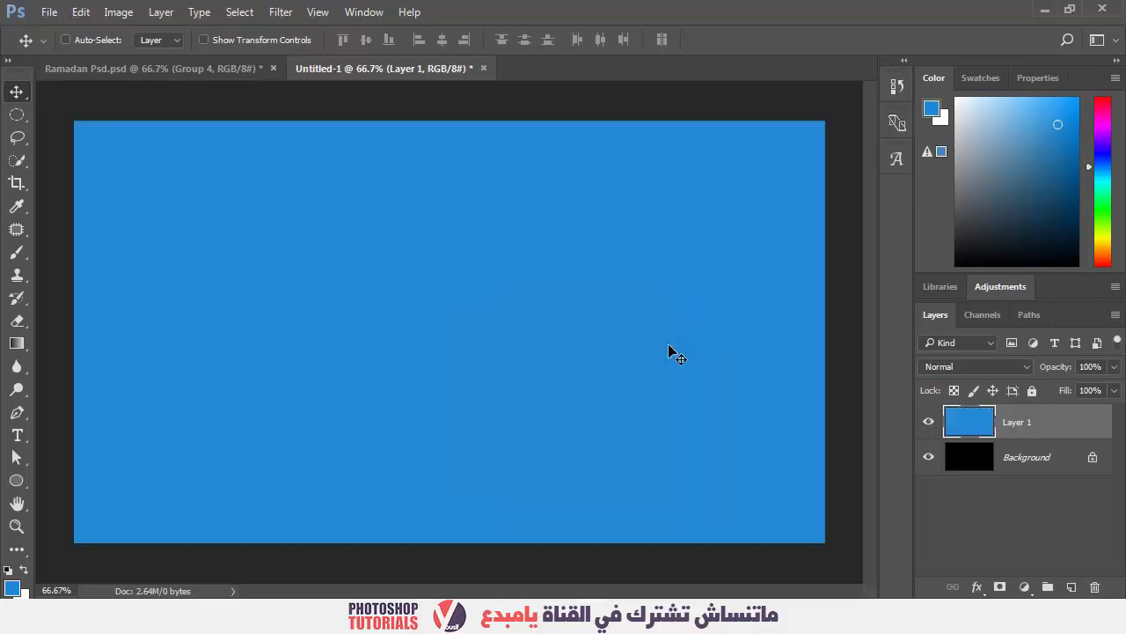
left_click(9, 61)
left_click_drag(22, 62, 3, 67)
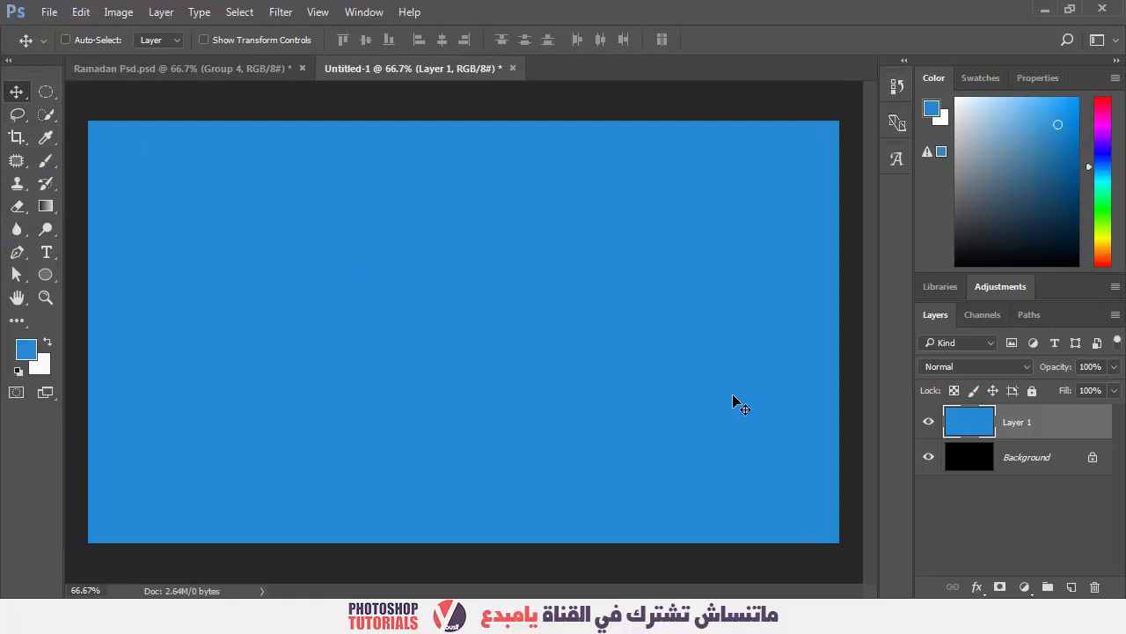
Step: Add a Pattern Overlay effect to Layer 1 using the pale blue circular Islamic ornament pattern
double_click(1082, 429)
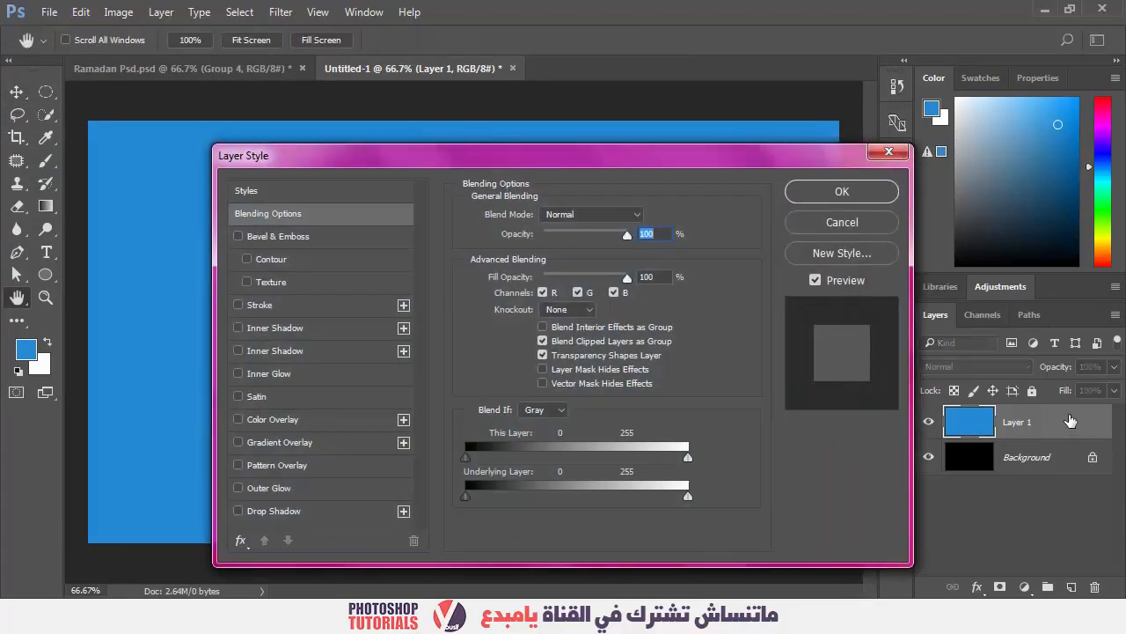
left_click(290, 466)
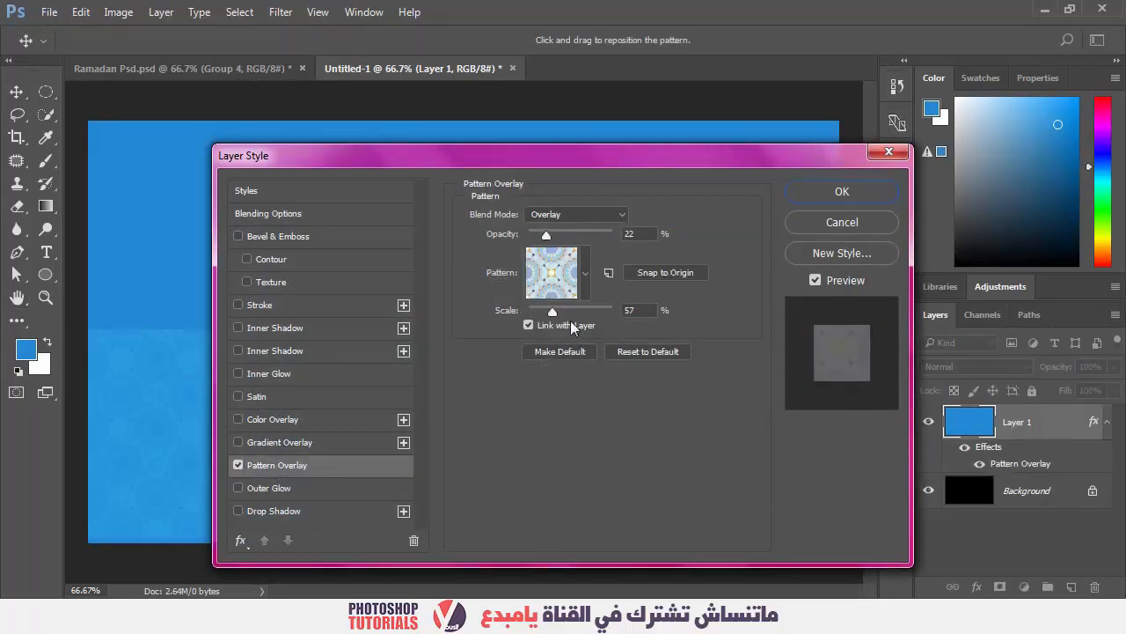
left_click(585, 272)
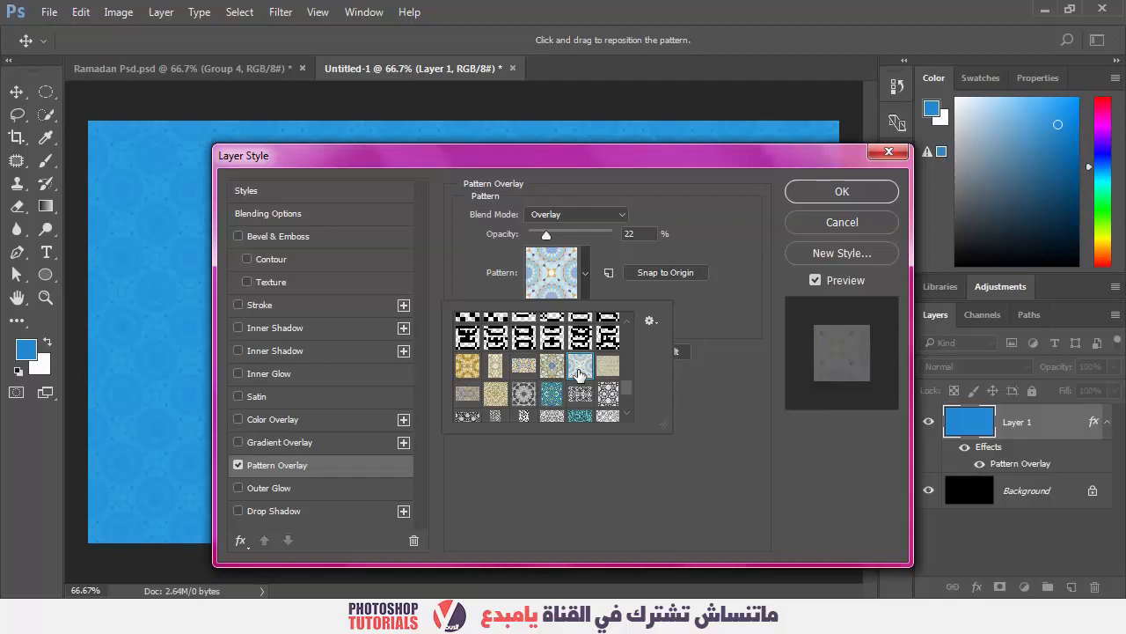
left_click(579, 372)
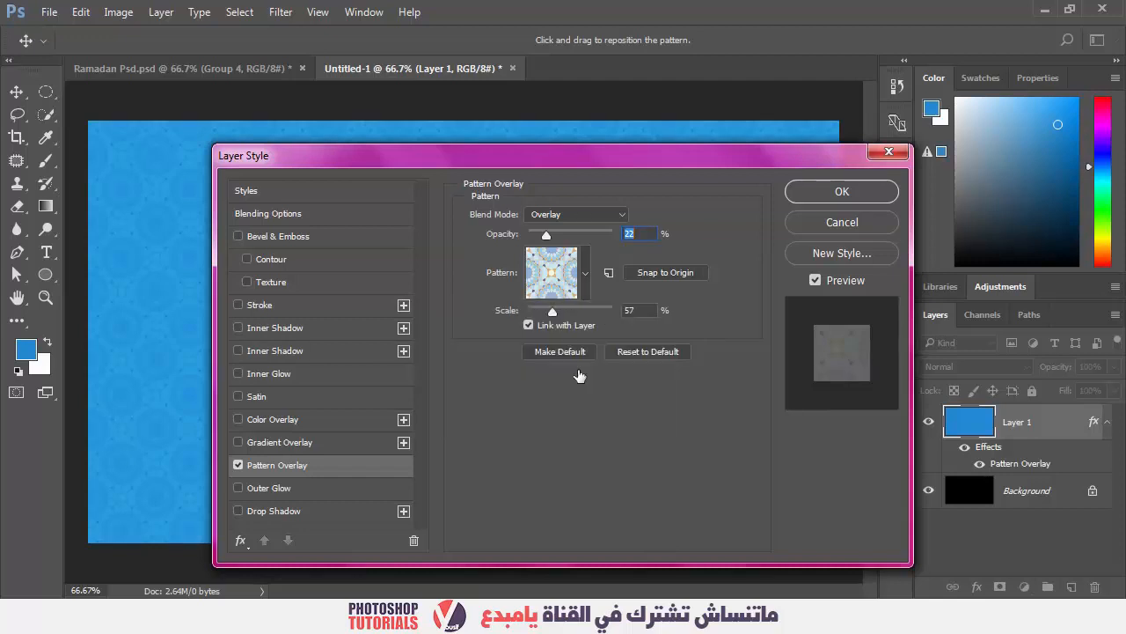
Step: Try the pattern overlay in Normal blend mode at 90% opacity
left_click(615, 217)
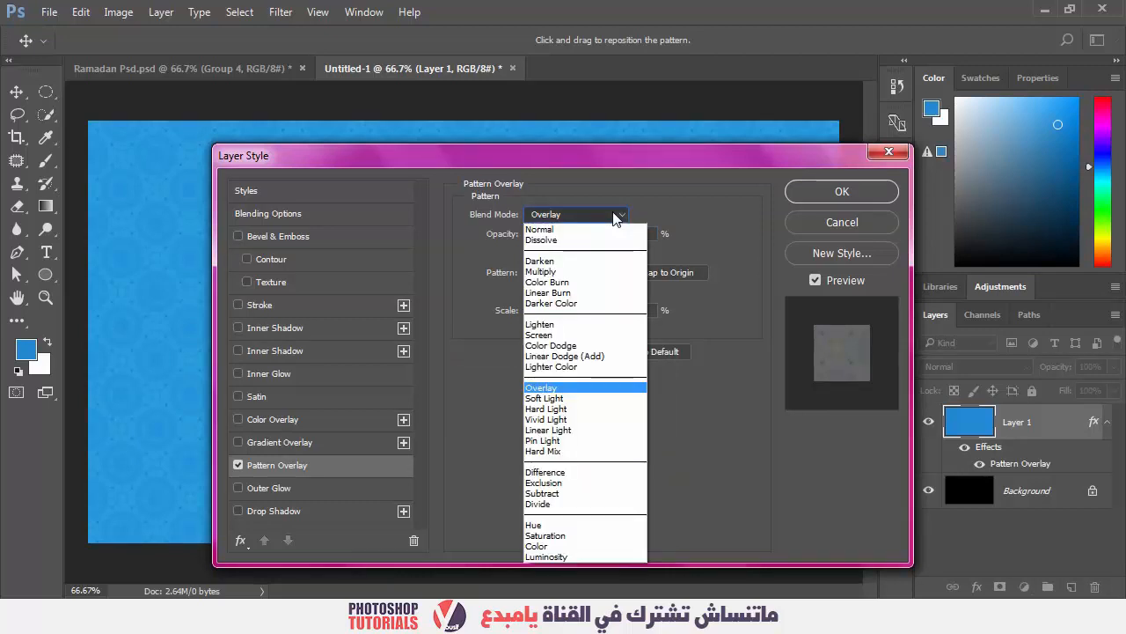
left_click(614, 229)
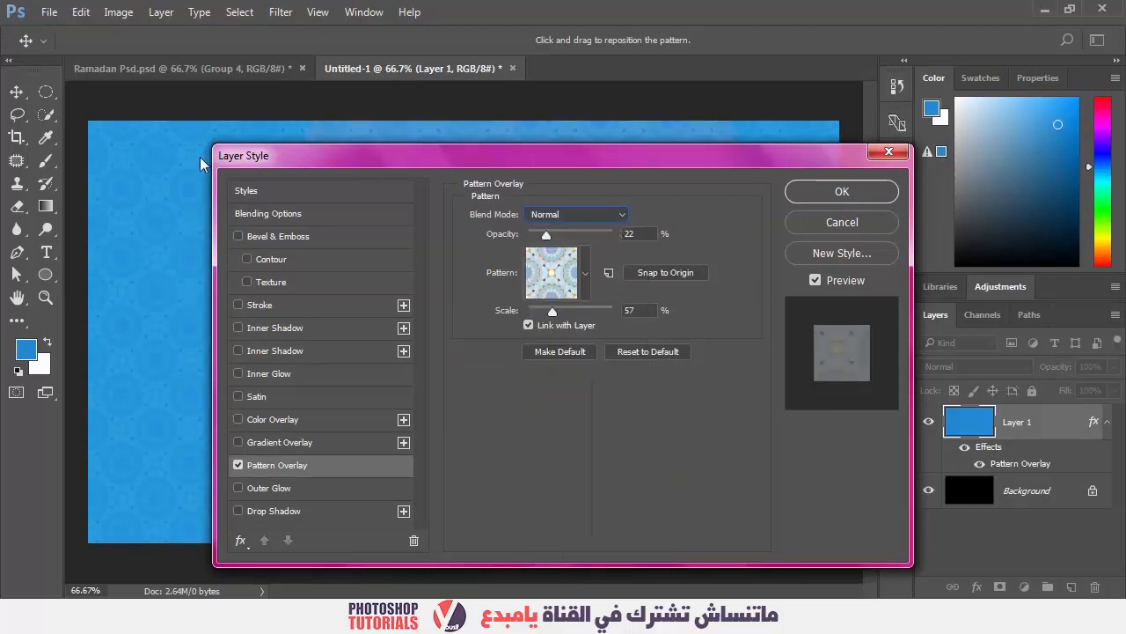
left_click_drag(490, 161, 578, 246)
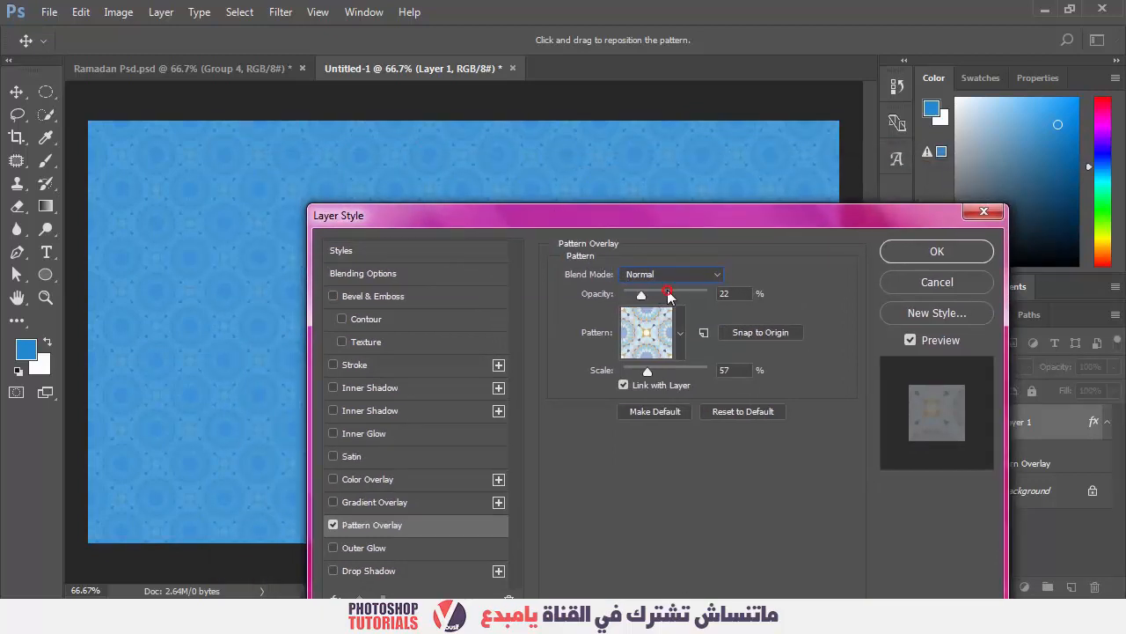
left_click_drag(668, 295, 696, 296)
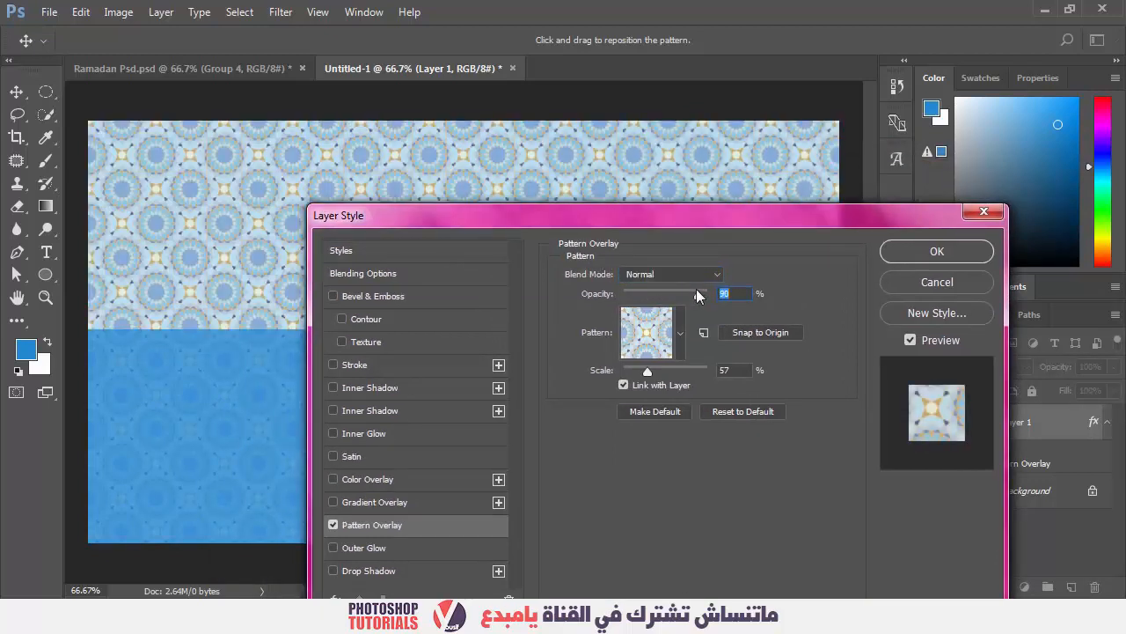
Step: Set the pattern overlay to Overlay blend mode at 20% opacity, adjust its scale and apply the layer style
left_click(692, 273)
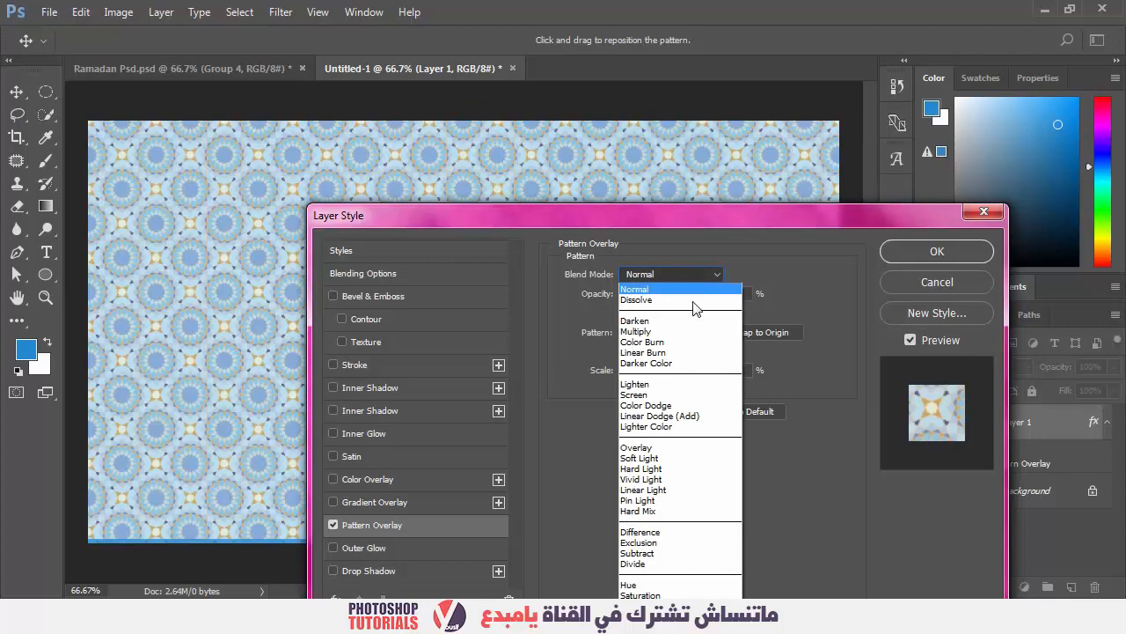
left_click(661, 449)
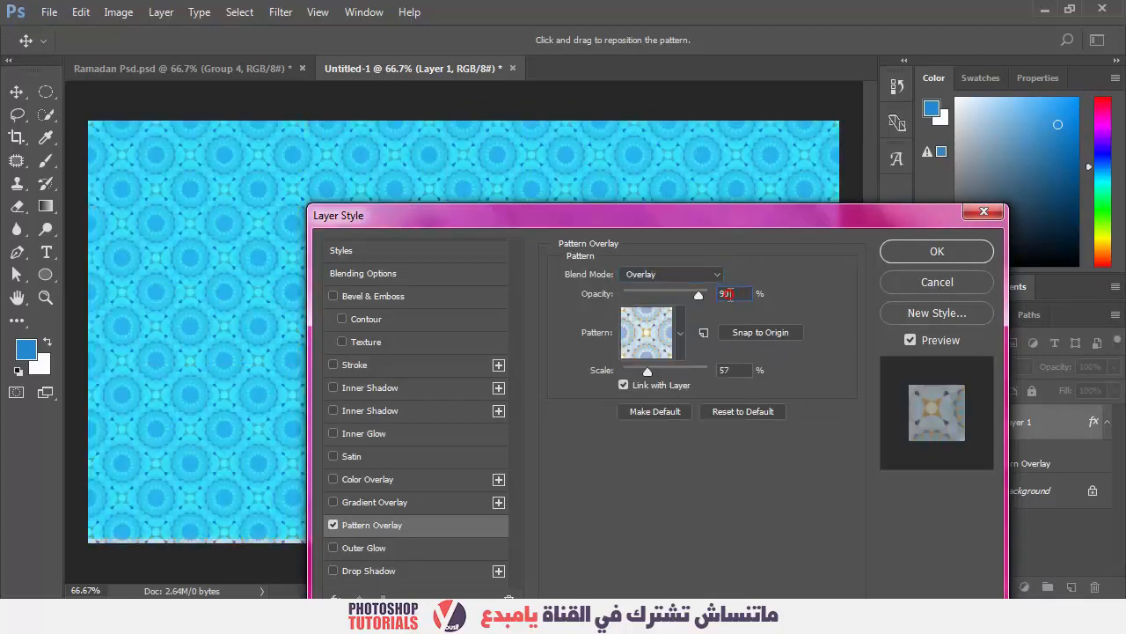
type("20")
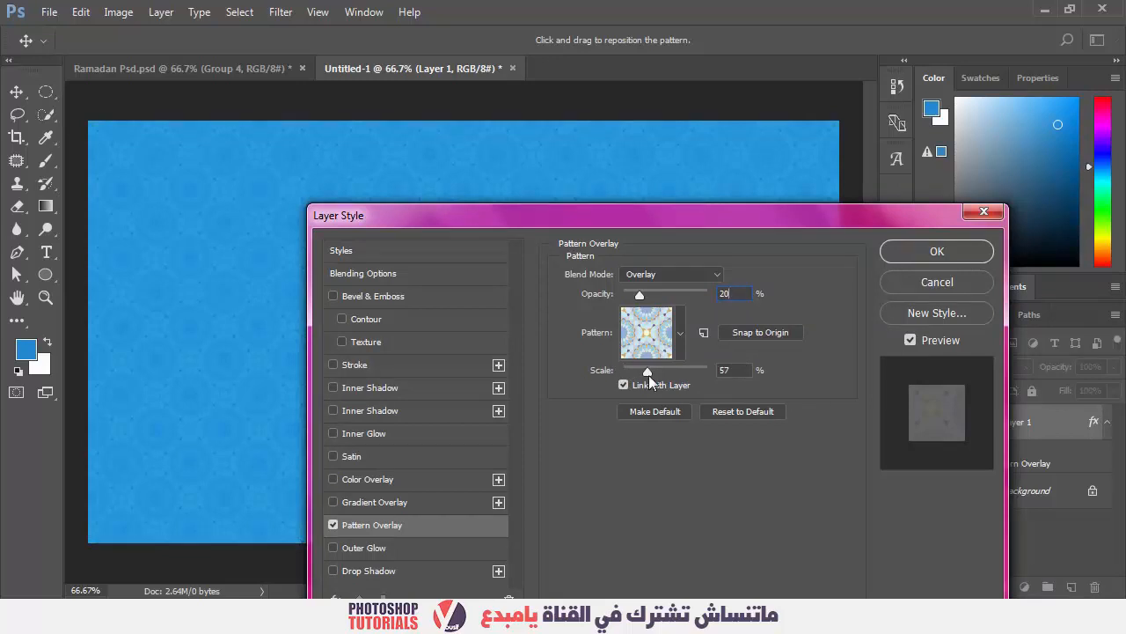
left_click_drag(664, 371, 632, 374)
key("Return")
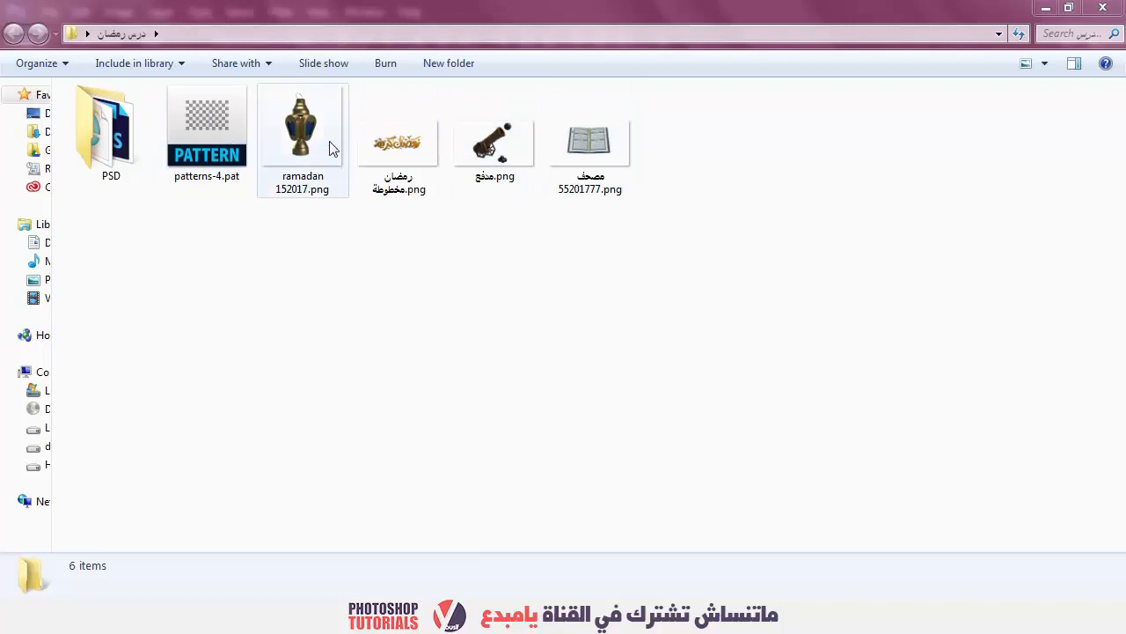
Step: Place the lantern image ramadan 152017.png at the canvas centre and scale it down to about 40.5%
left_click_drag(330, 149, 656, 352)
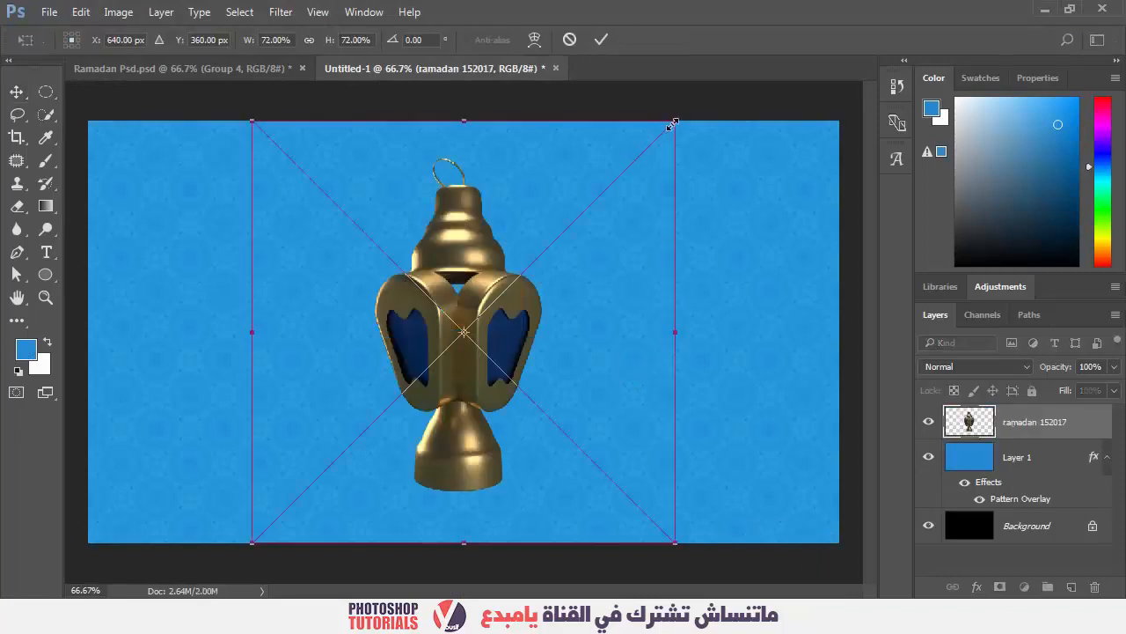
left_click_drag(607, 185, 589, 191)
key("ctrl+z")
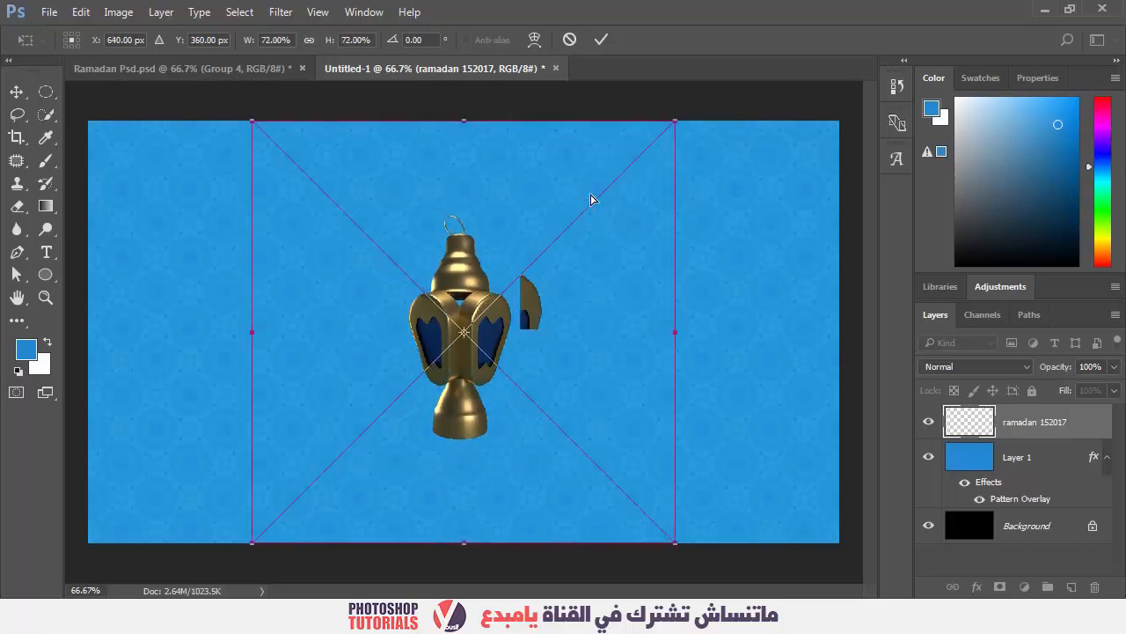
left_click_drag(663, 132, 590, 217)
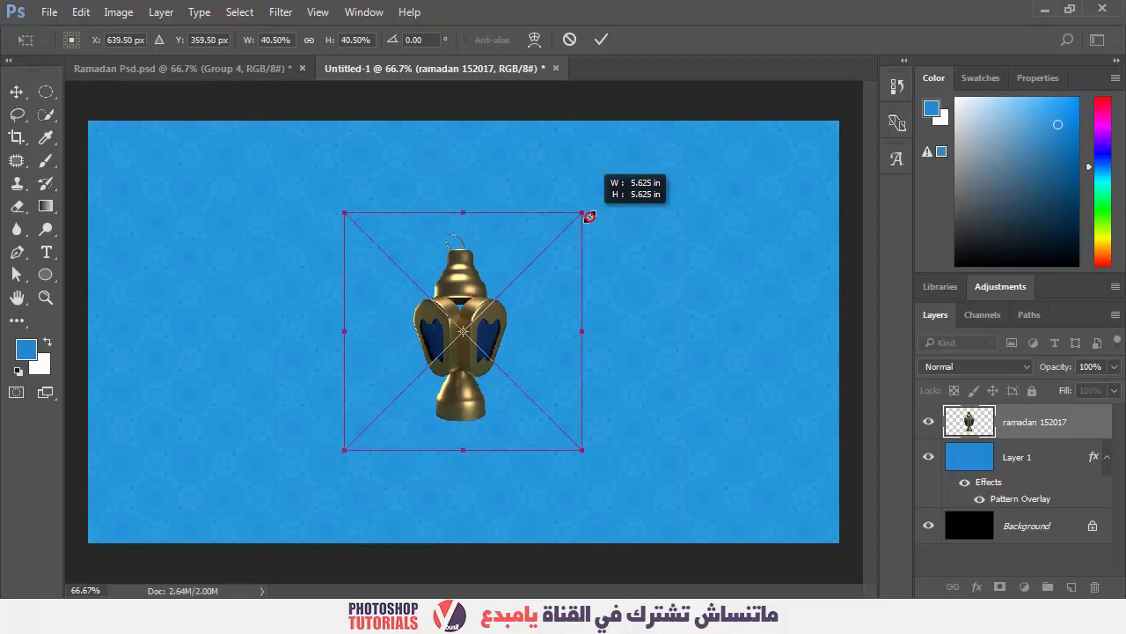
left_click_drag(590, 216, 590, 216)
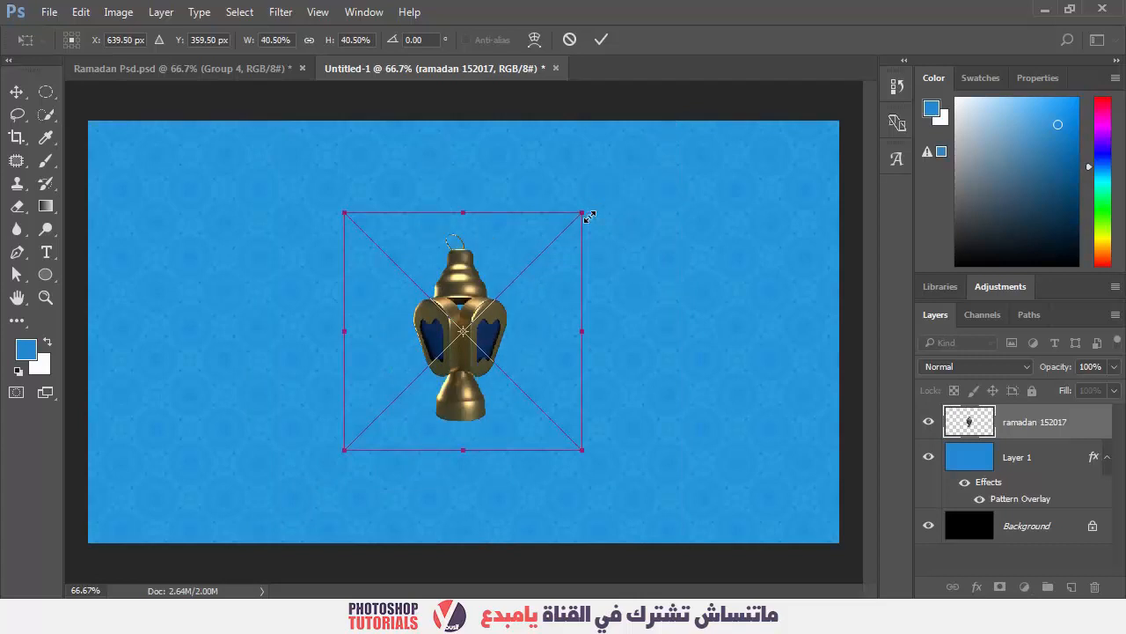
key("Return")
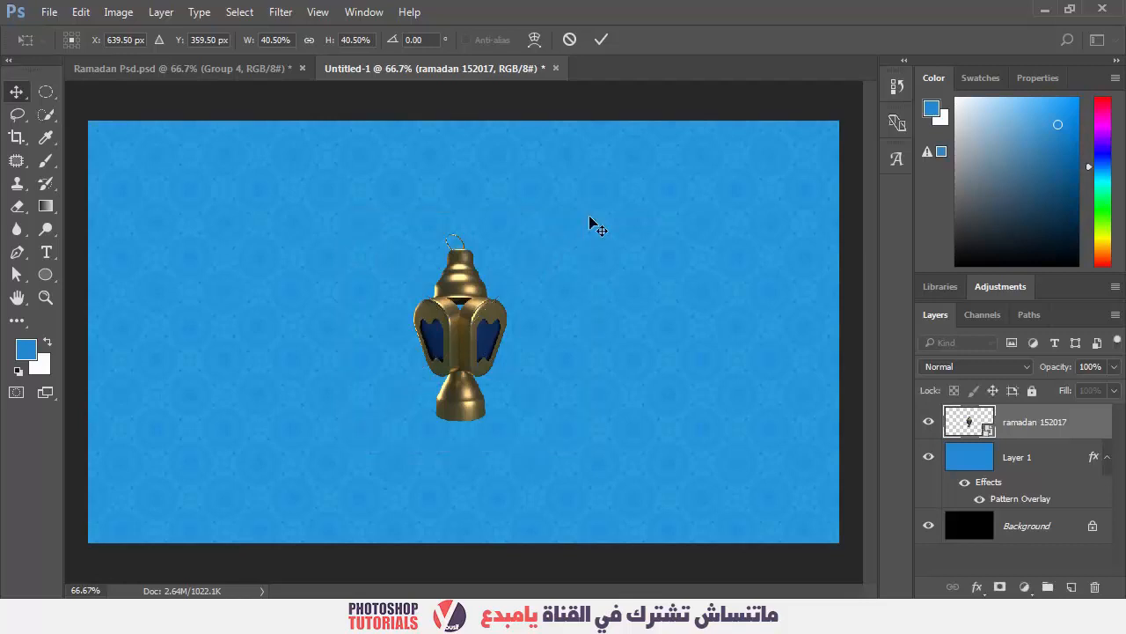
Step: Nudge the lantern straight down by 50 px
key("shift+Down")
key("shift+Down")
key("shift+Down")
key("shift+Down")
key("shift+Down")
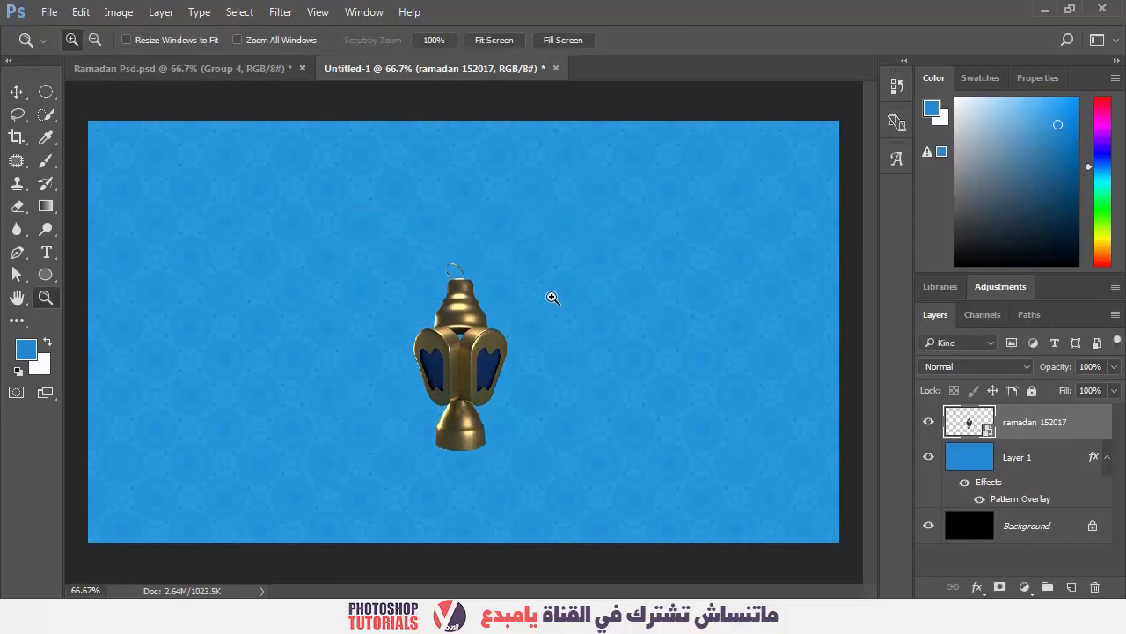
Step: Place the cannon image مدفع.png directly above Layer 1, scale it to about 41% and position it beside the lantern's right side
left_click(1019, 460)
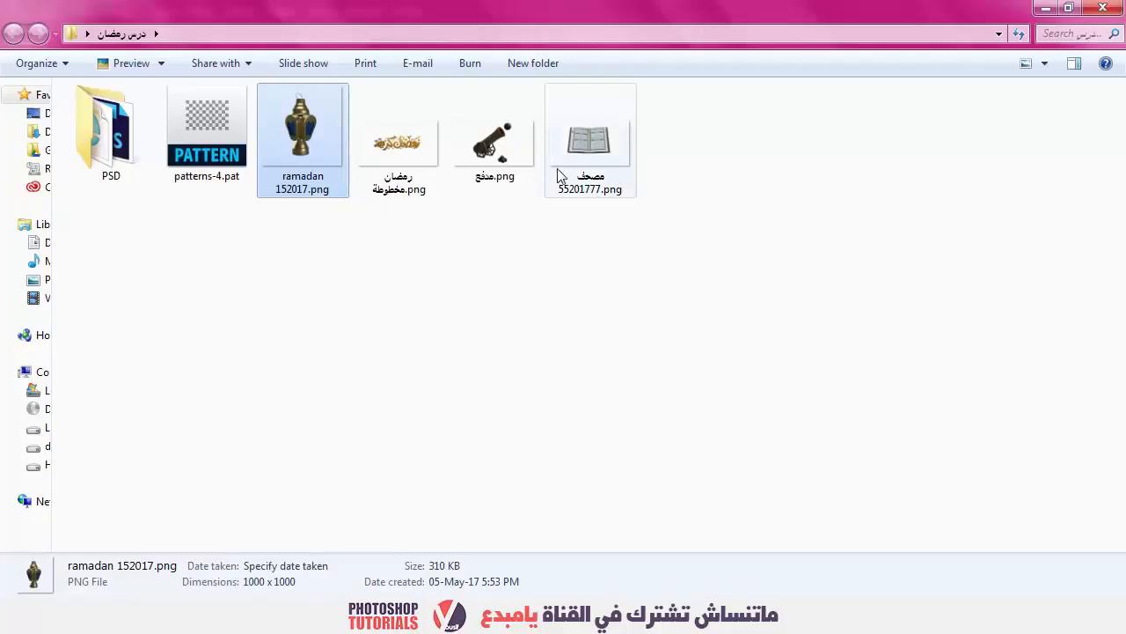
left_click(495, 176)
left_click_drag(498, 181, 656, 300)
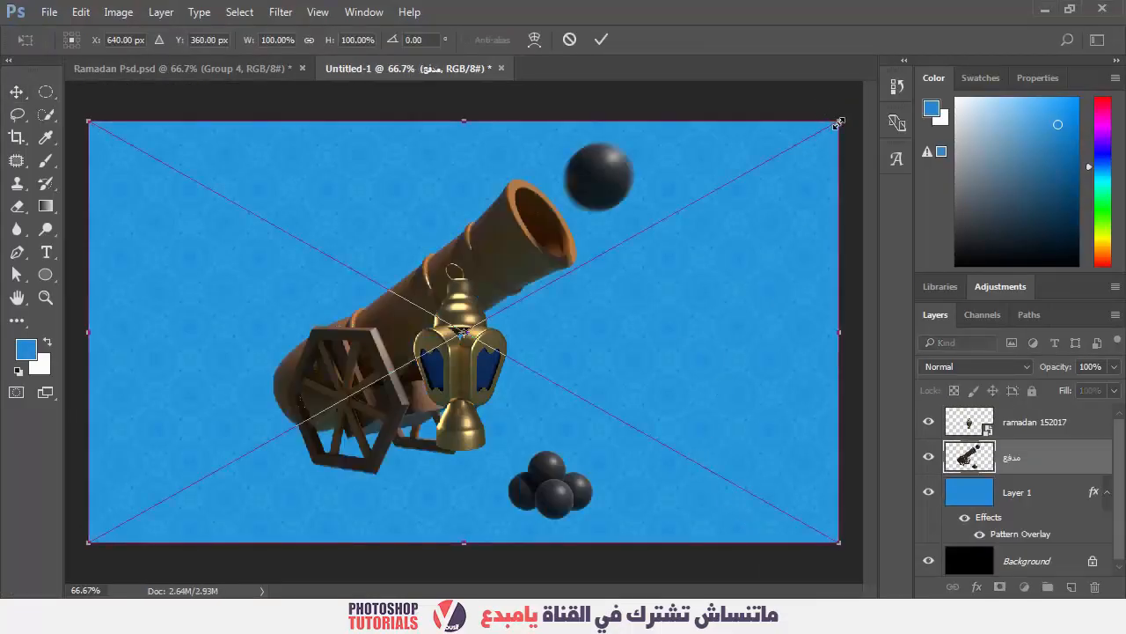
left_click_drag(829, 125, 618, 246)
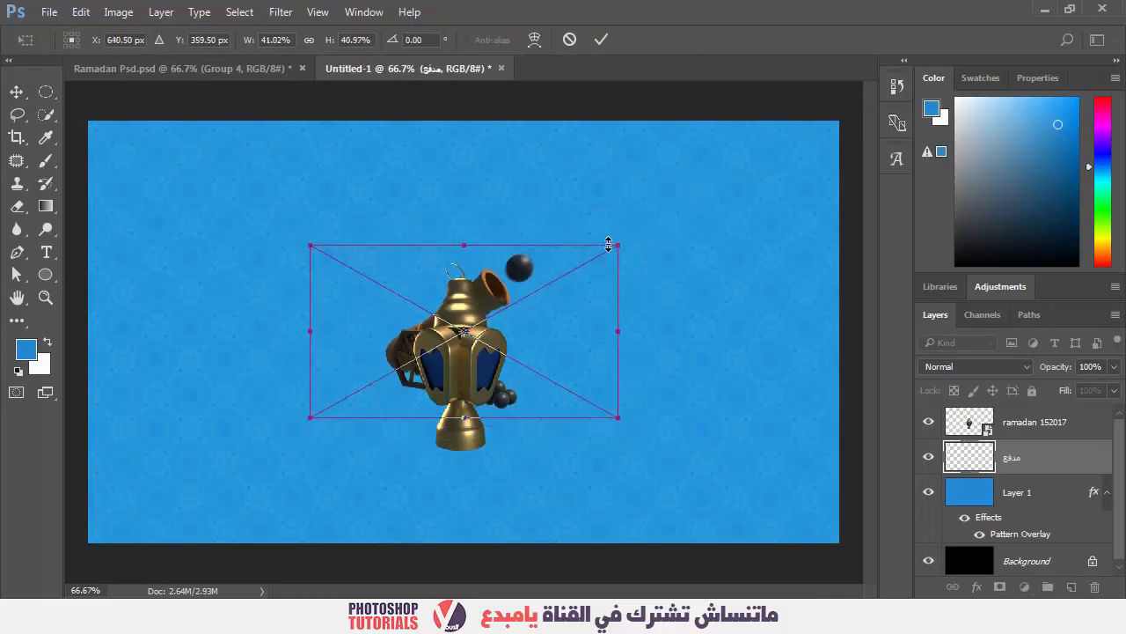
left_click_drag(520, 393, 575, 424)
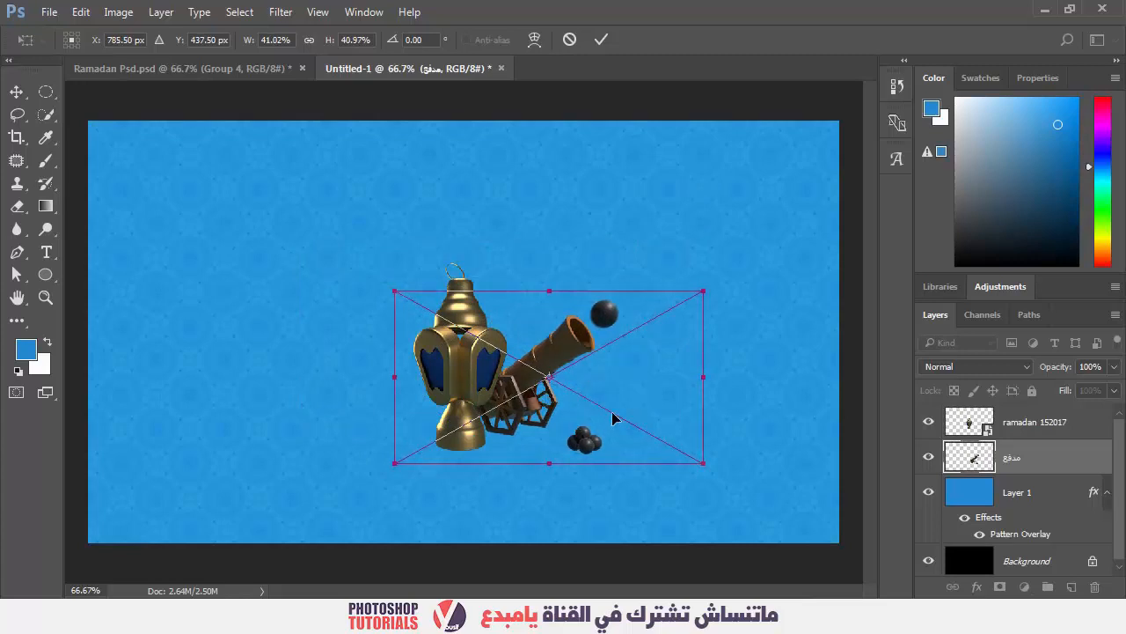
double_click(649, 431)
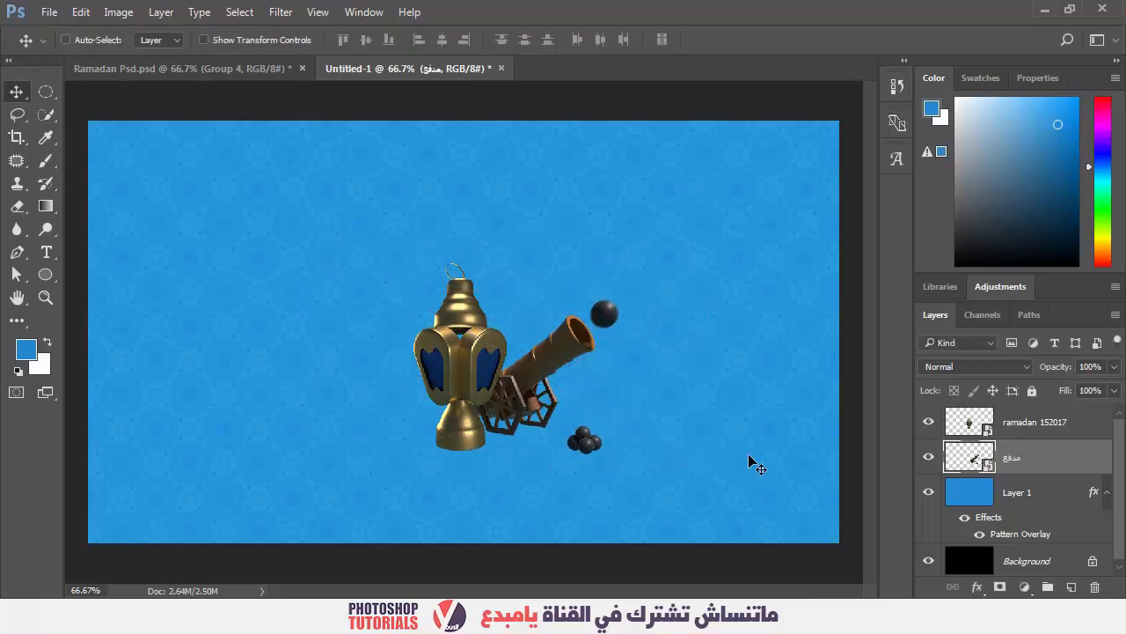
Step: Duplicate the مدفع cannon layer, flip the copy horizontally and position it on the lantern's left side, mirroring the original
key("ctrl+j")
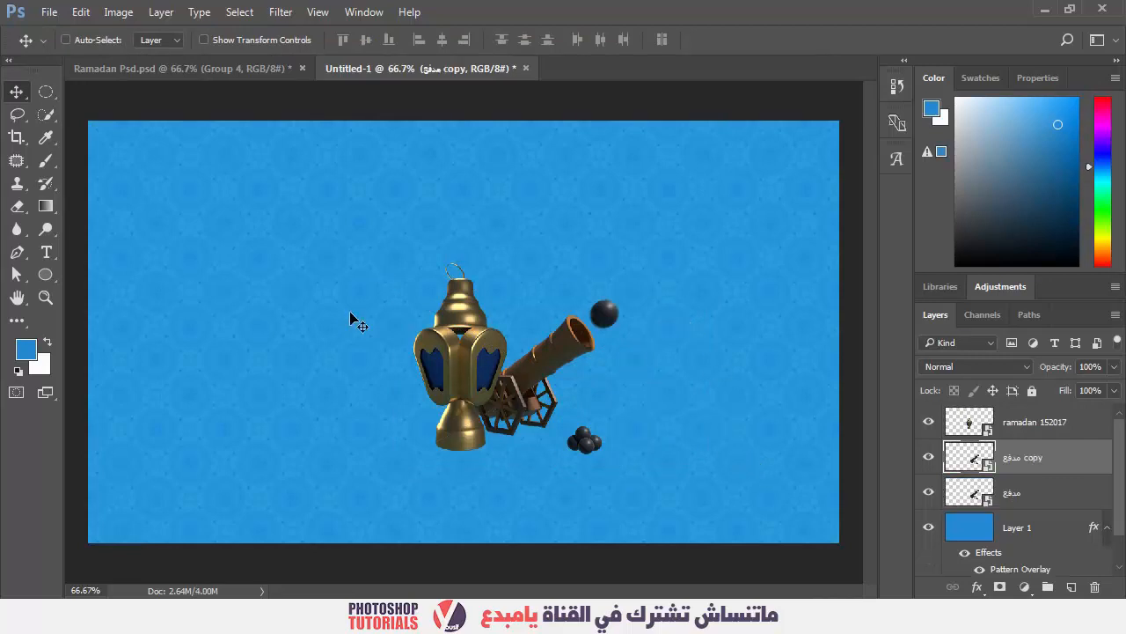
key("ctrl+t")
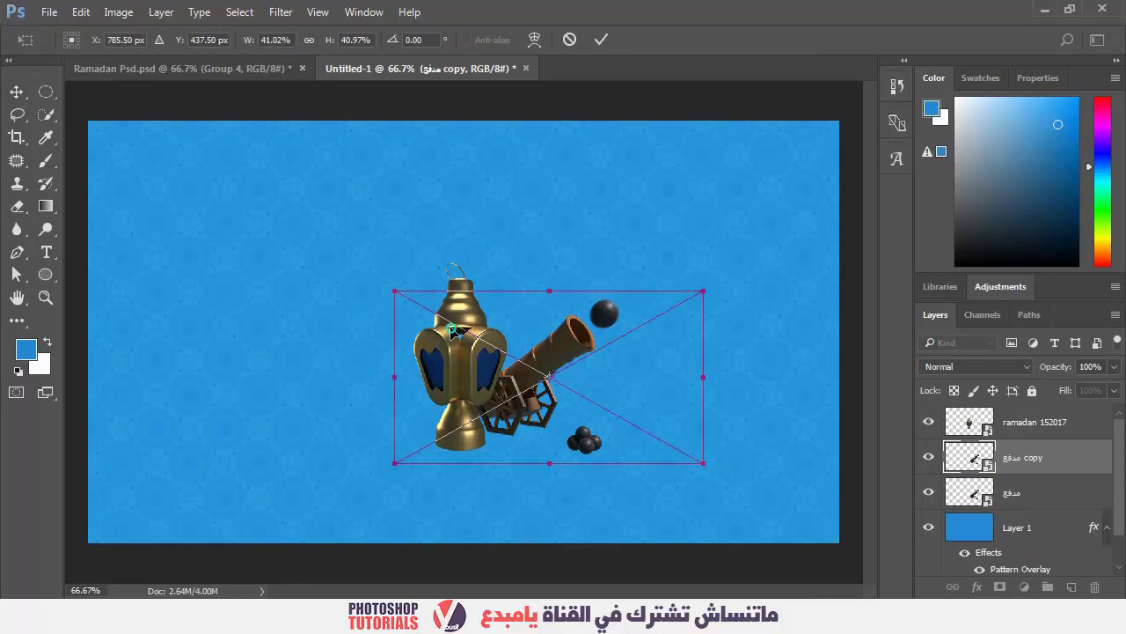
right_click(453, 330)
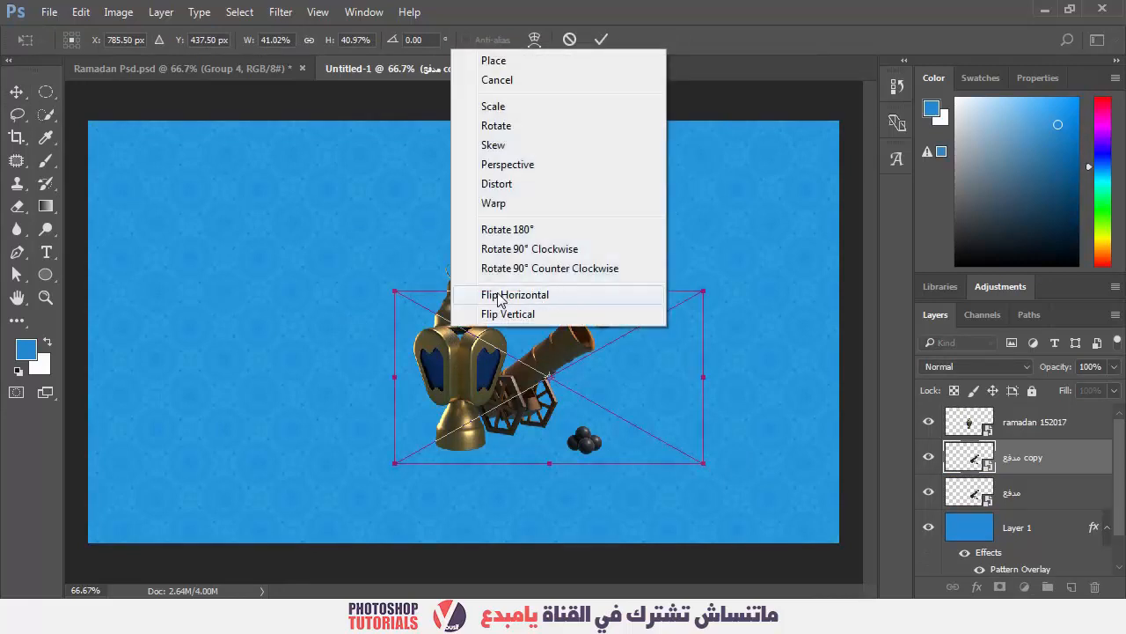
left_click(570, 297)
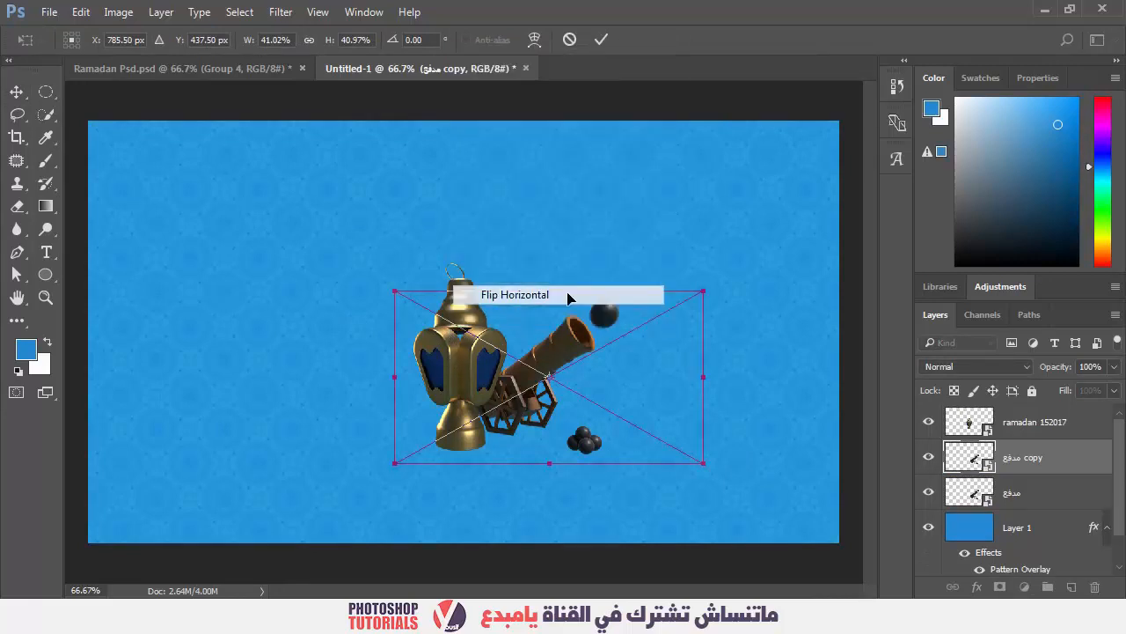
key("Return")
left_click_drag(617, 401, 431, 391)
left_click_drag(541, 410, 526, 412)
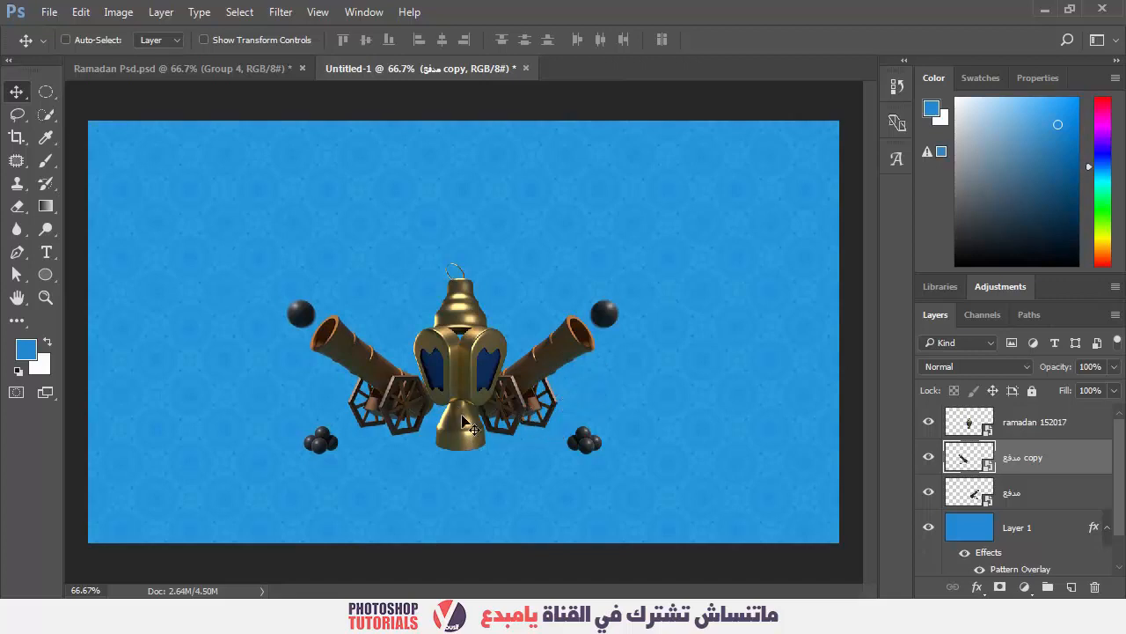
left_click_drag(456, 424, 464, 424)
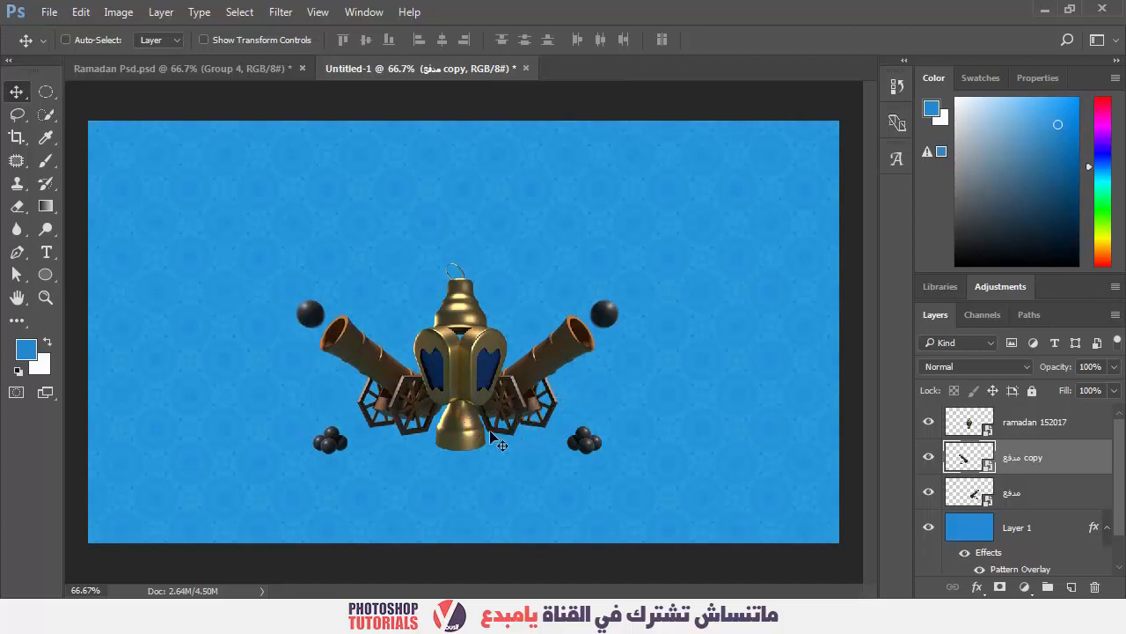
Step: Show the rulers and add one vertical and one horizontal guide through the centre of the canvas
scroll(1032, 519, "down", 1)
left_click(1020, 558)
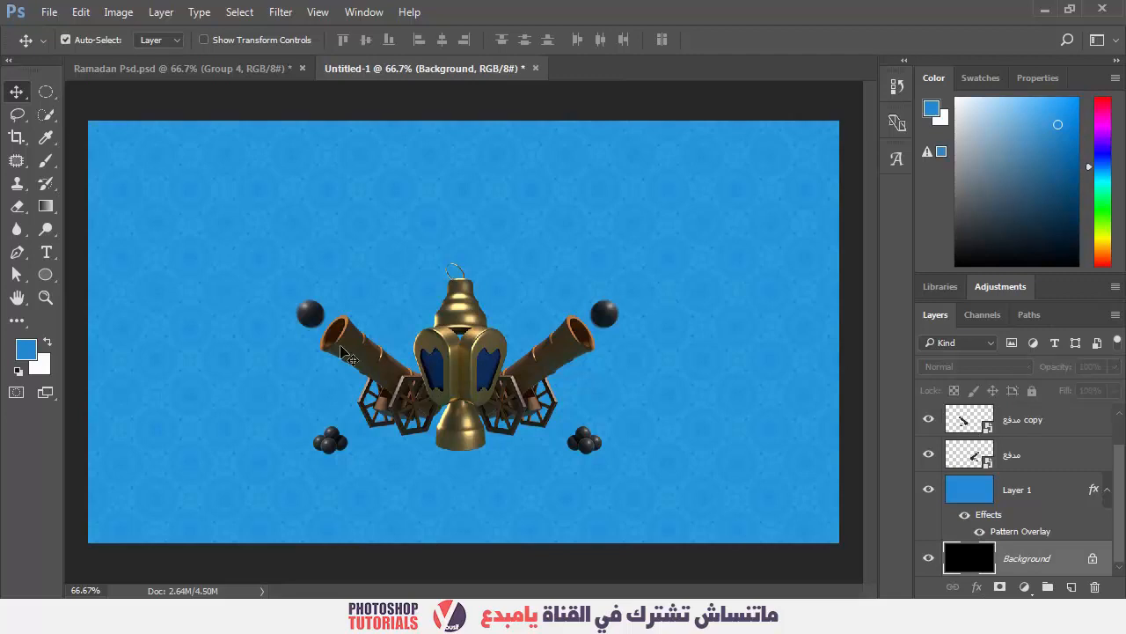
key("ctrl+r")
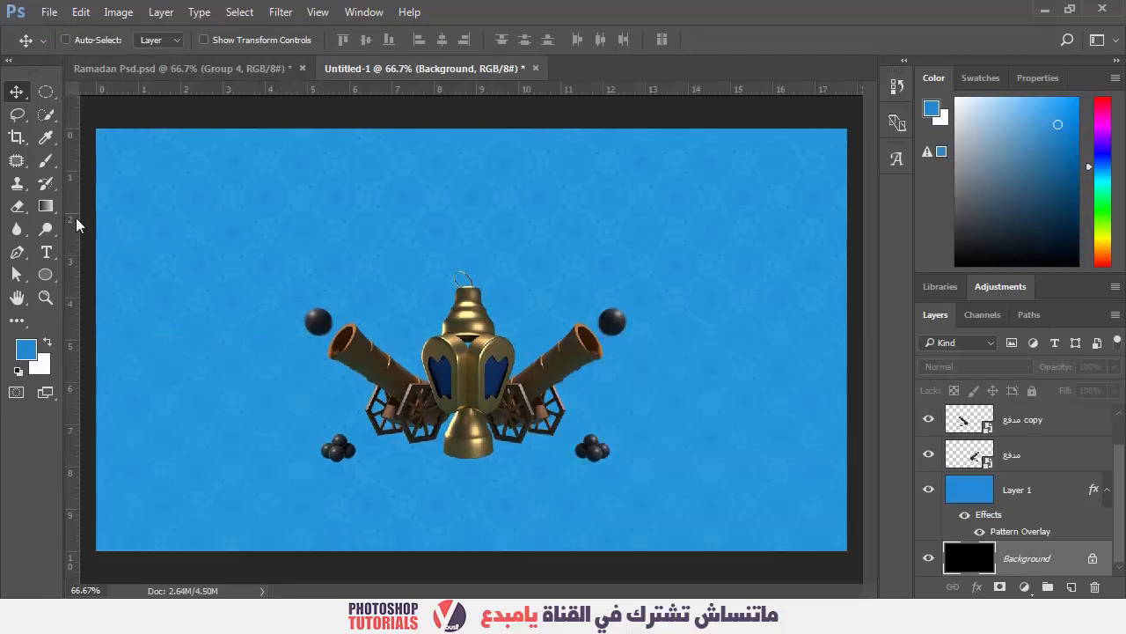
left_click_drag(83, 221, 478, 233)
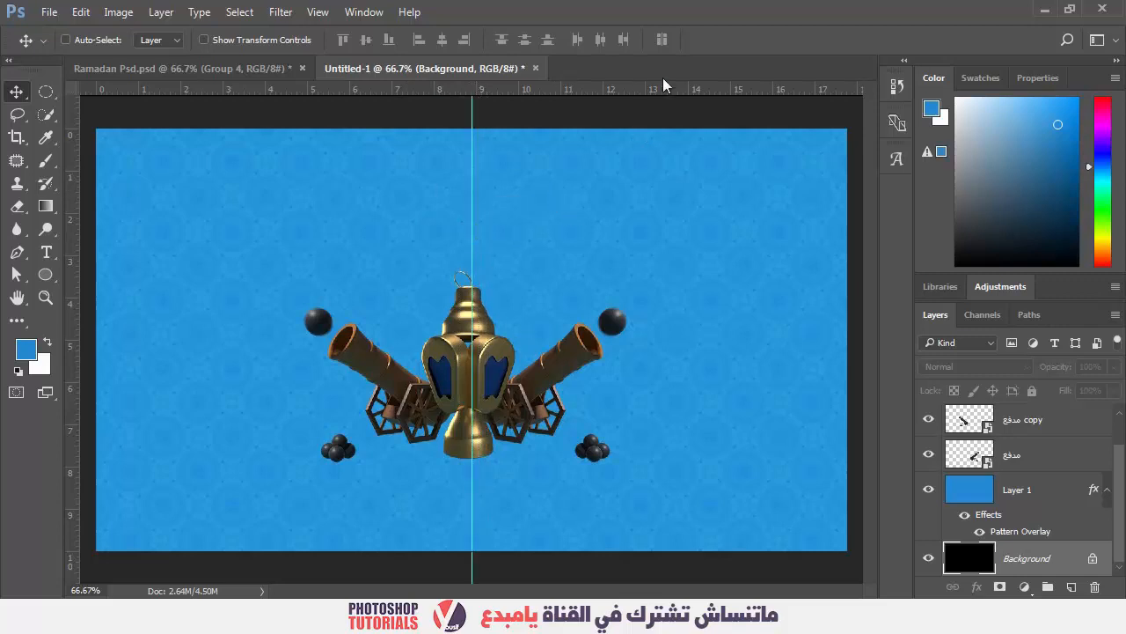
left_click_drag(666, 86, 627, 340)
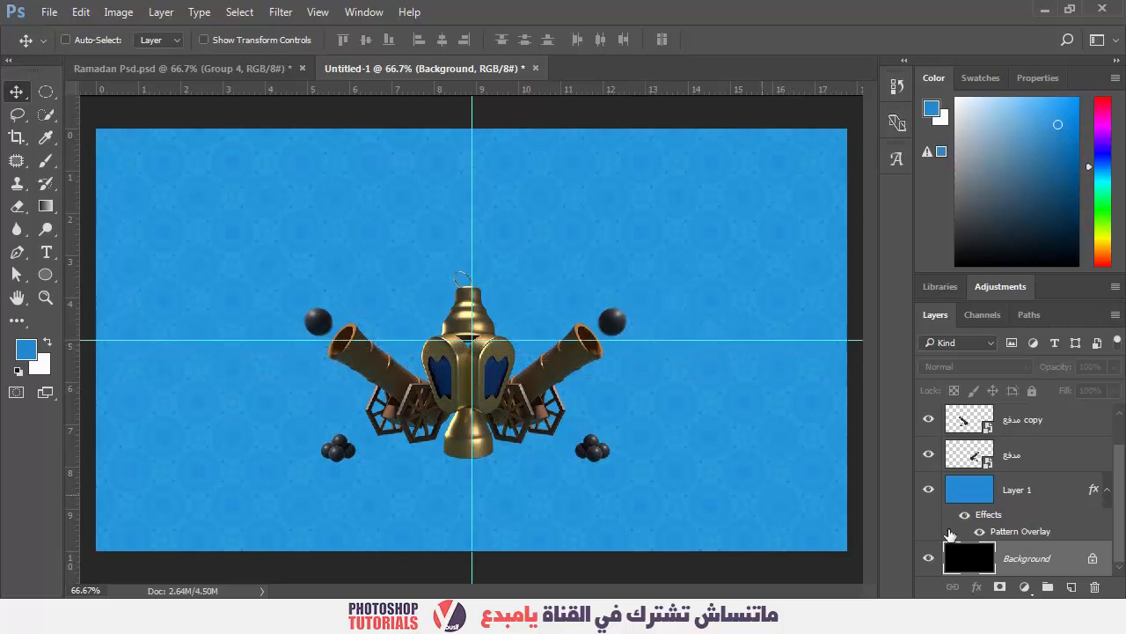
Step: Select both cannon layers and move them together to X 640.50 px, Y 430.50 px, centred on the vertical guide
left_click(1058, 462)
left_click(1052, 424, "shift")
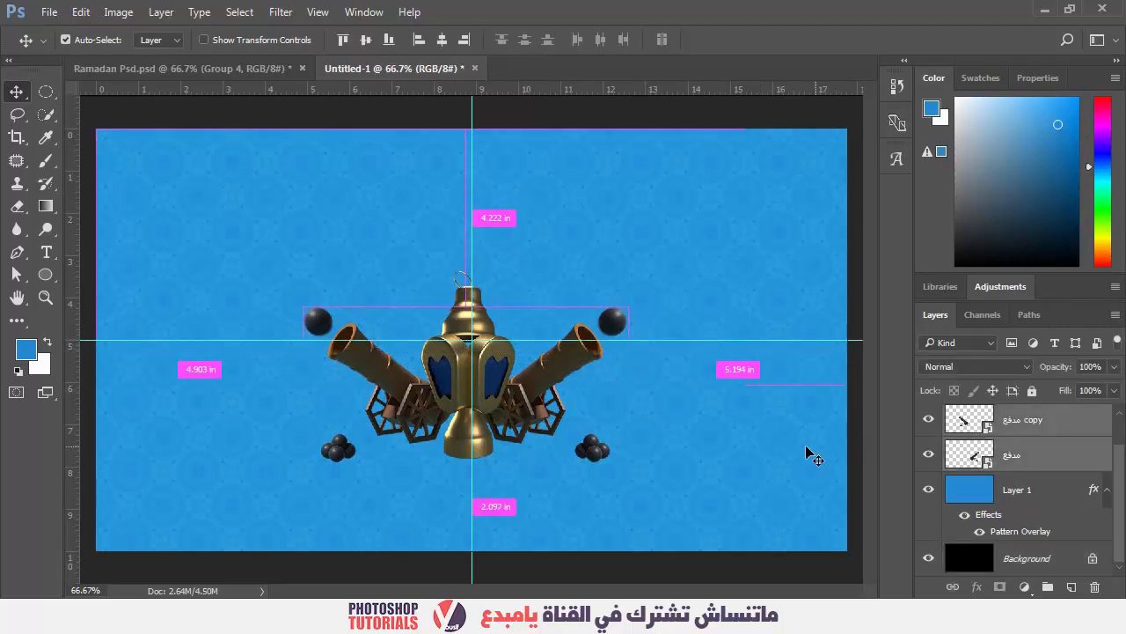
key("ctrl+t")
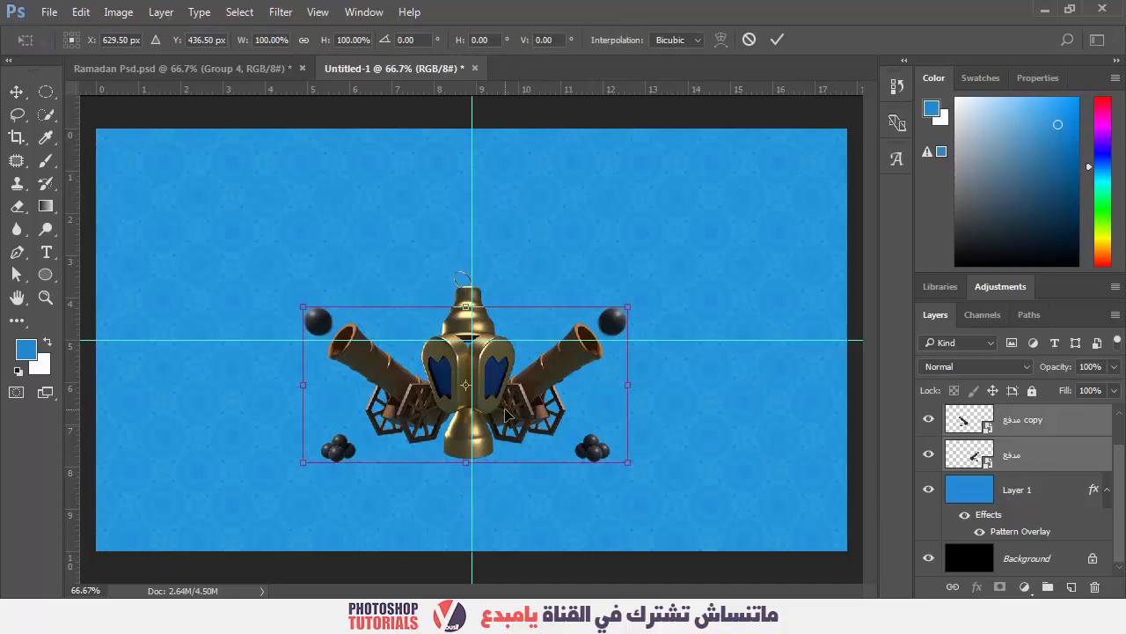
left_click_drag(508, 412, 514, 416)
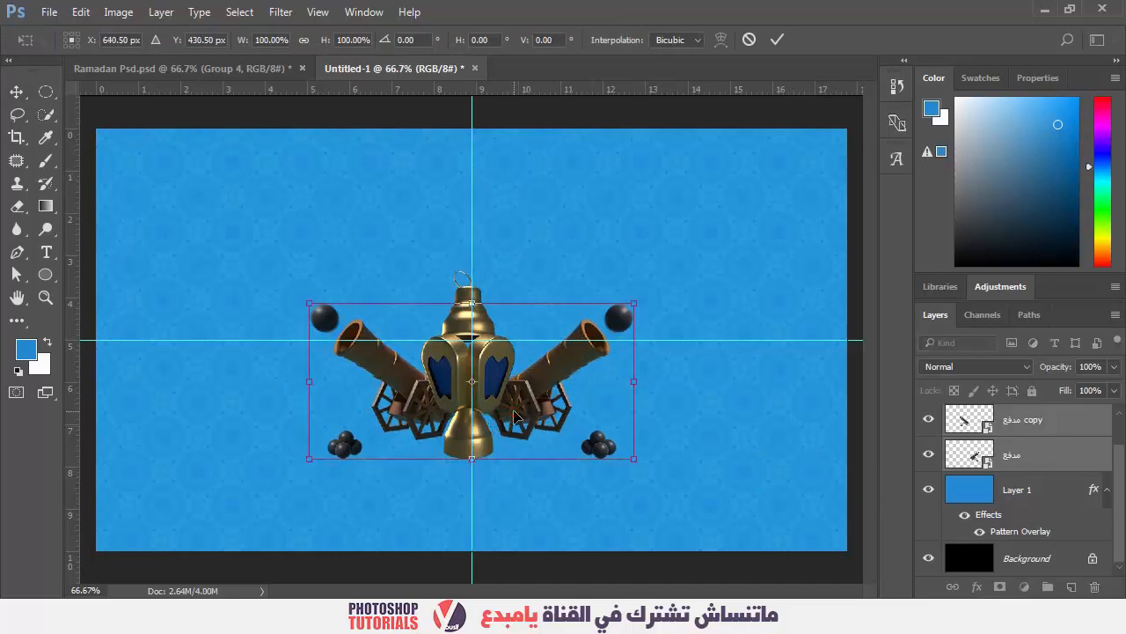
key("Return")
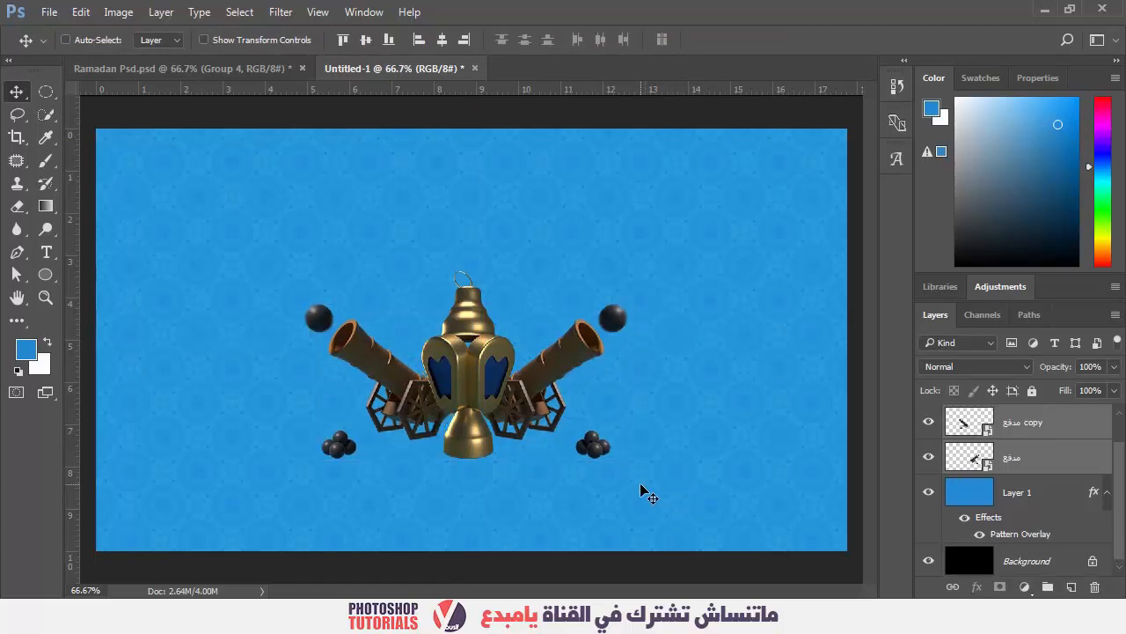
Step: Nudge the pair of cannons slightly to the left to balance them behind the lantern
key("Left")
key("Left")
key("Left")
key("Left")
key("Left")
key("Left")
key("Left")
key("Left")
key("Left")
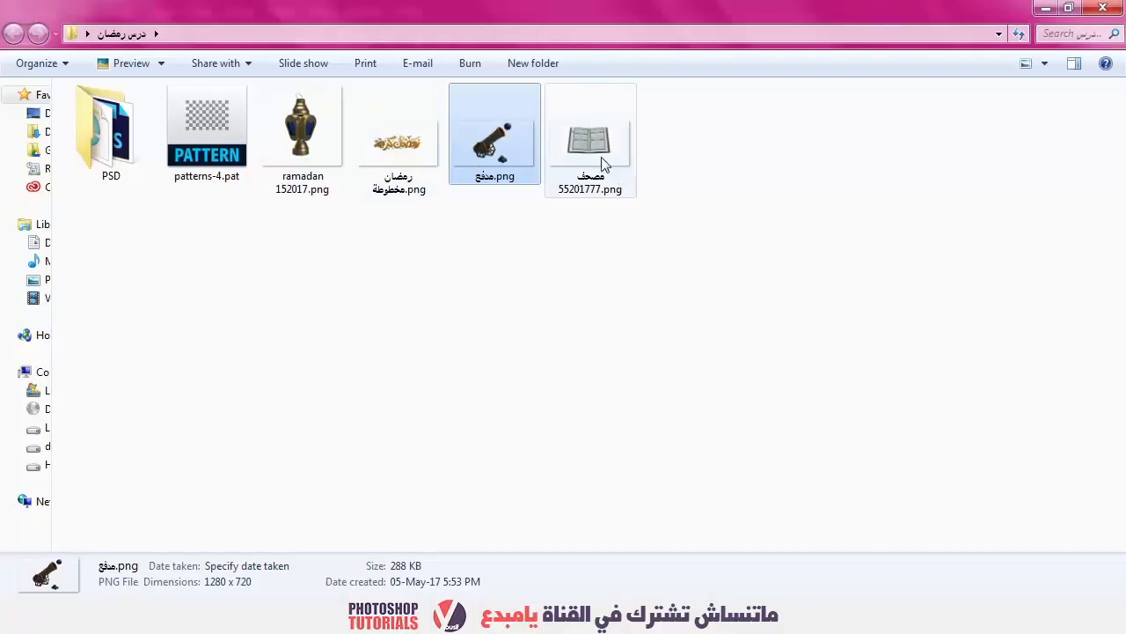
Step: Place the open book image مصحف 55201777.png and move its layer directly above Layer 1, behind both cannons
left_click_drag(599, 181, 612, 326)
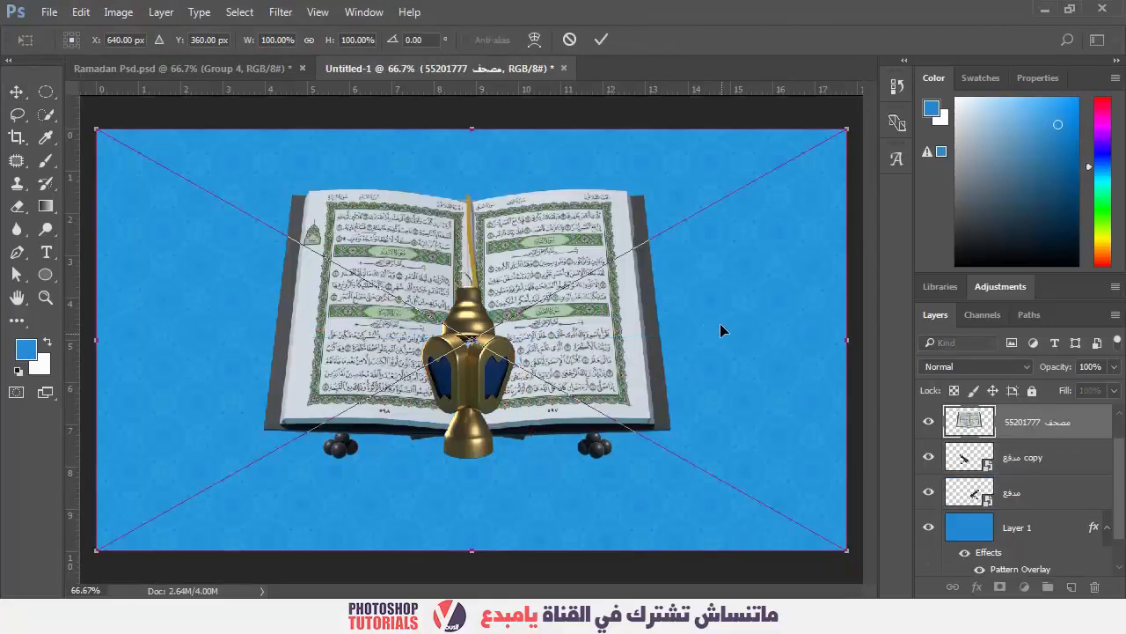
key("Return")
left_click_drag(1009, 428, 960, 510)
Step: Scale the book down around its centre to about 77.8% and move it straight up by about 31 px
key("ctrl+t")
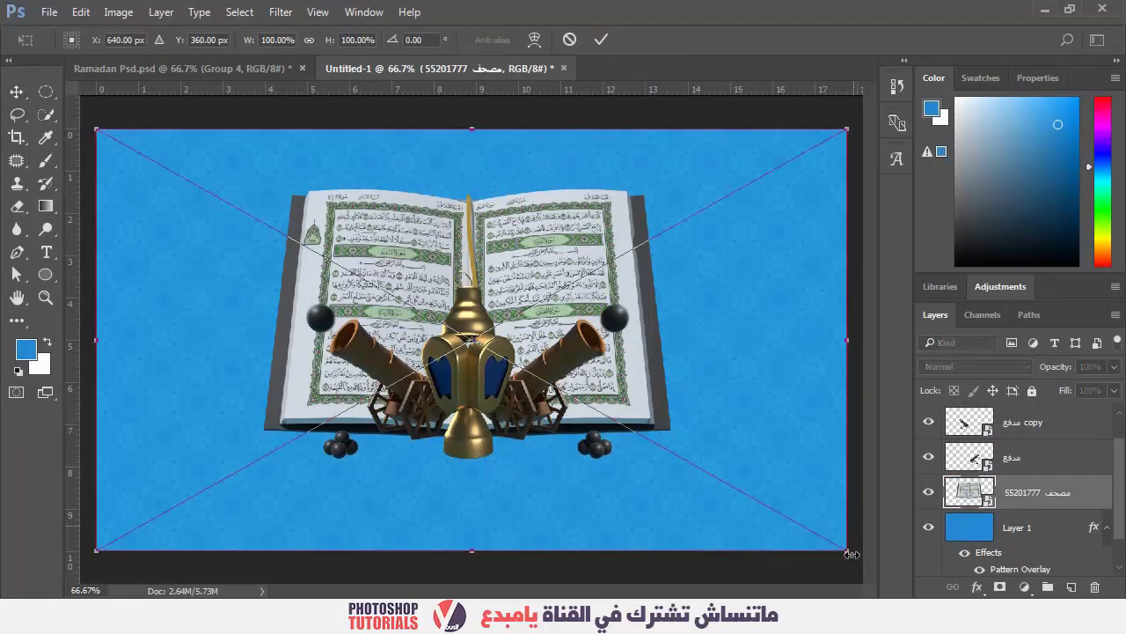
left_click_drag(846, 547, 795, 510)
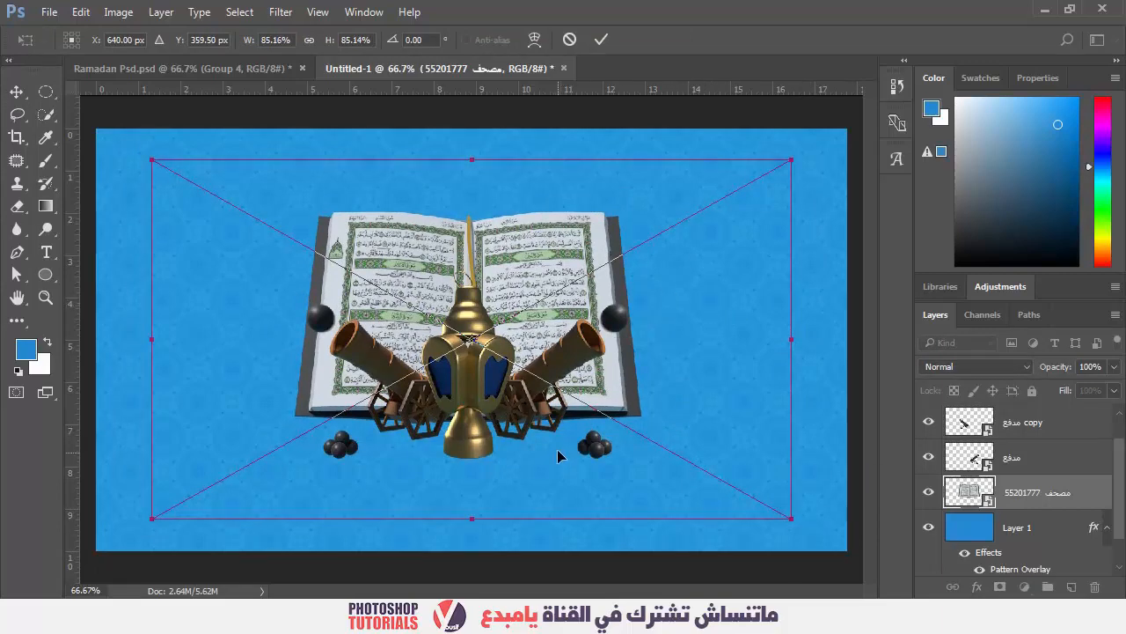
left_click_drag(558, 453, 558, 431)
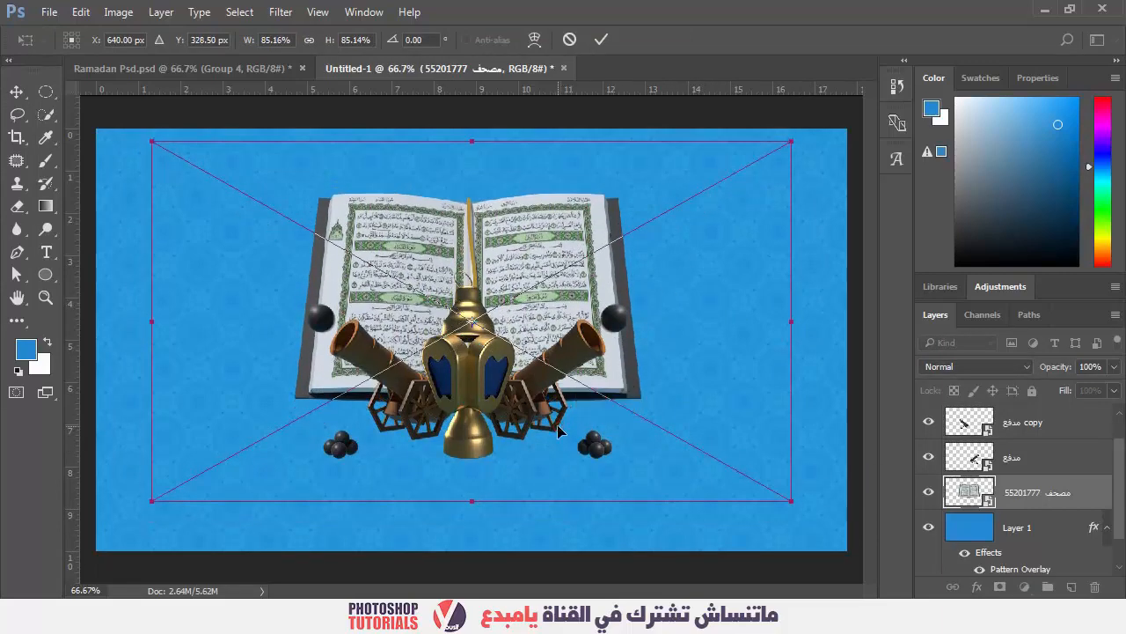
key("Return")
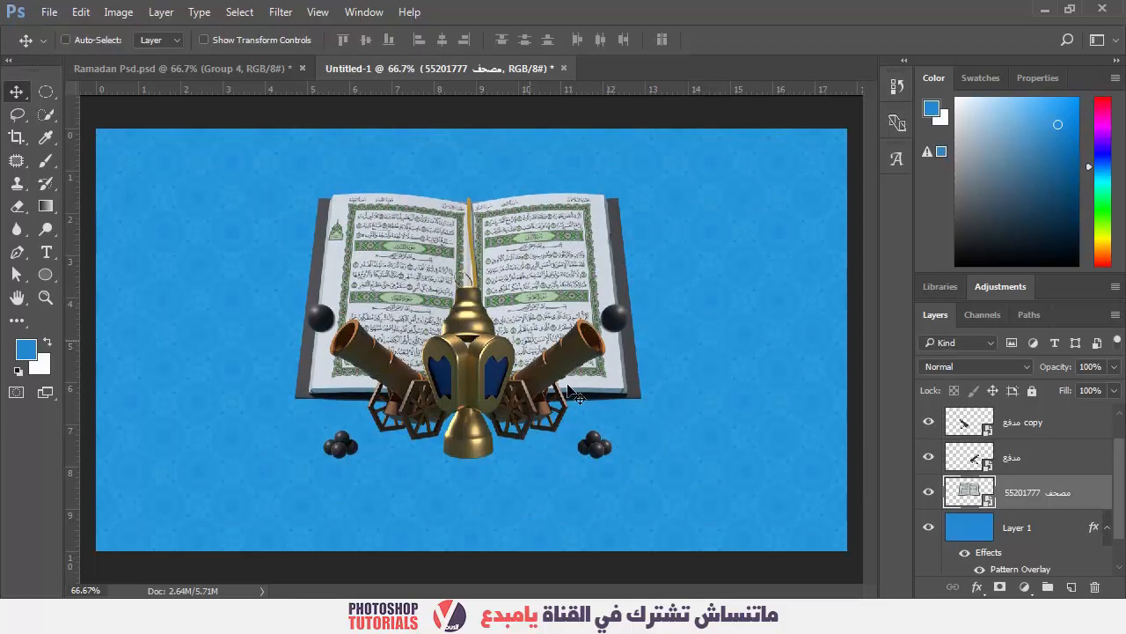
key("ctrl+t")
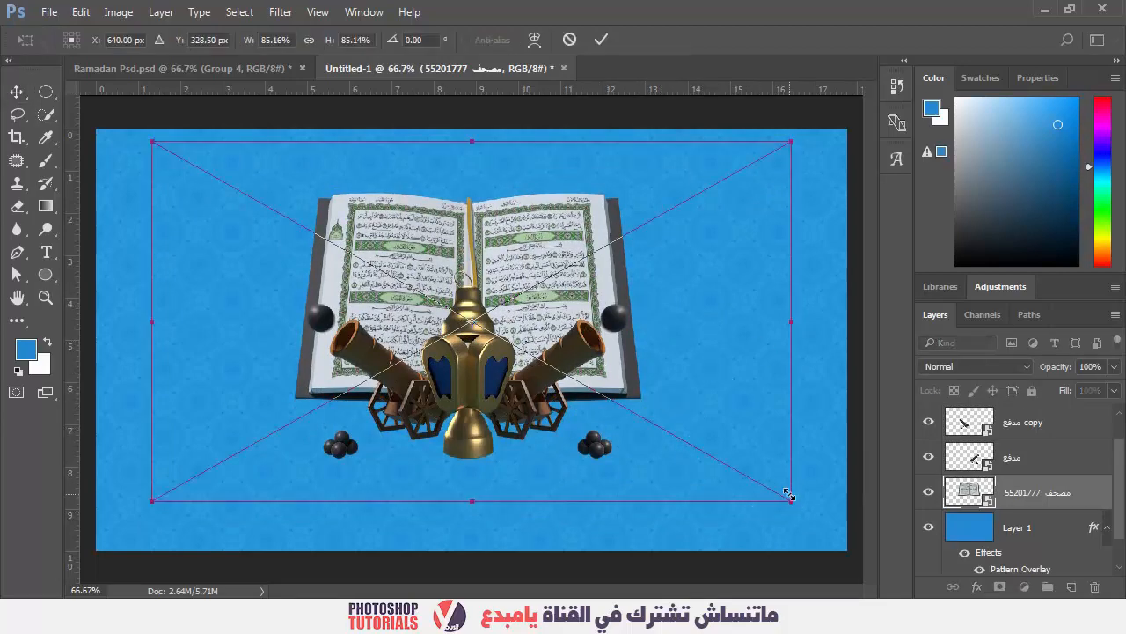
left_click_drag(789, 494, 763, 484)
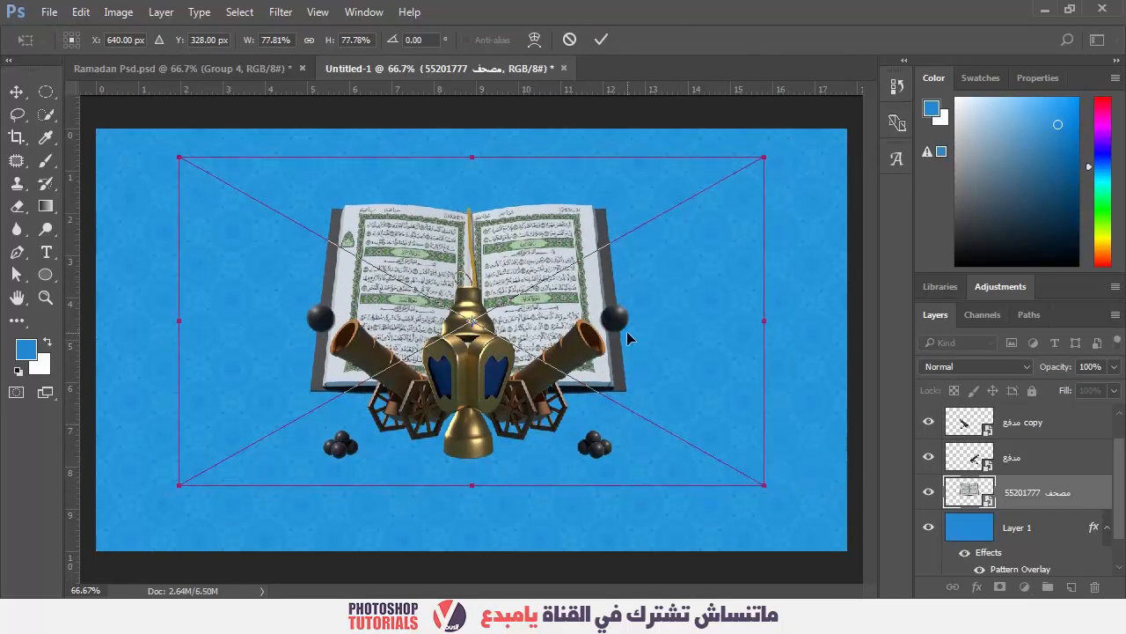
key("Return")
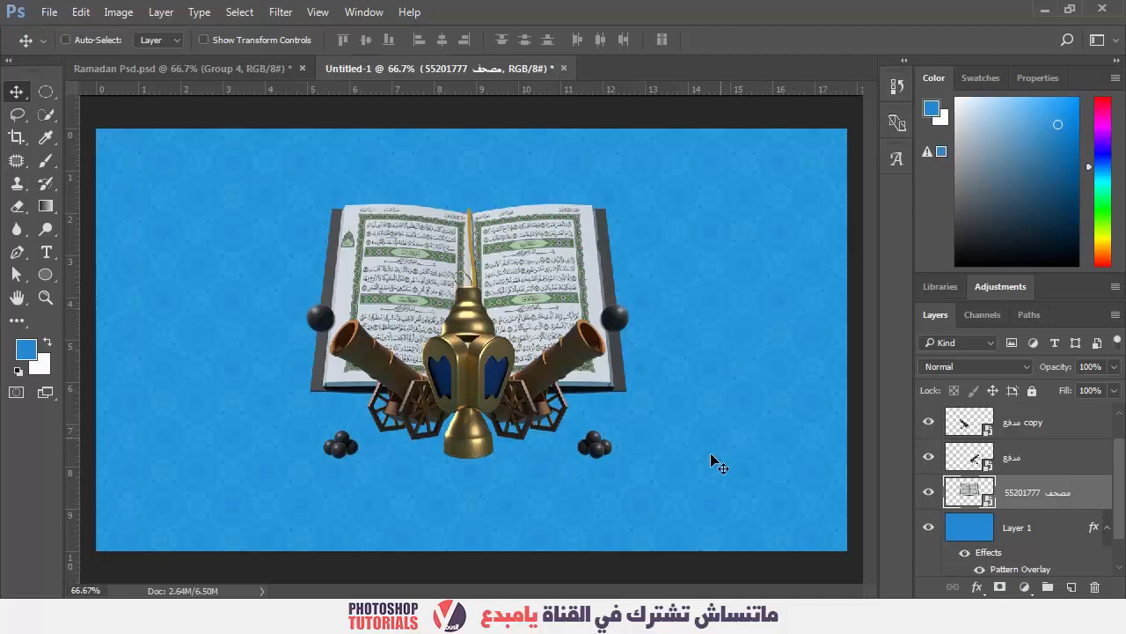
key("alt+Tab")
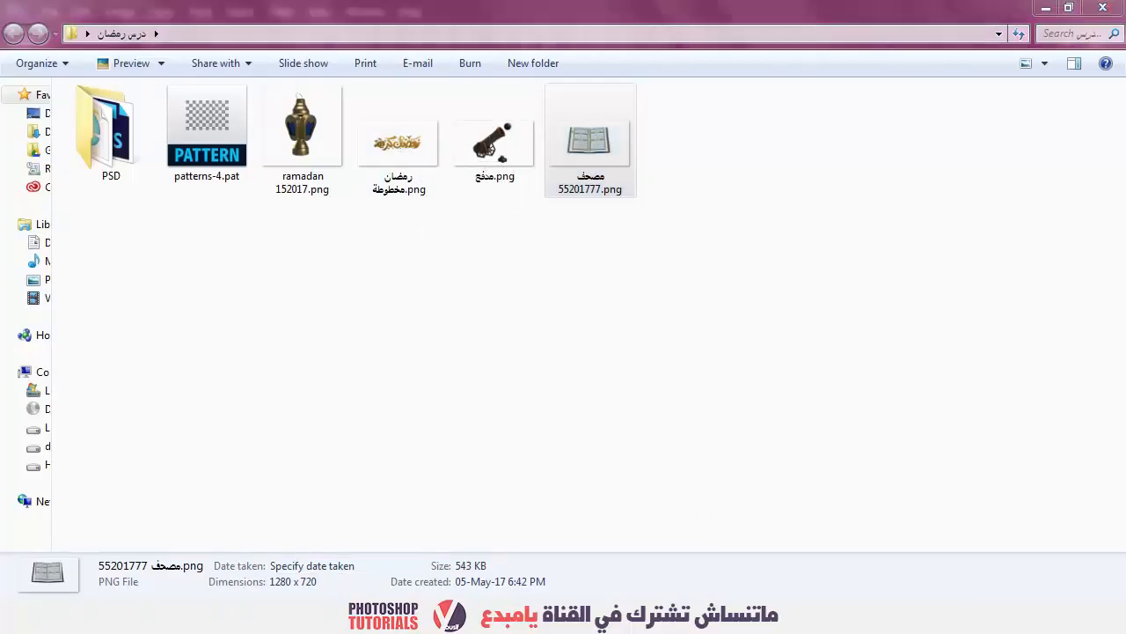
key("alt+Tab")
Step: Add a new empty layer between the lantern layer and the copied cannon layer
key("z")
left_click(590, 438)
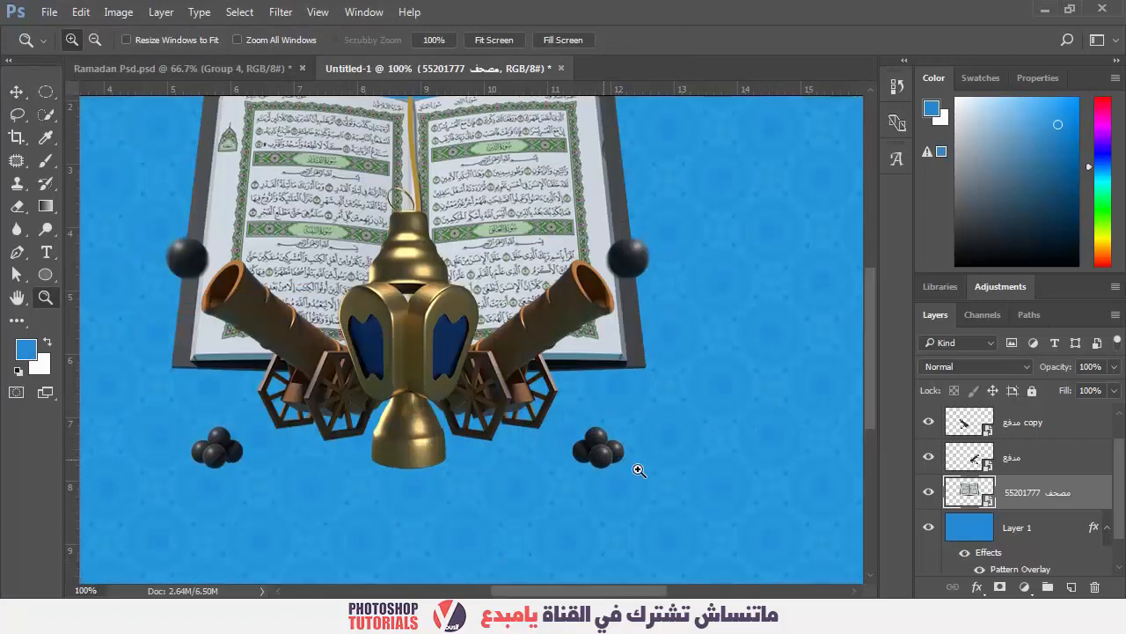
scroll(1056, 524, "up", 1)
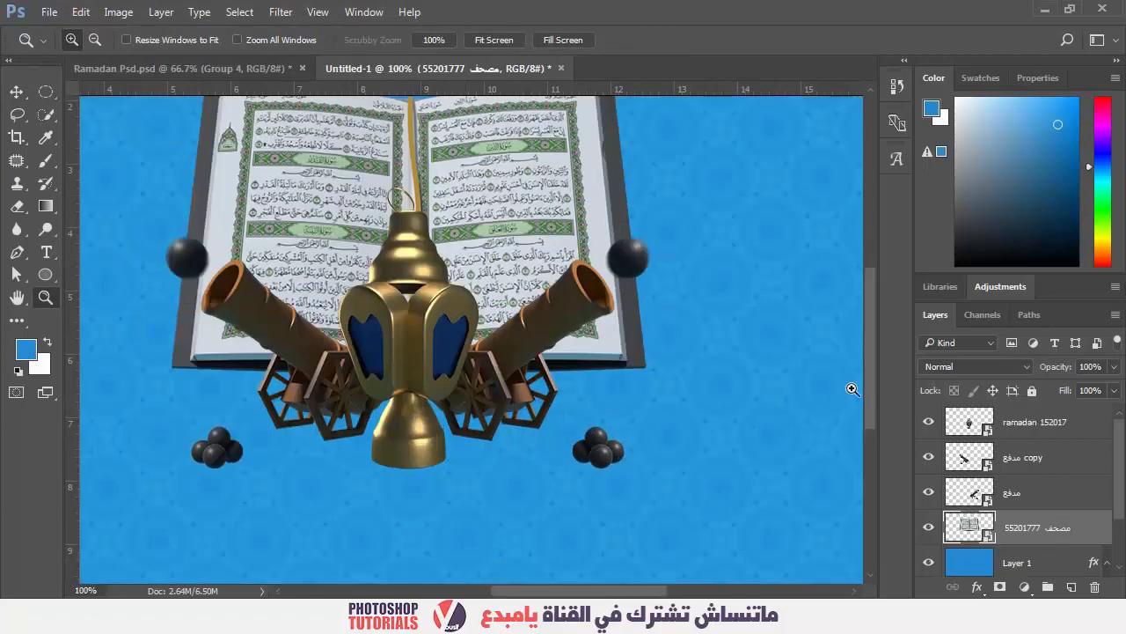
left_click(1065, 424)
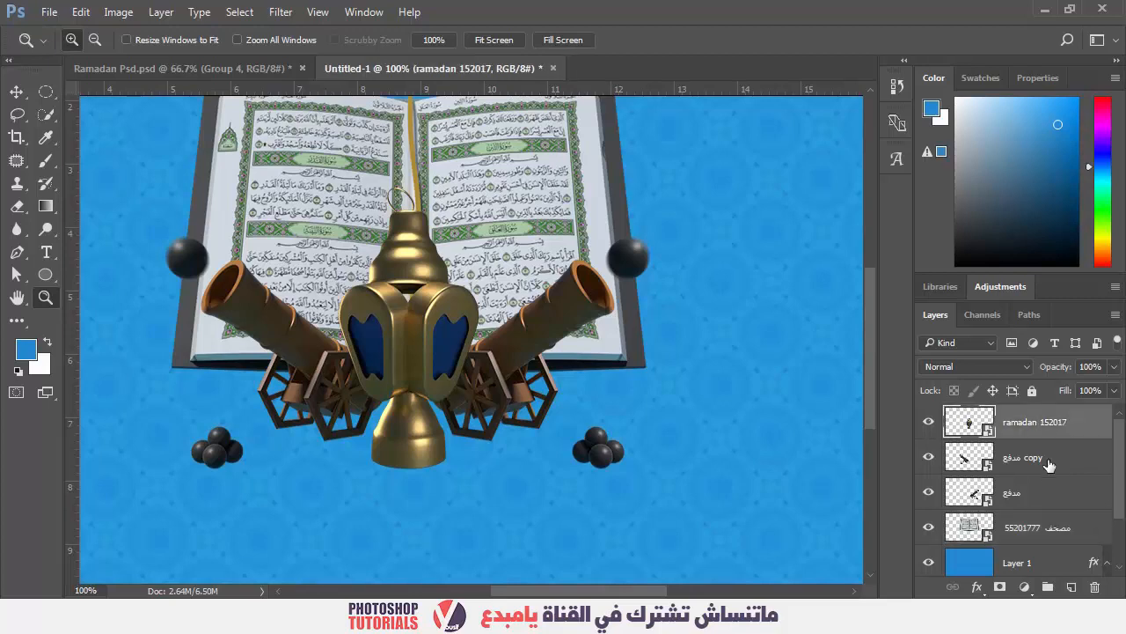
left_click(1076, 462)
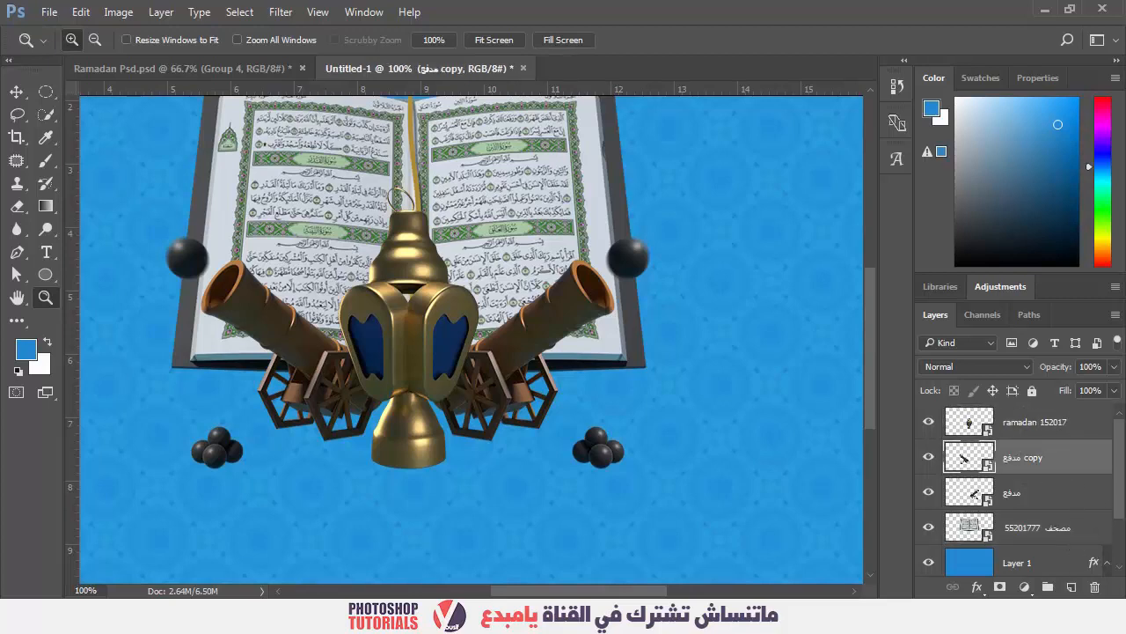
left_click(1072, 587)
Step: Rename the lantern layer to فانوس and the empty layer directly below it to ظل فانوس
double_click(1045, 423)
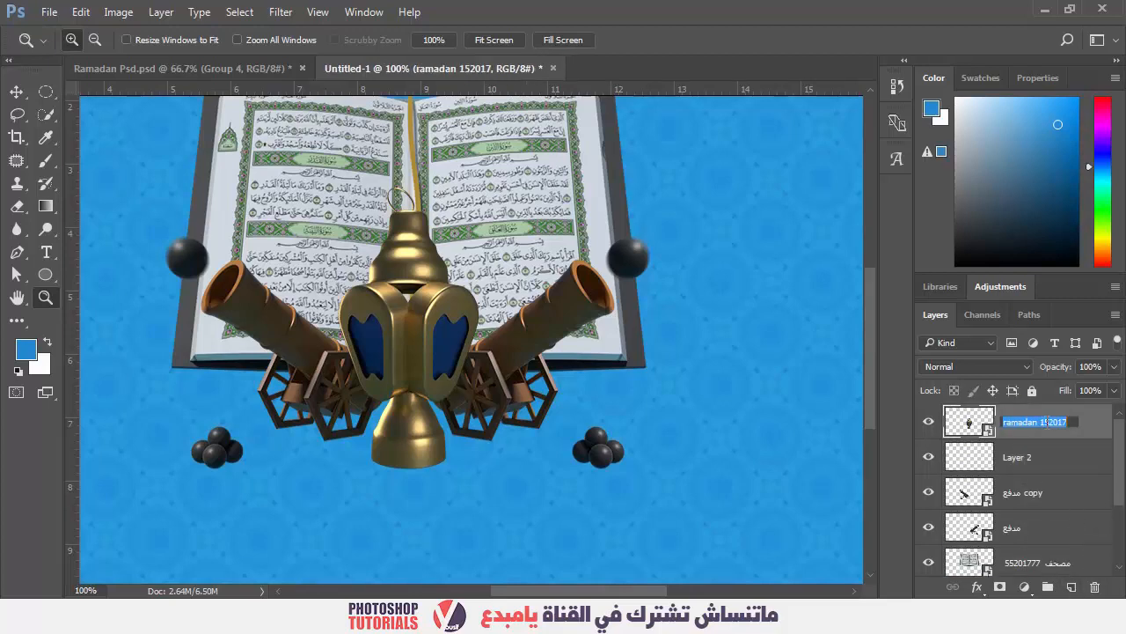
type("ف")
key("alt+shift")
type("ق")
key("Return")
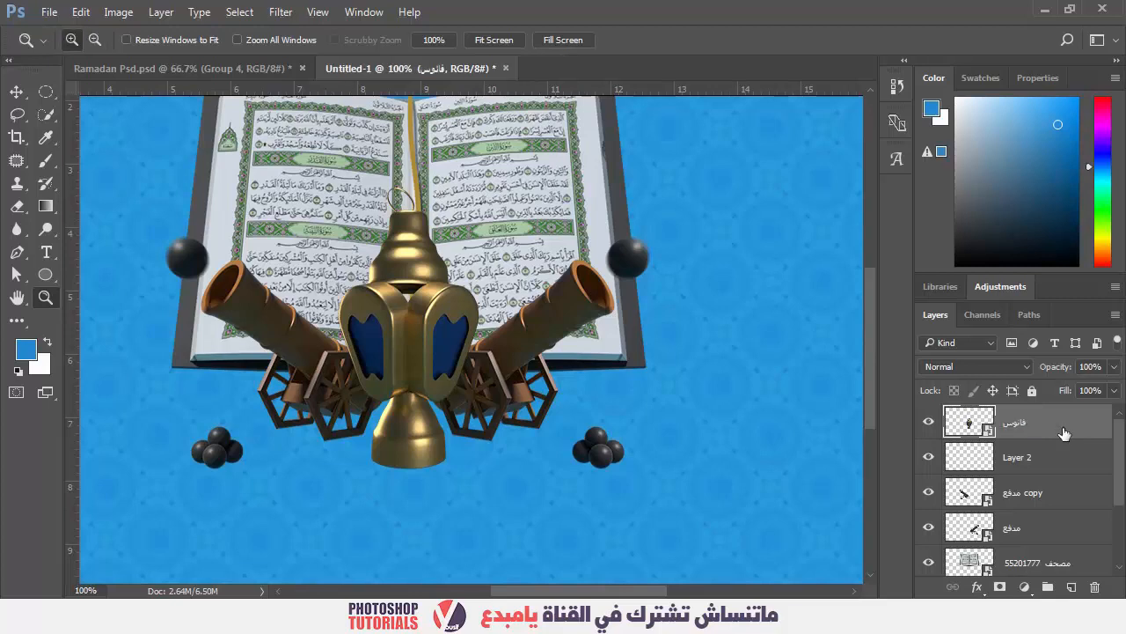
double_click(1015, 459)
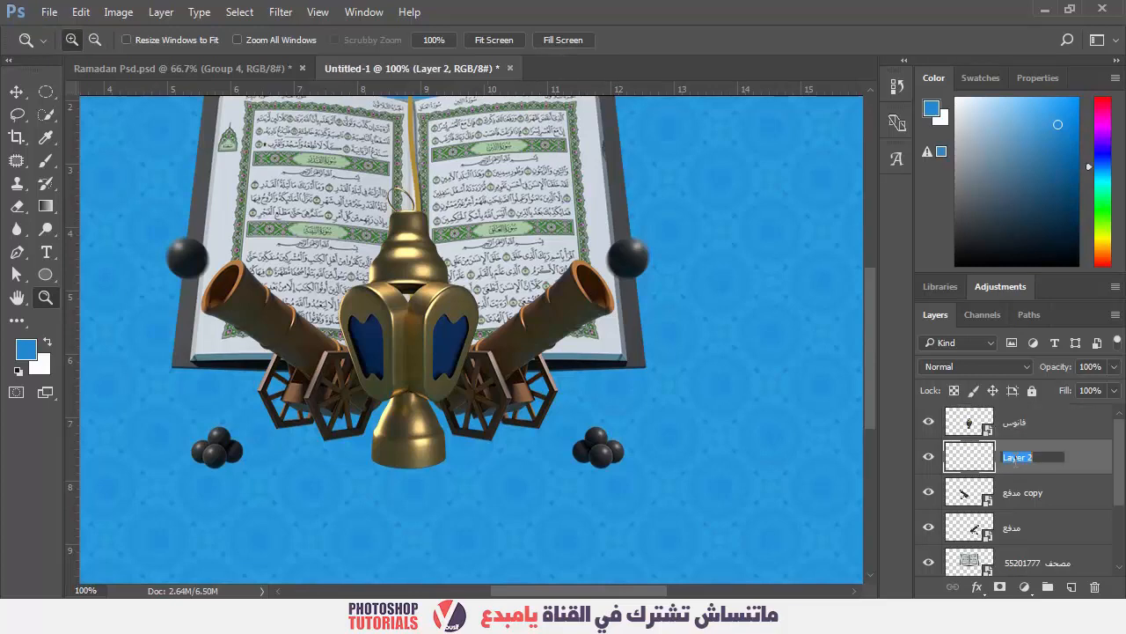
type("ظل فانوس")
key("Return")
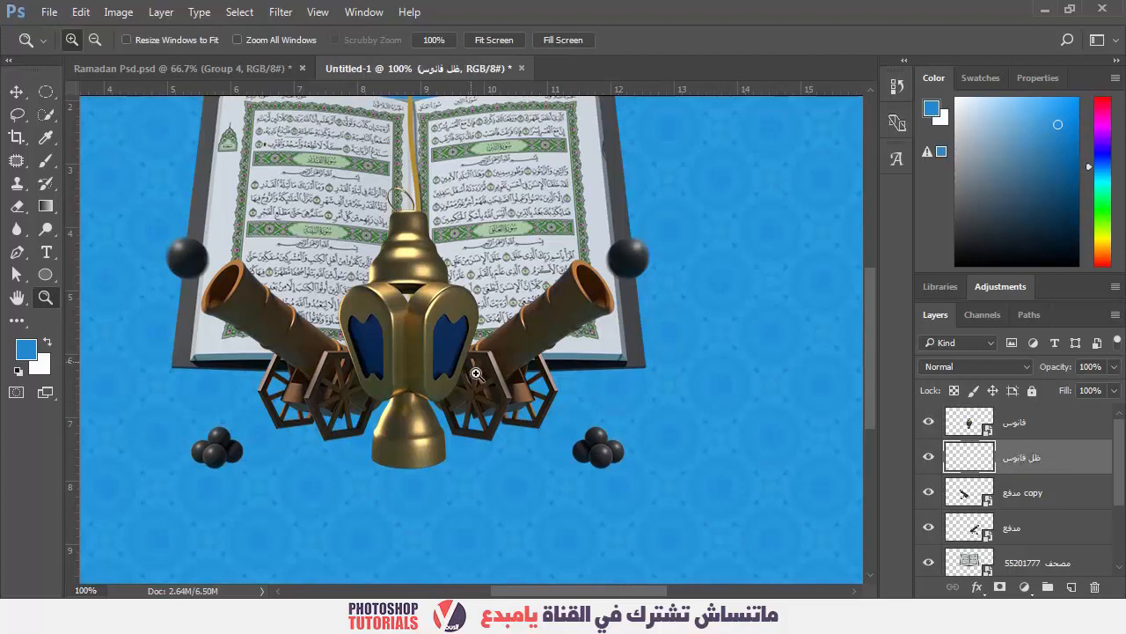
Step: Paint a soft shadow beneath the lantern's base on the ظل فانوس layer with a 40 px black brush at 20% opacity
left_click(420, 461)
key("d")
key("b")
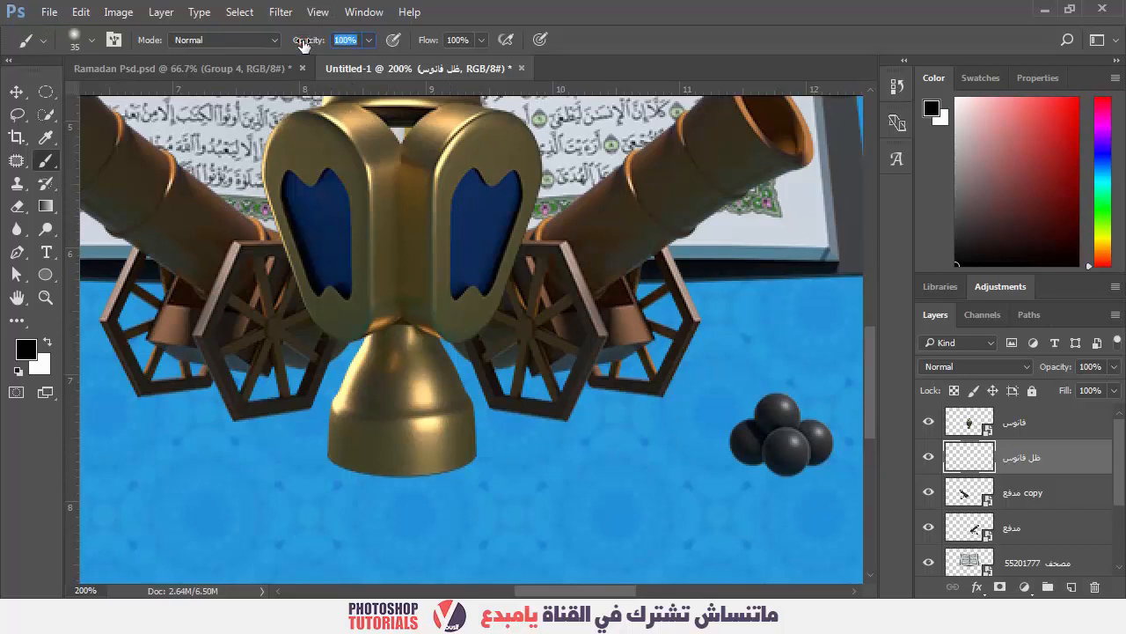
key("bracketright")
mouse_move(343, 450)
left_mouse_down()
mouse_move(415, 459)
mouse_move(450, 440)
mouse_move(364, 462)
mouse_move(443, 464)
left_mouse_up()
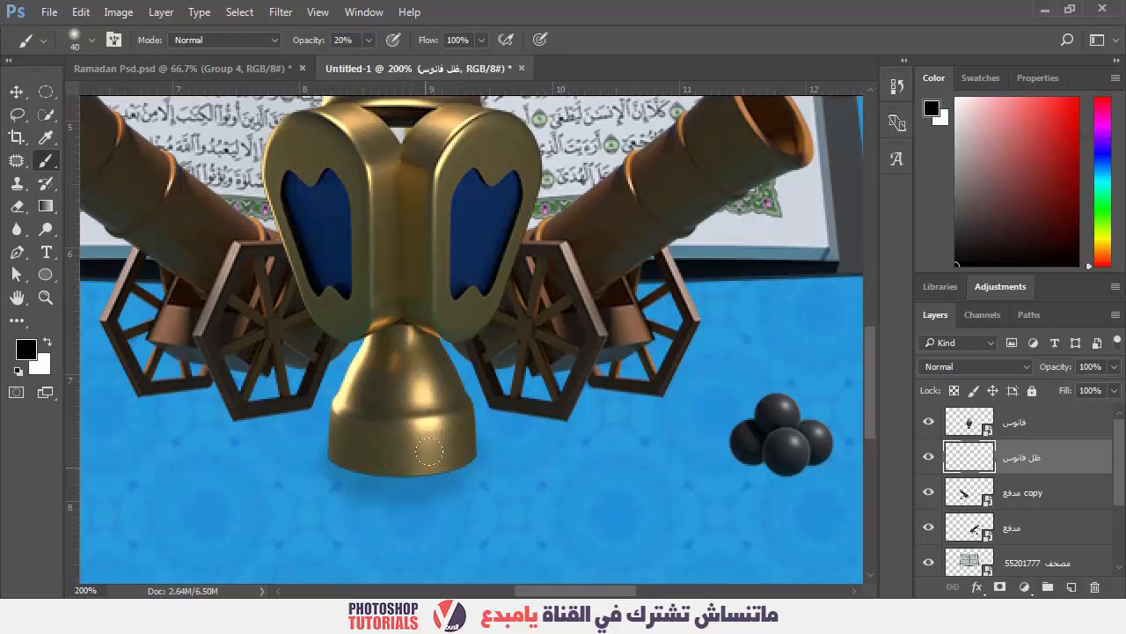
Step: Reduce the brush size to 20 px and paint a tighter shadow along the lower edge of the lantern's base
key("bracketleft")
key("bracketleft")
key("bracketleft")
key("bracketleft")
mouse_move(348, 461)
left_mouse_down()
mouse_move(375, 473)
mouse_move(365, 465)
mouse_move(463, 455)
mouse_move(359, 463)
mouse_move(429, 481)
mouse_move(463, 452)
left_mouse_up()
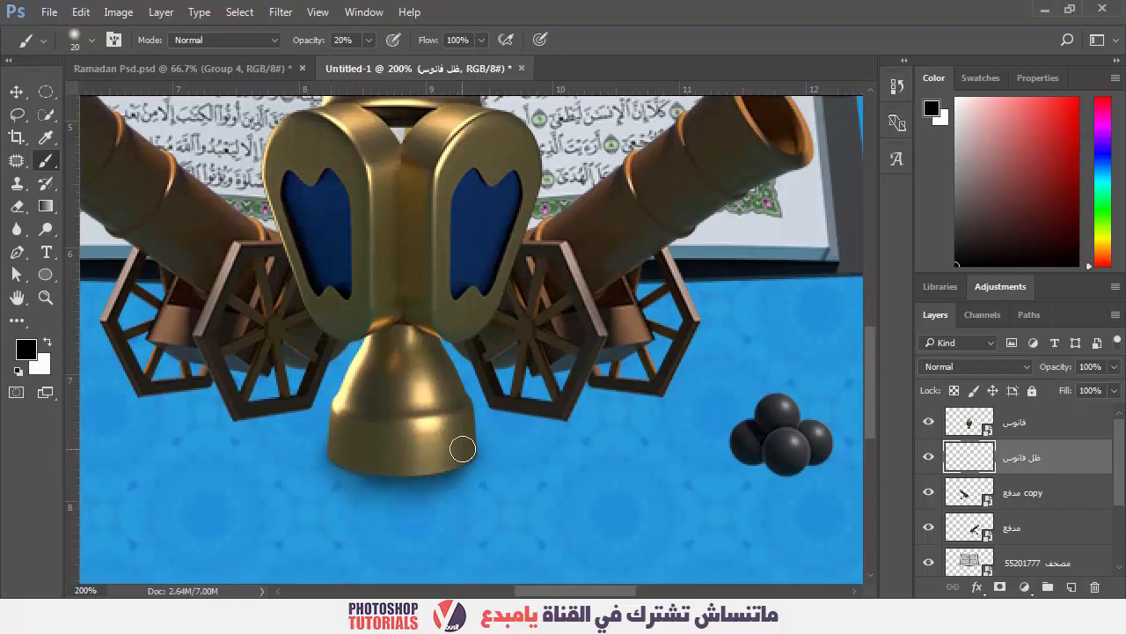
Step: Enlarge the brush to 40 px and widen the soft shadow around the lower edge and sides of the lantern's base
key("bracketleft")
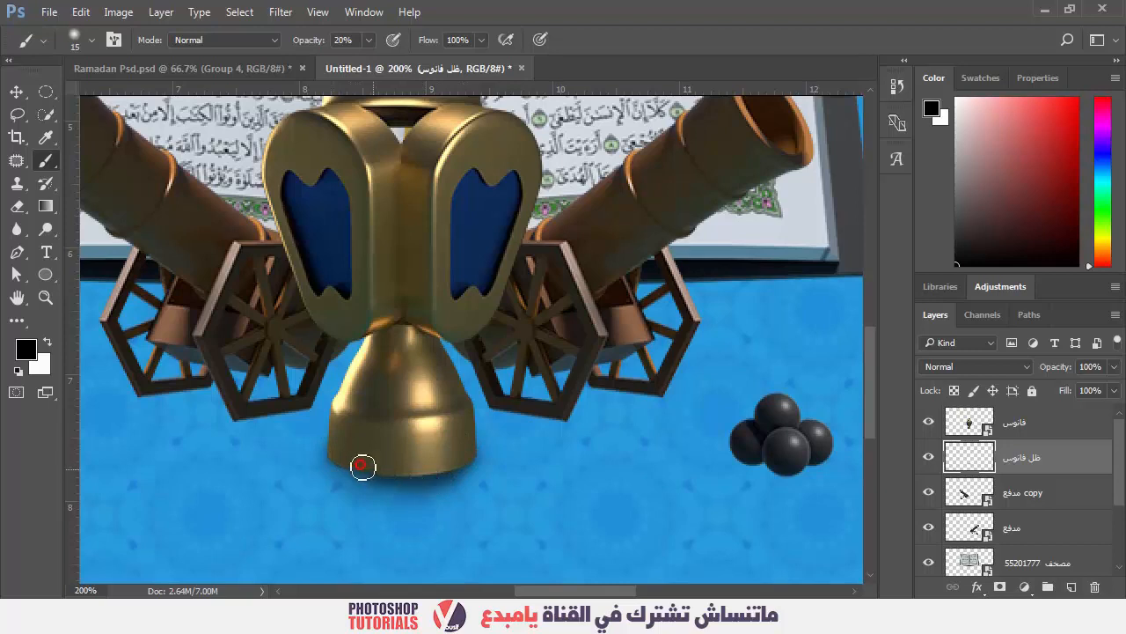
key("bracketright")
key("bracketright")
key("bracketright")
key("bracketright")
key("bracketright")
left_click_drag(333, 456, 464, 448)
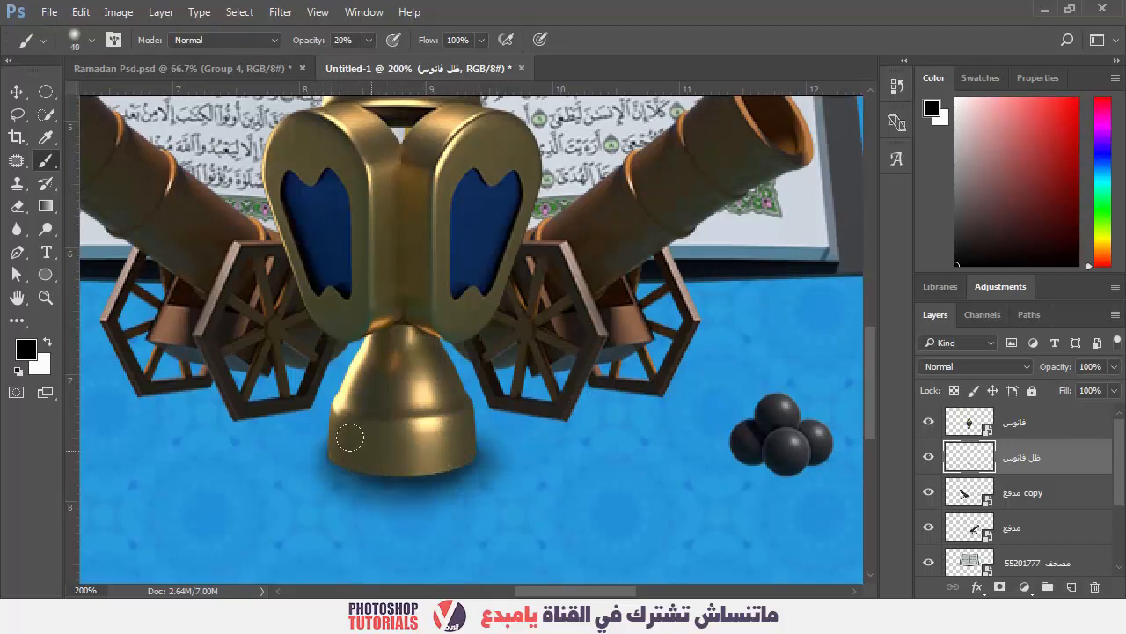
mouse_move(332, 440)
left_mouse_down()
mouse_move(342, 454)
mouse_move(330, 467)
mouse_move(343, 474)
left_mouse_up()
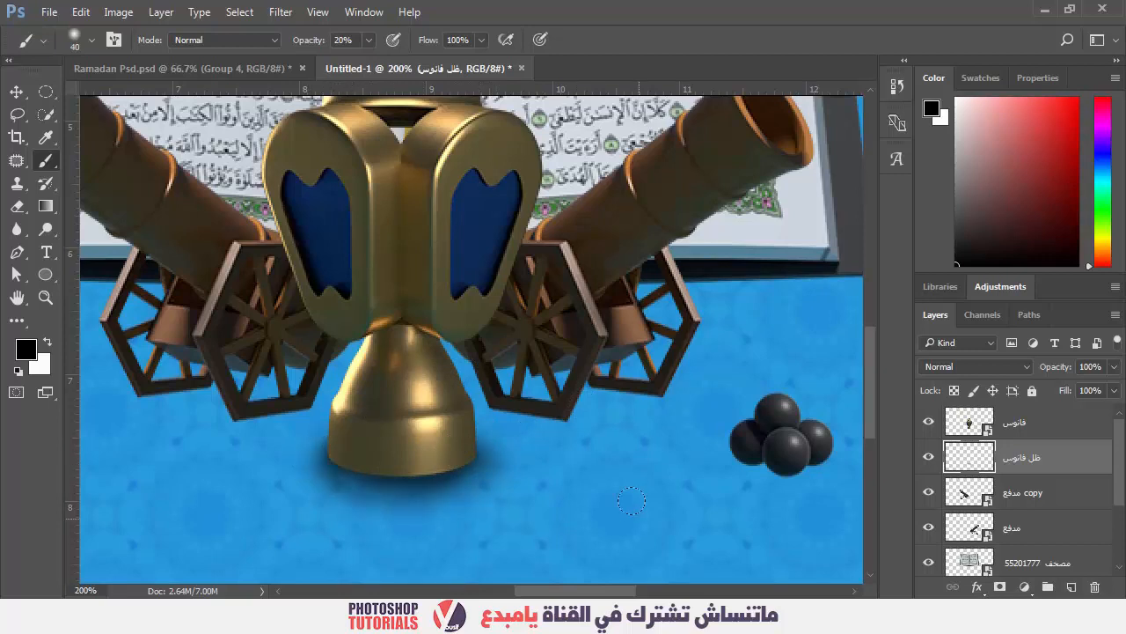
Step: Add a new empty layer above the فانوس layer and clip it to the lantern
left_click(1051, 430)
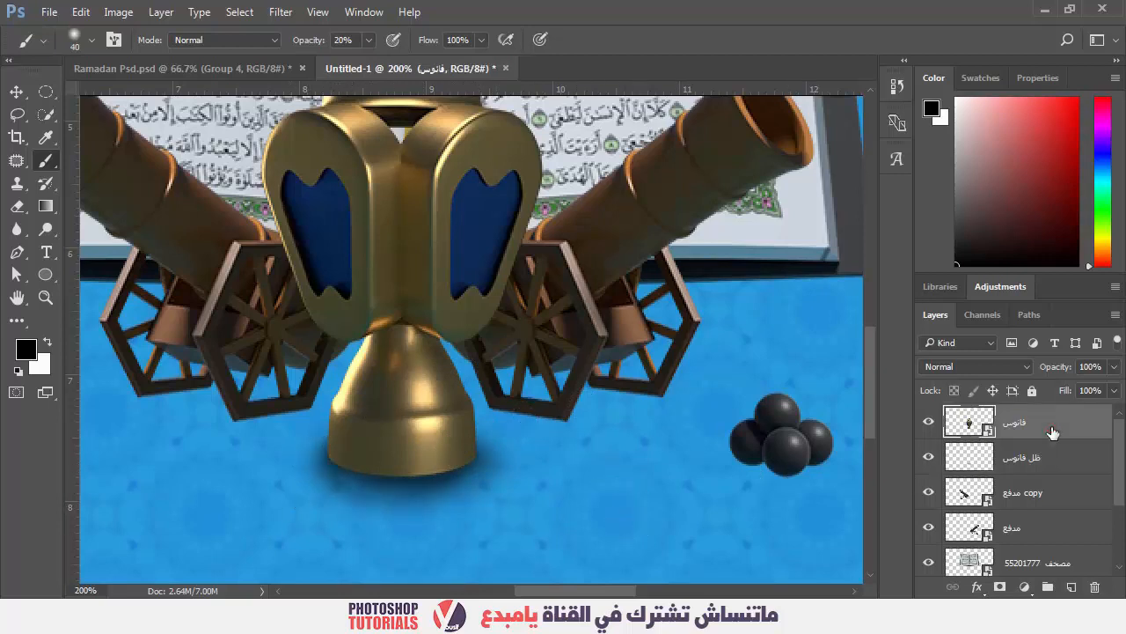
left_click(1071, 587)
left_click_drag(1037, 428, 1058, 433)
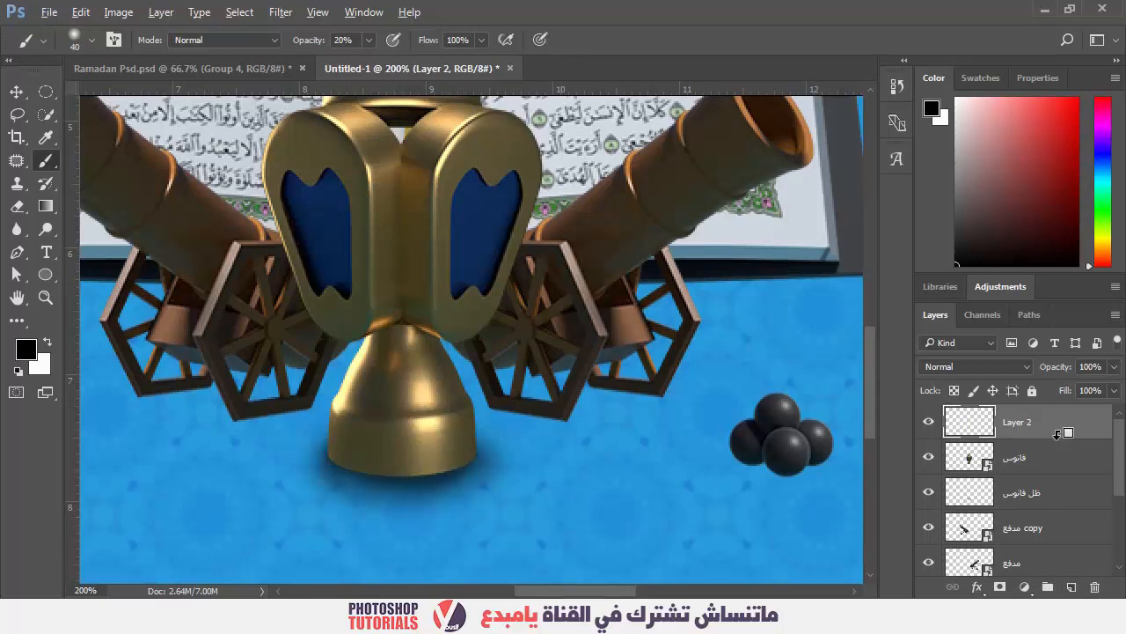
left_click(1058, 433, "alt")
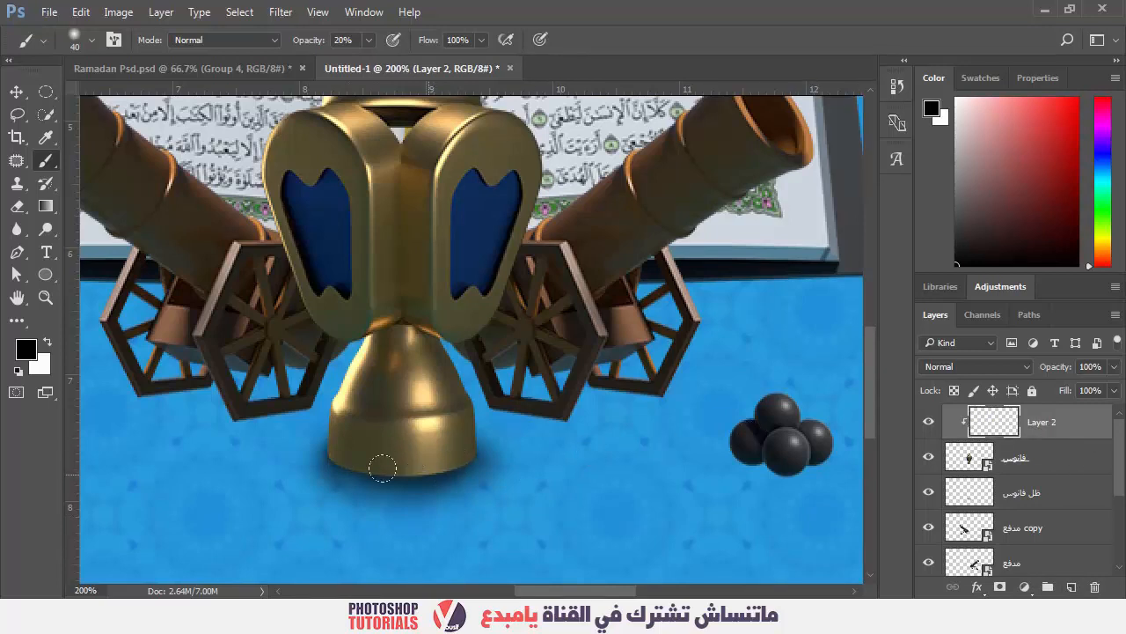
Step: Paint soft black shading along the bottom of the lantern's base on the clipped layer with the 40 px brush
mouse_move(325, 470)
left_mouse_down()
mouse_move(459, 455)
mouse_move(390, 472)
left_mouse_up()
key("z")
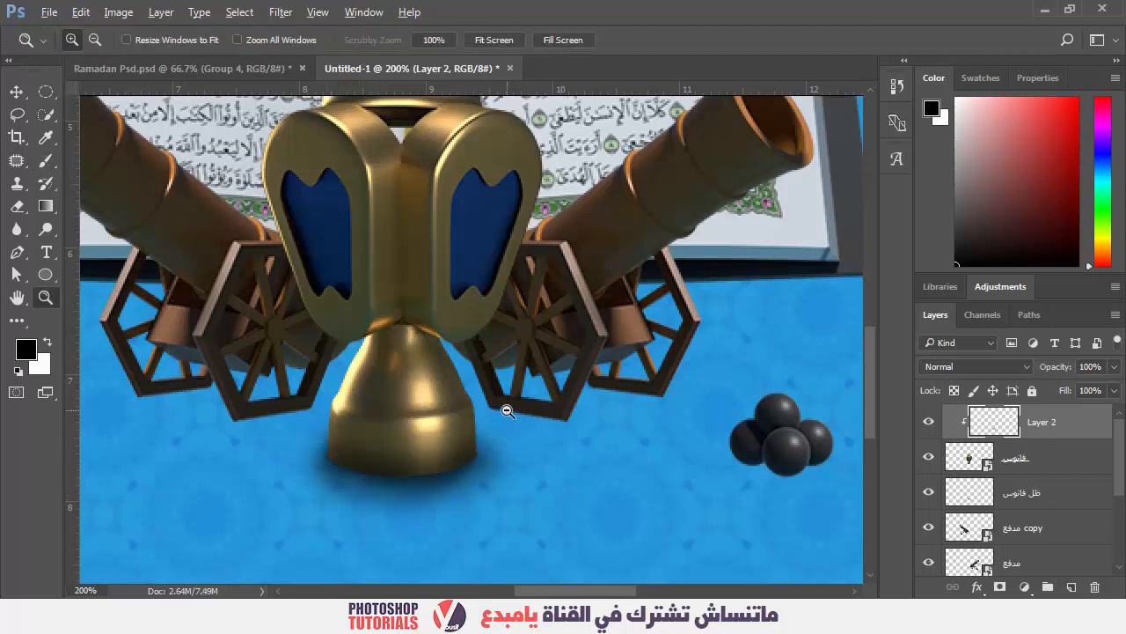
left_click(496, 468, "alt")
left_click(496, 468, "alt")
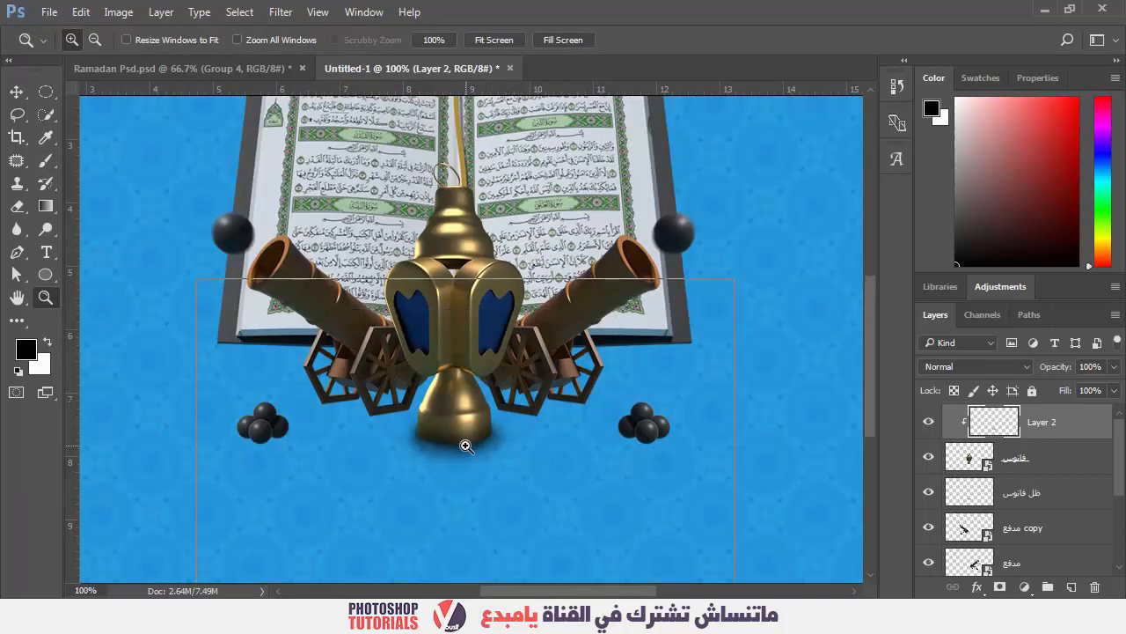
left_click(467, 446)
left_click(466, 446)
Step: Set the eraser to a soft 81 px tip for the clipped shading layer on the lantern
key("e")
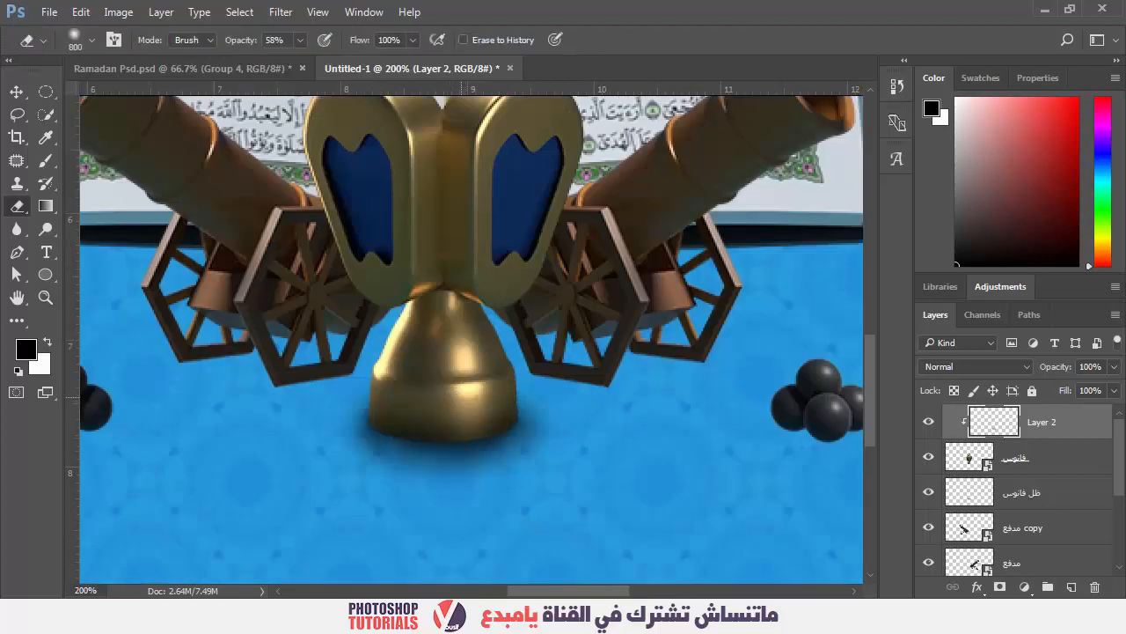
right_click(471, 326)
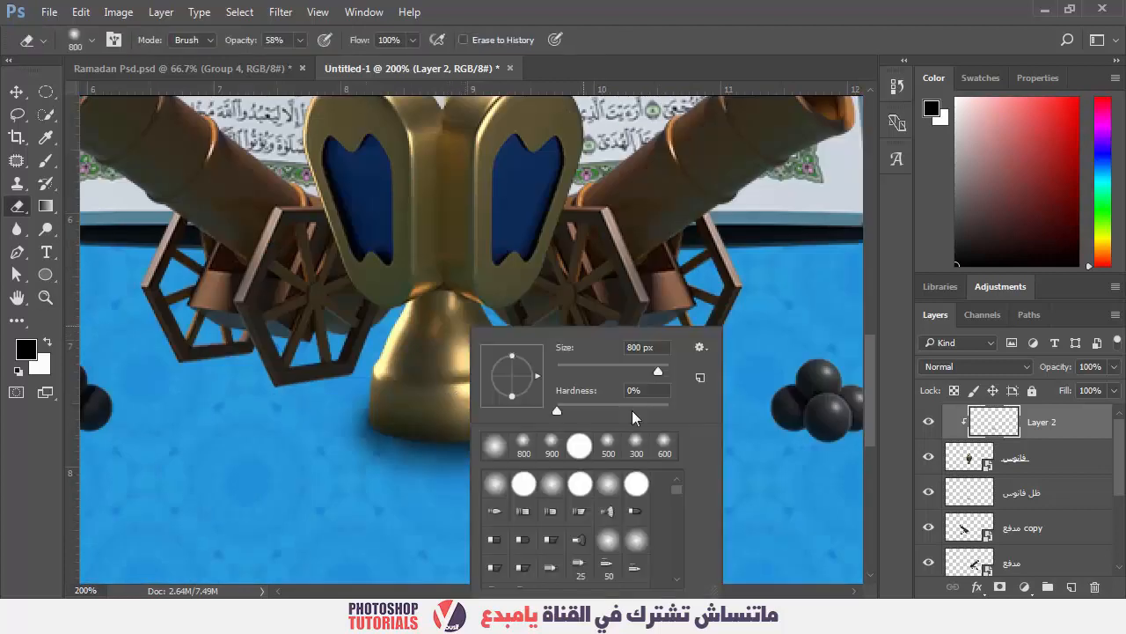
left_click_drag(606, 368, 602, 368)
key("Return")
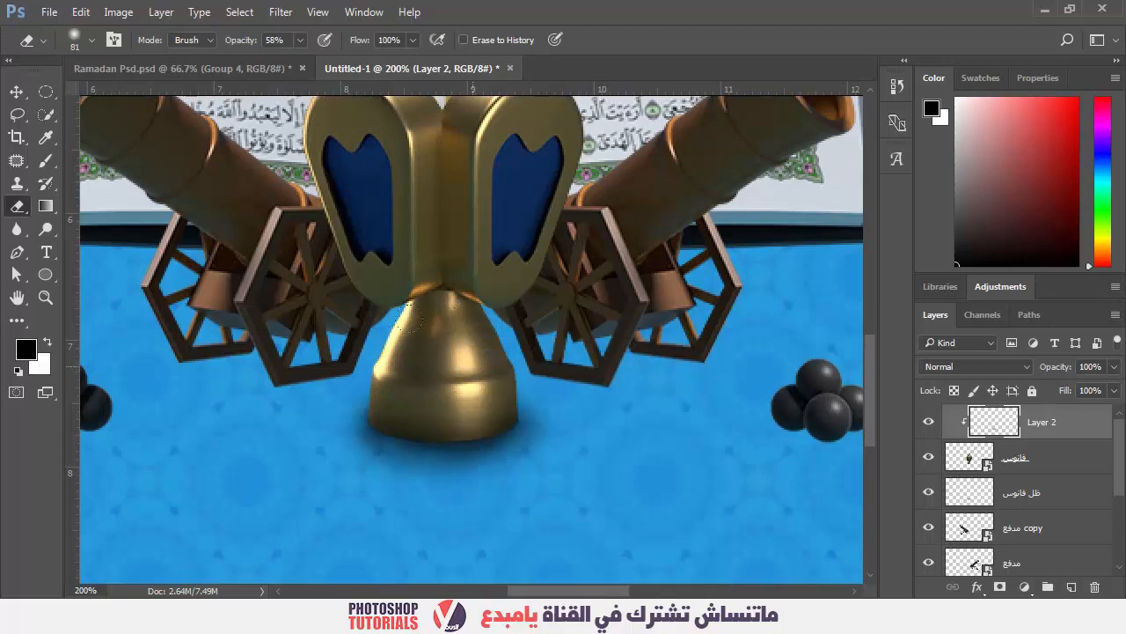
key("z")
left_click(533, 382, "alt")
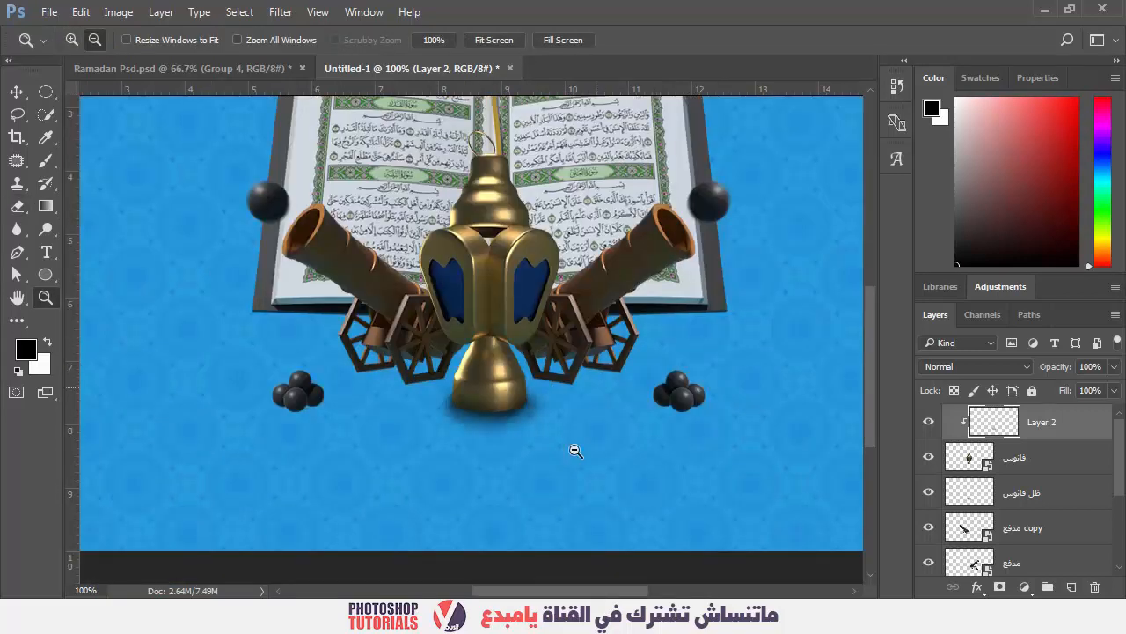
Step: Group the cannon layer with its copy and name the group مدفع
left_click(651, 362)
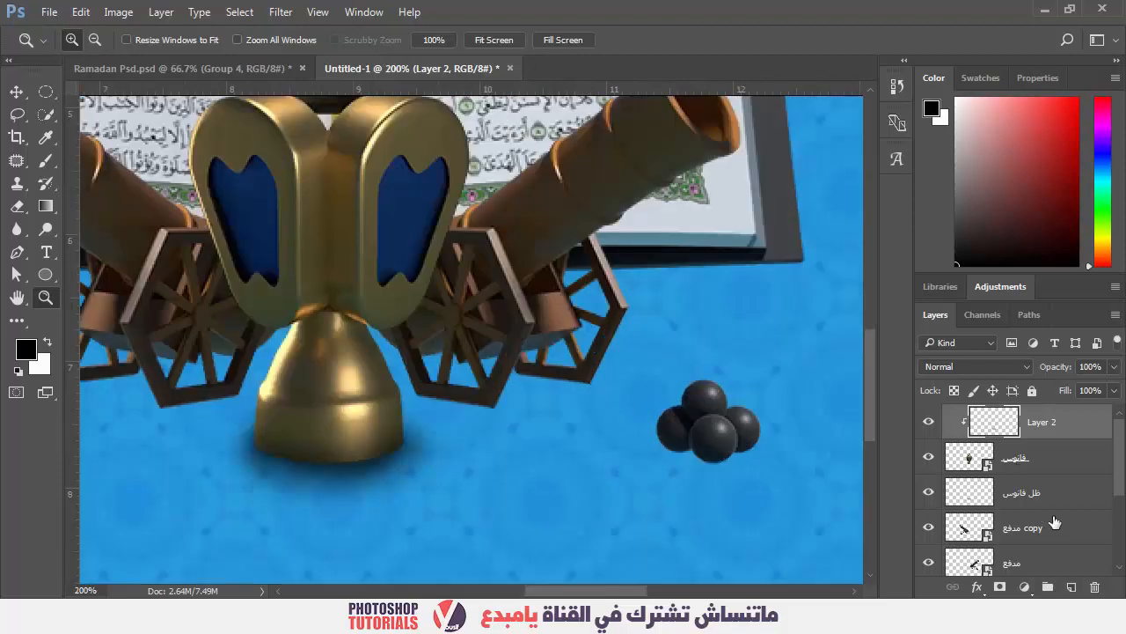
left_click(1046, 539)
scroll(1045, 540, "down", 1)
left_click(1034, 533, "shift")
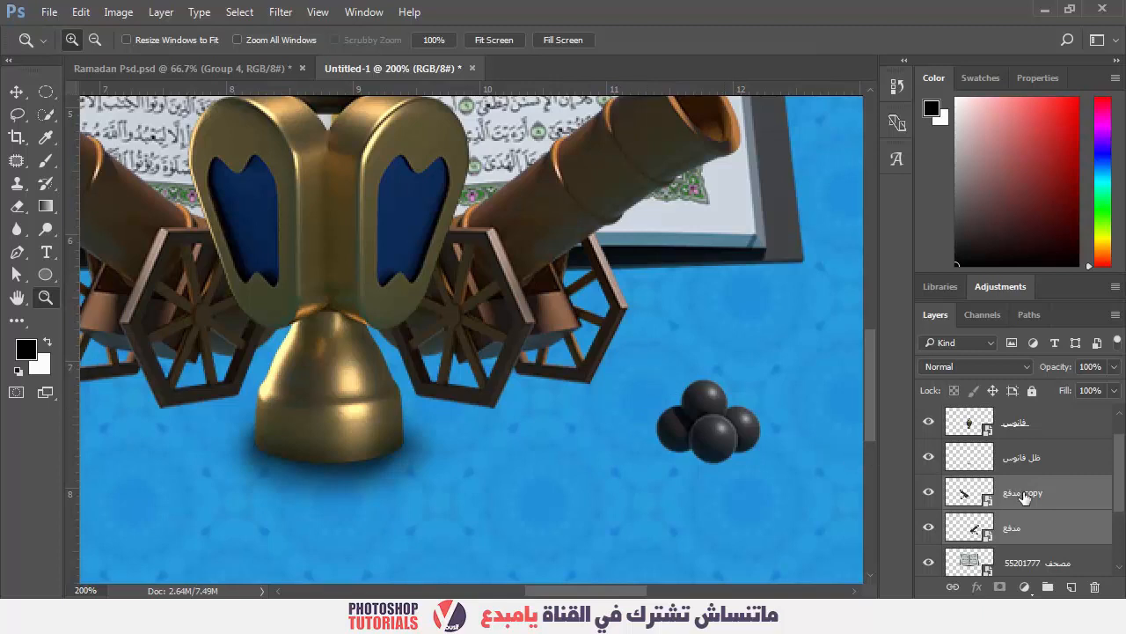
key("ctrl+g")
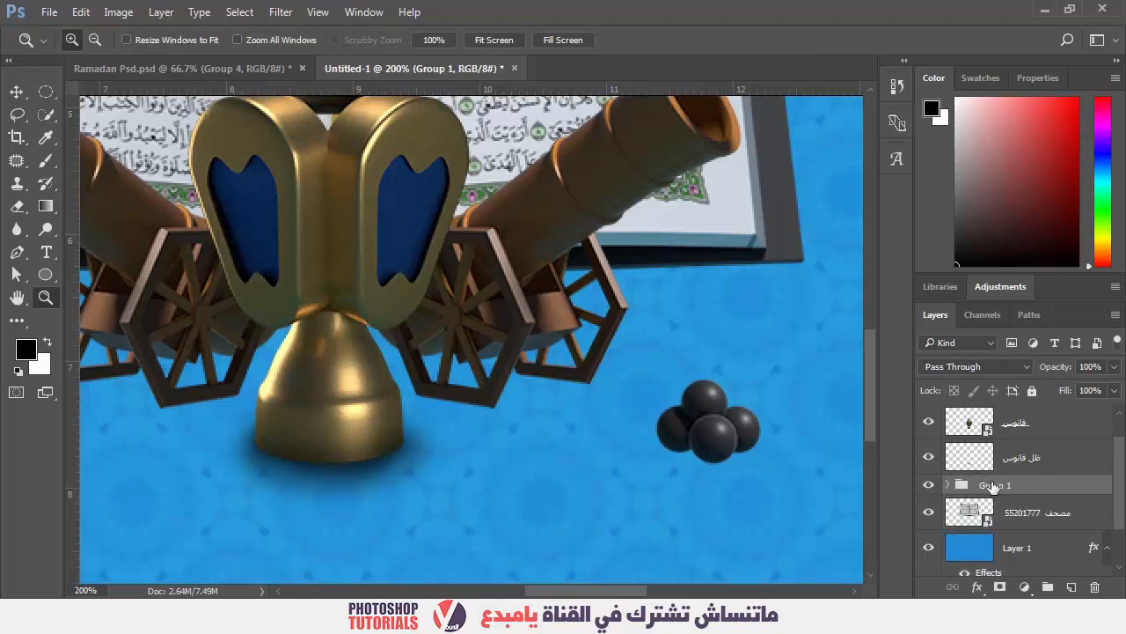
double_click(1019, 494)
type("مدفع")
key("Return")
Step: Add an empty layer directly above the Quran layer and name it ظل المدفع
key("e")
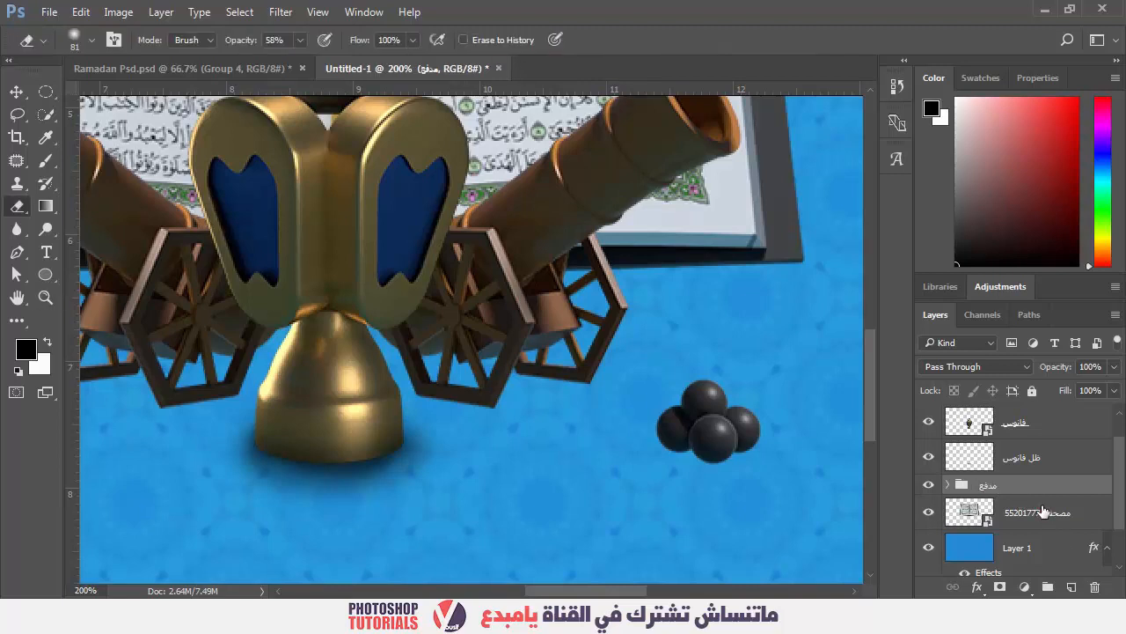
left_click(1043, 512)
key("ctrl+shift+alt+n")
double_click(1020, 512)
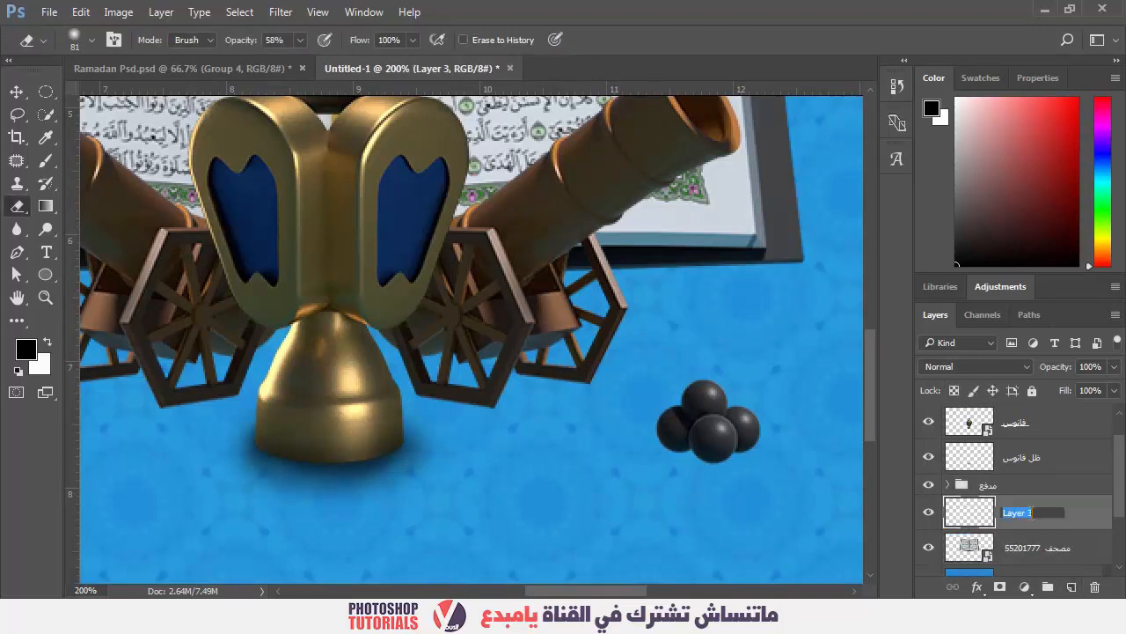
type("ظل المدفع")
key("Return")
Step: Paint thin shadows beneath the right cannon's wheels on the ظل المدفع layer, using 15 px and 10 px brushes at 20% opacity
key("b")
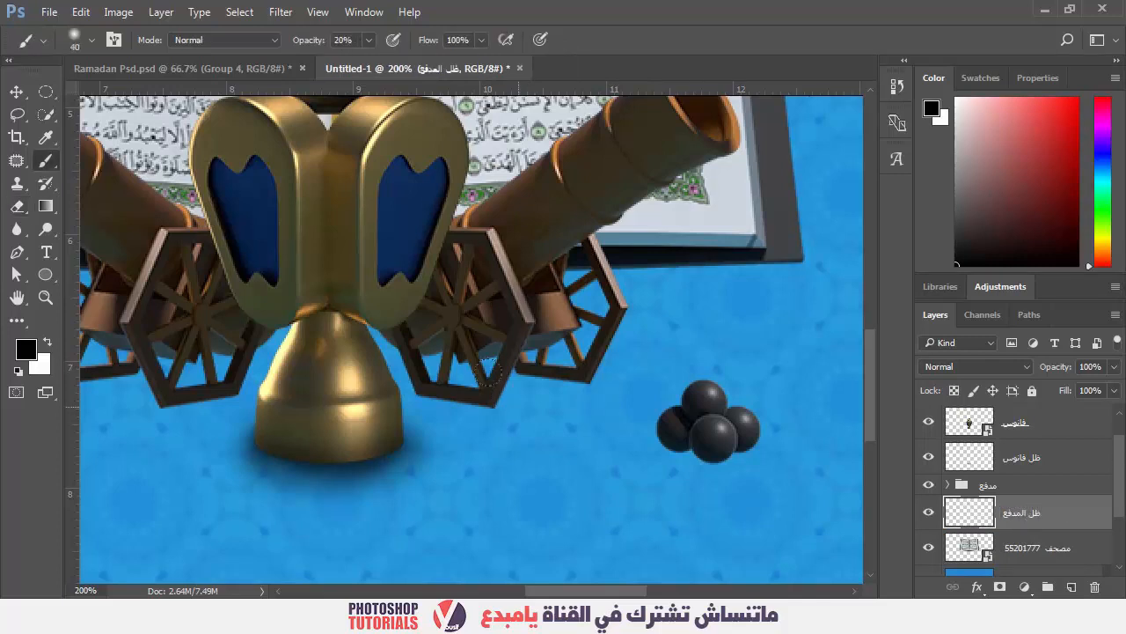
key("bracketleft")
key("bracketleft")
left_click_drag(463, 403, 493, 408)
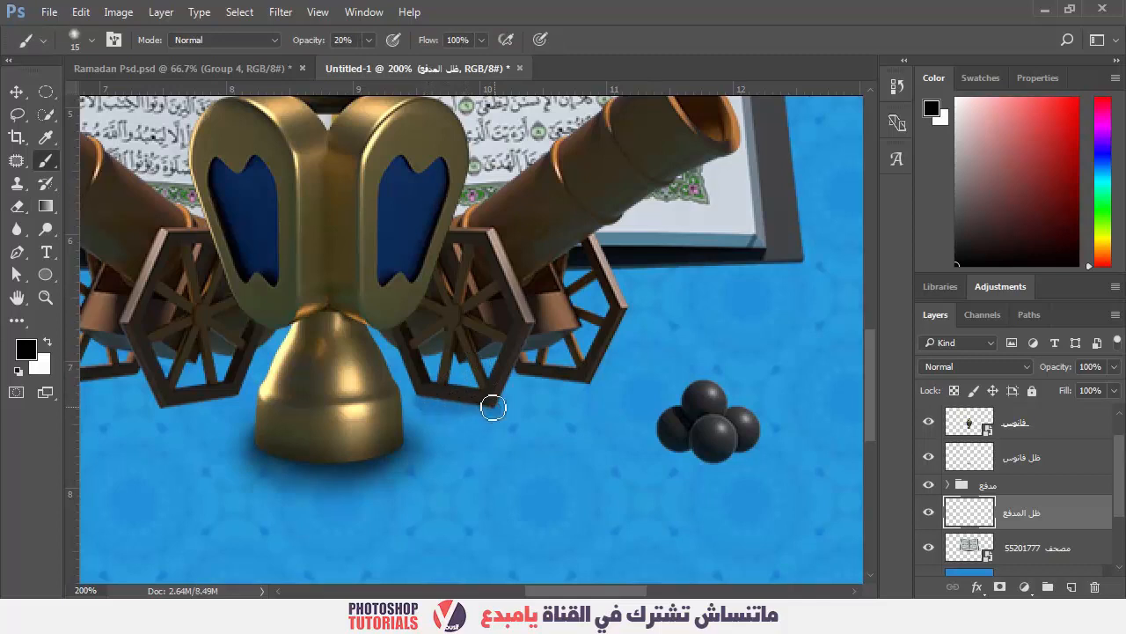
key("bracketleft")
left_click_drag(529, 375, 601, 387)
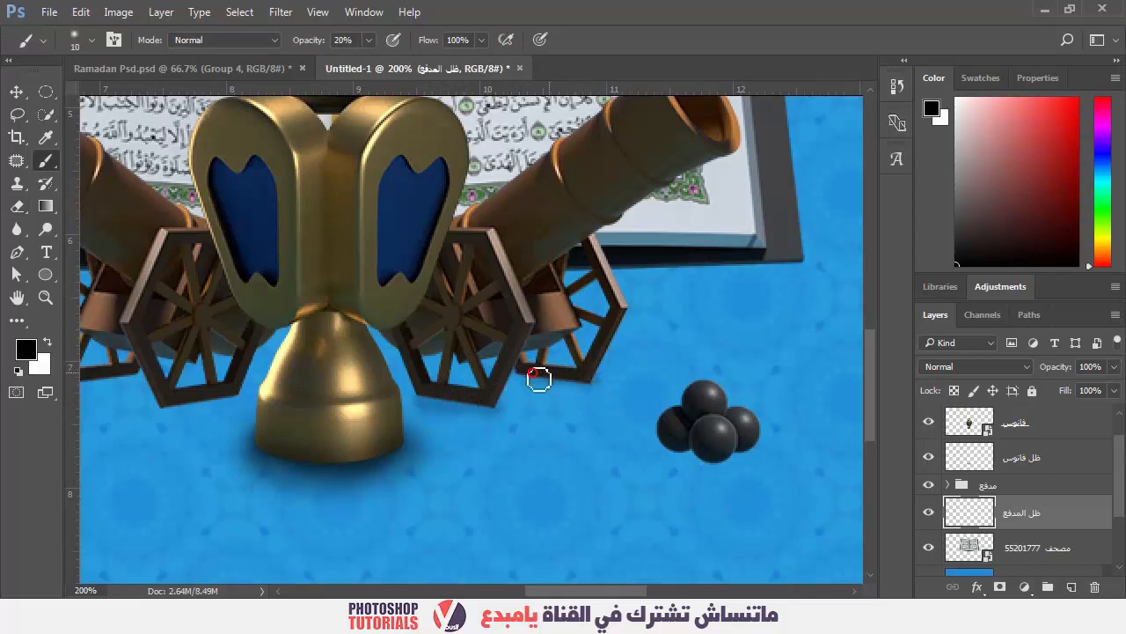
left_click_drag(528, 376, 582, 387)
Step: Enlarge the brush to 25–30 px and paint a soft shadow beneath the right pile of cannonballs
key("bracketright")
key("bracketright")
key("bracketright")
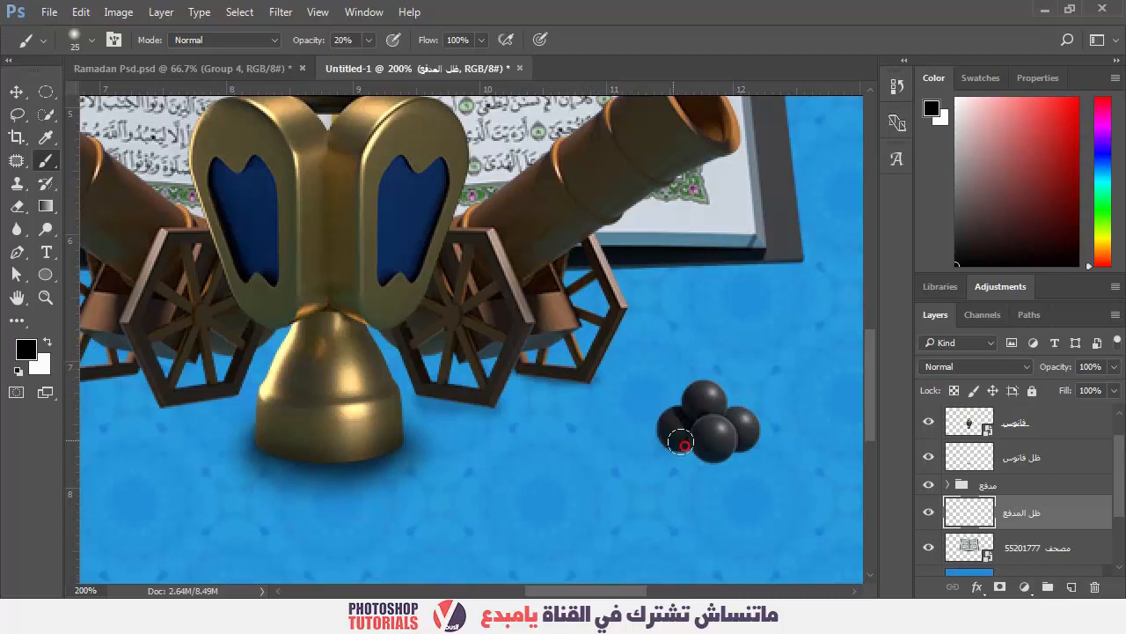
mouse_move(698, 442)
left_mouse_down()
mouse_move(716, 448)
mouse_move(705, 437)
mouse_move(736, 428)
mouse_move(691, 434)
left_mouse_up()
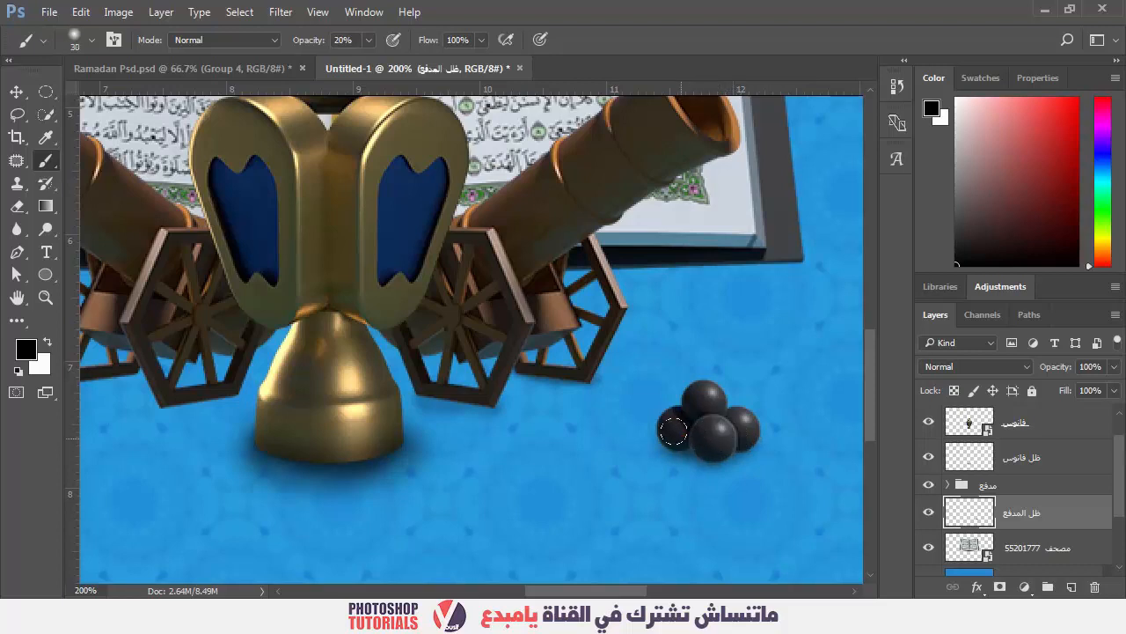
key("bracketleft")
left_click(681, 442)
Step: Set the brush opacity to 32% and darken the shadows under the cannonballs at 20 px and under the right cannon's wheels at 10 px
left_click(313, 40)
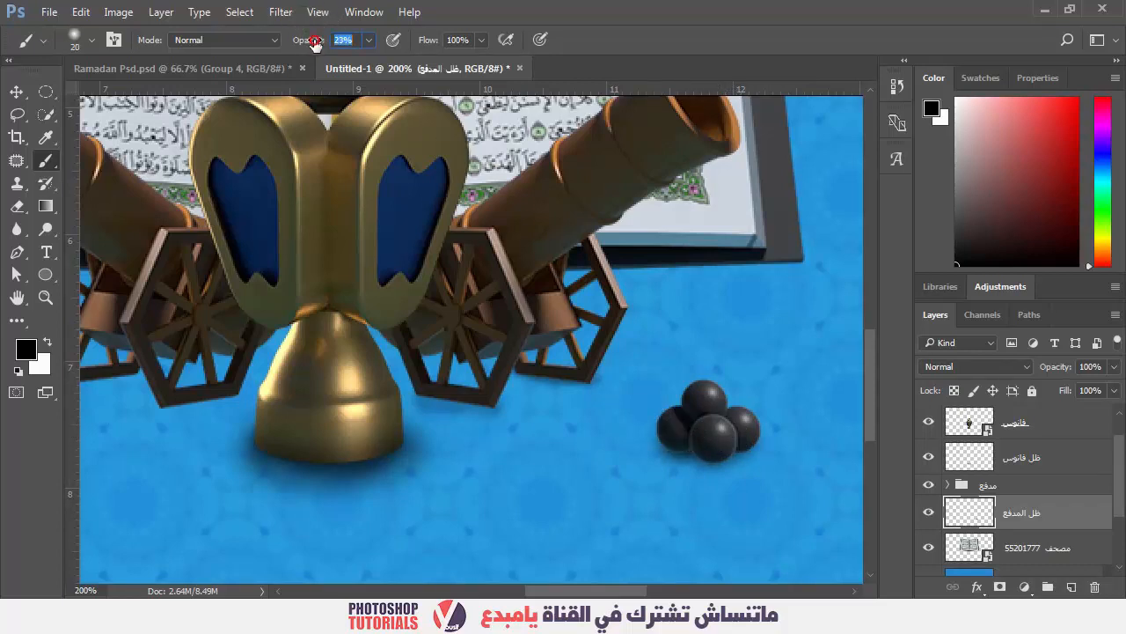
left_click_drag(316, 44, 323, 48)
mouse_move(671, 446)
left_mouse_down()
mouse_move(722, 450)
mouse_move(736, 431)
mouse_move(759, 445)
left_mouse_up()
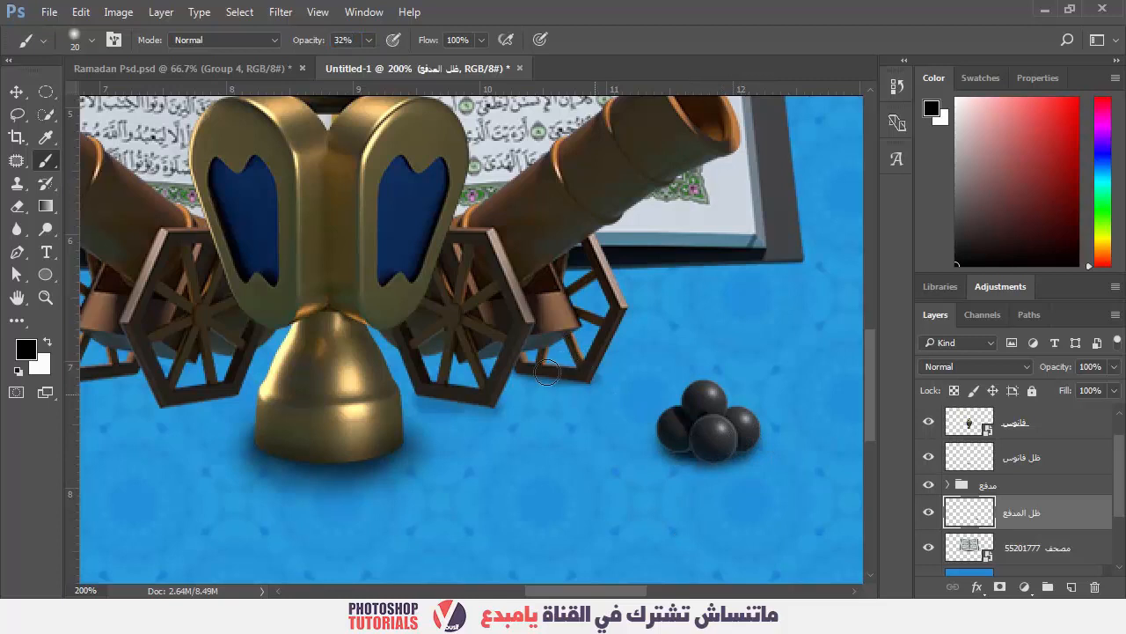
key("bracketleft")
mouse_move(564, 381)
left_mouse_down()
mouse_move(597, 384)
mouse_move(537, 373)
mouse_move(498, 402)
mouse_move(430, 401)
mouse_move(555, 444)
mouse_move(519, 432)
mouse_move(525, 414)
mouse_move(507, 427)
mouse_move(428, 400)
mouse_move(495, 410)
mouse_move(423, 399)
left_mouse_up()
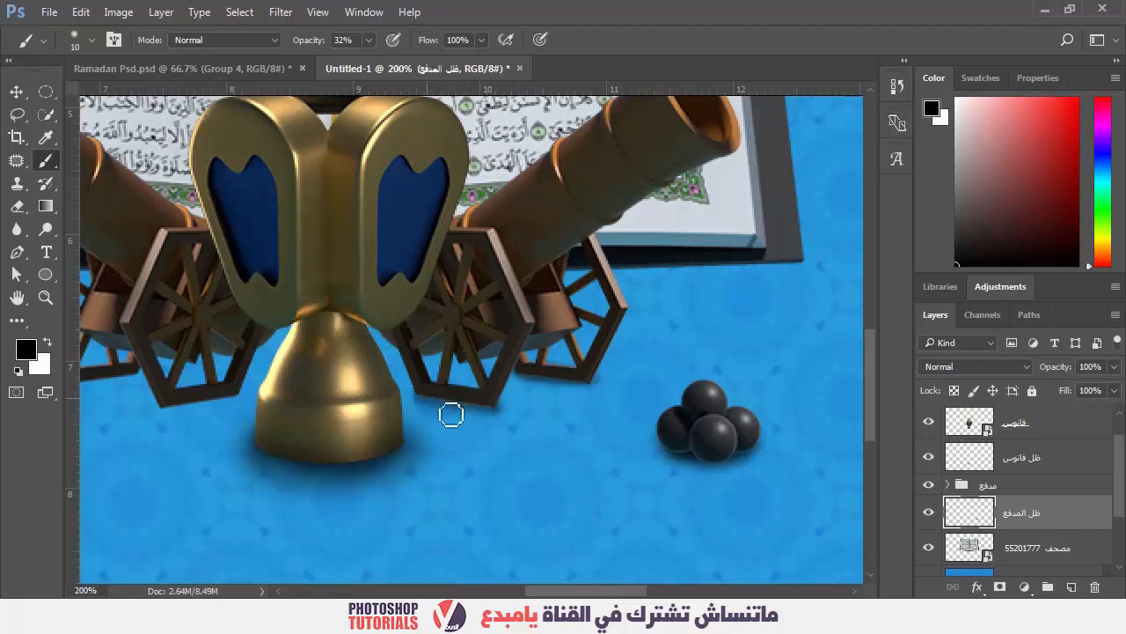
Step: Refine the wheel shadows with a smaller eraser and add matching brush shadows beneath the left cannon and its cannonballs
key("space")
left_click_drag(455, 447, 620, 498)
key("e")
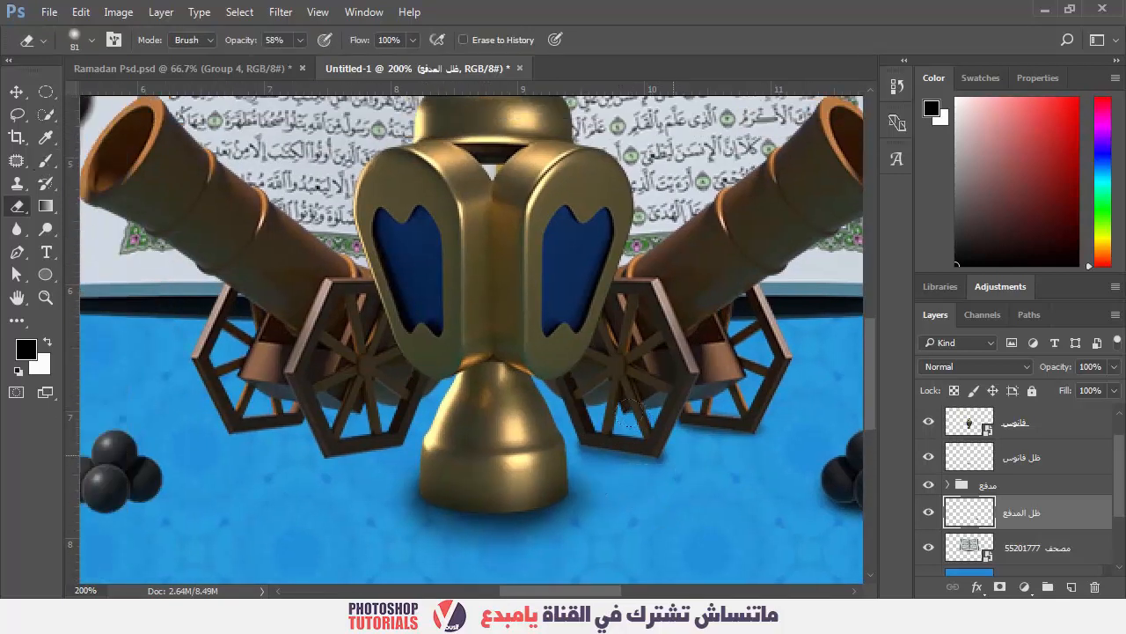
key("bracketleft")
key("b")
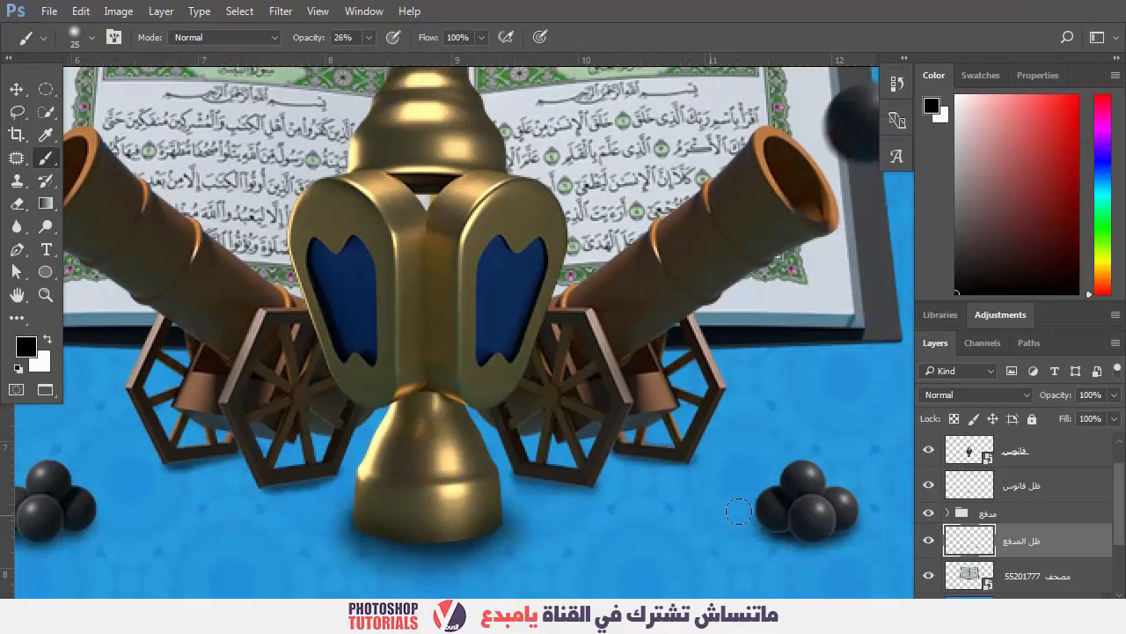
Step: Paint broad soft ground shadows between each cannon's wheels and its cannonballs with a 45 px brush at 22% opacity
left_click_drag(749, 452, 604, 419)
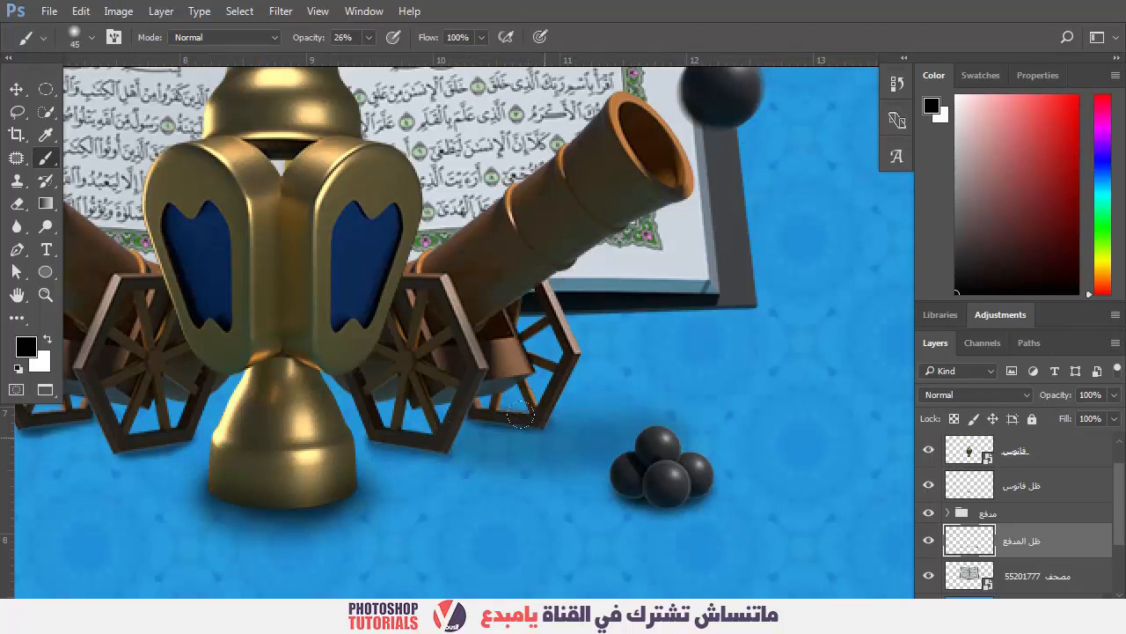
left_click_drag(315, 41, 310, 41)
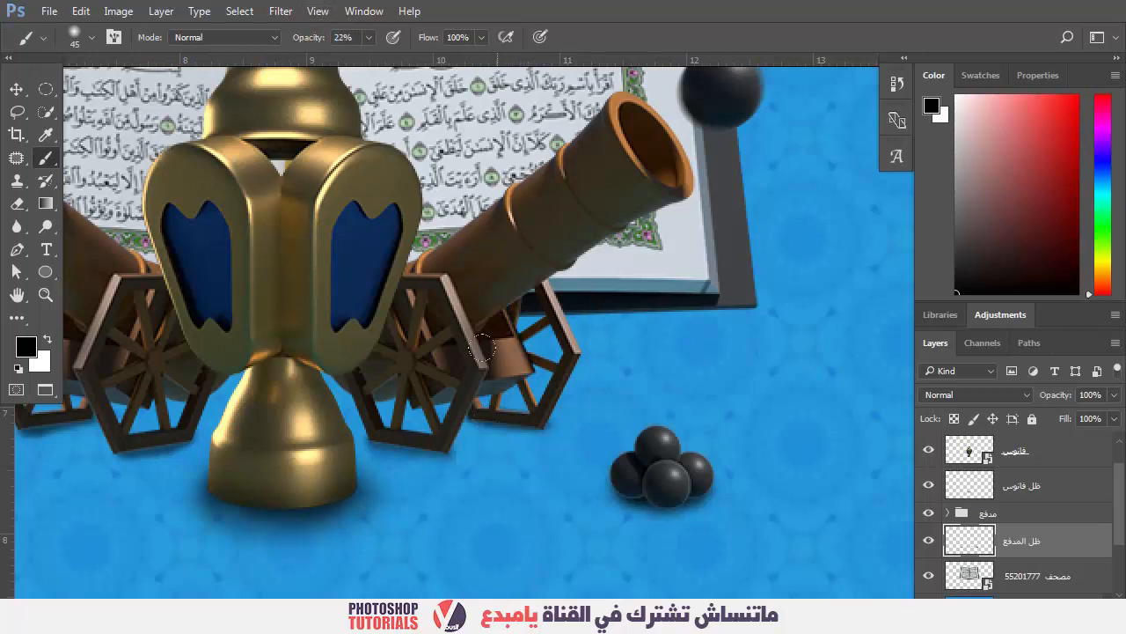
mouse_move(461, 433)
left_mouse_down()
mouse_move(626, 465)
mouse_move(632, 455)
left_mouse_up()
left_click_drag(436, 504, 732, 489)
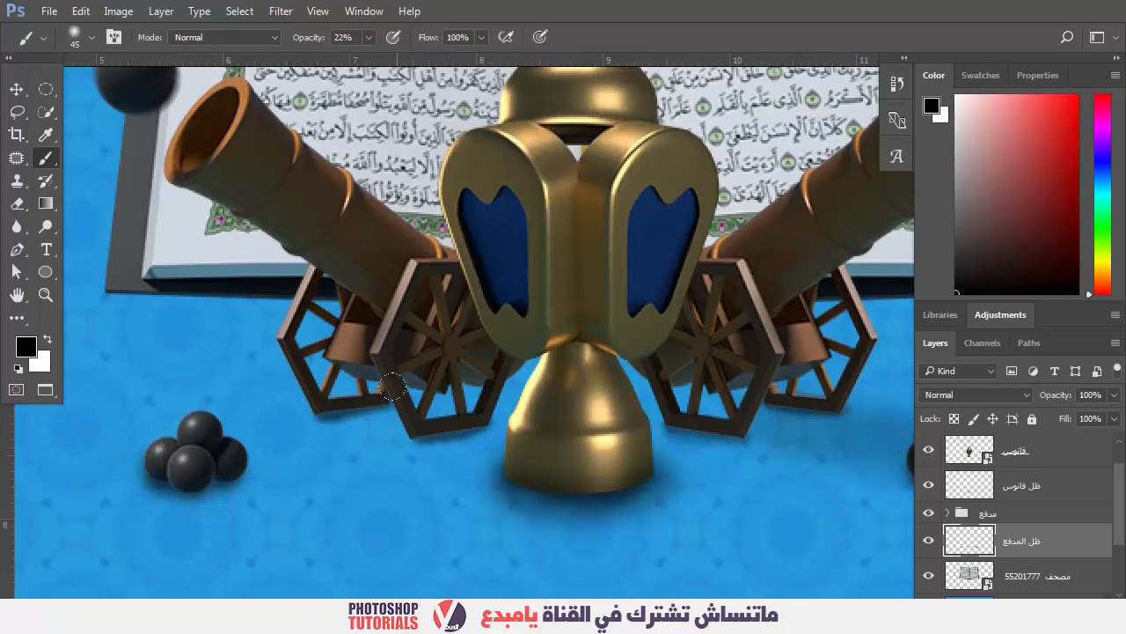
key("z")
left_click(641, 406, "alt")
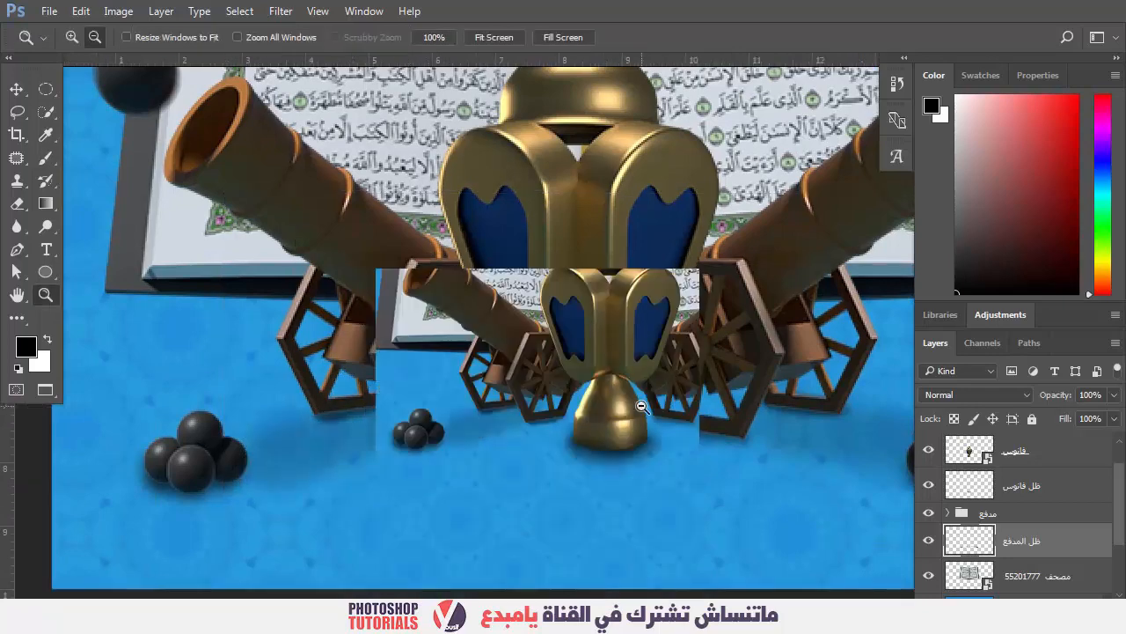
Step: Select the مدفع group and examine the painted shadows up close and across the whole design in full-screen view
key("z")
left_click(732, 462)
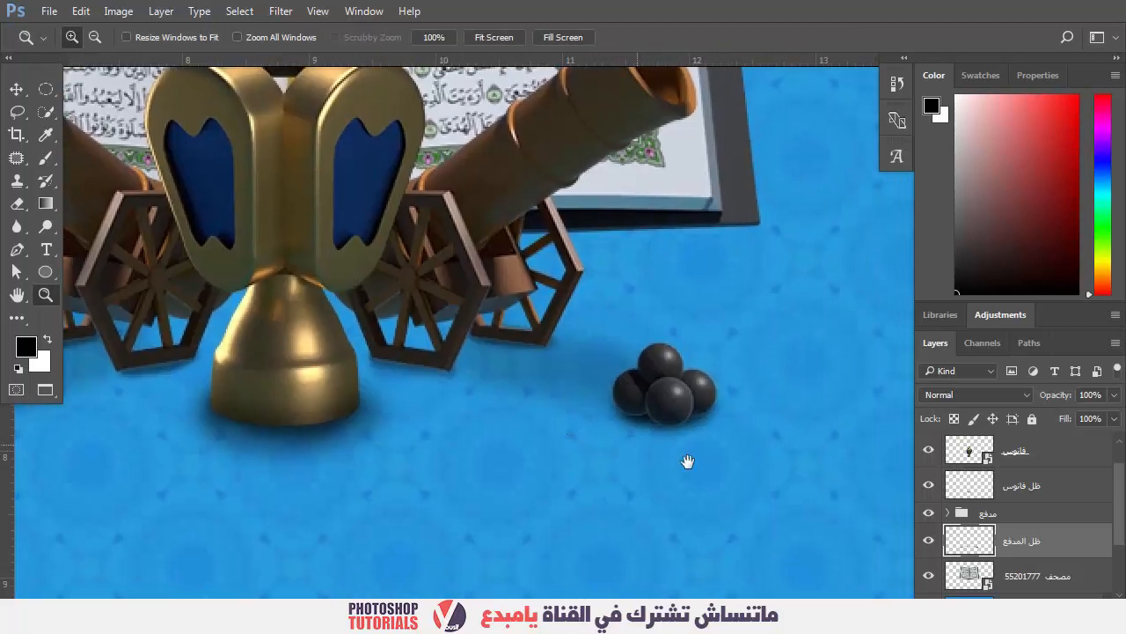
left_click(1011, 514)
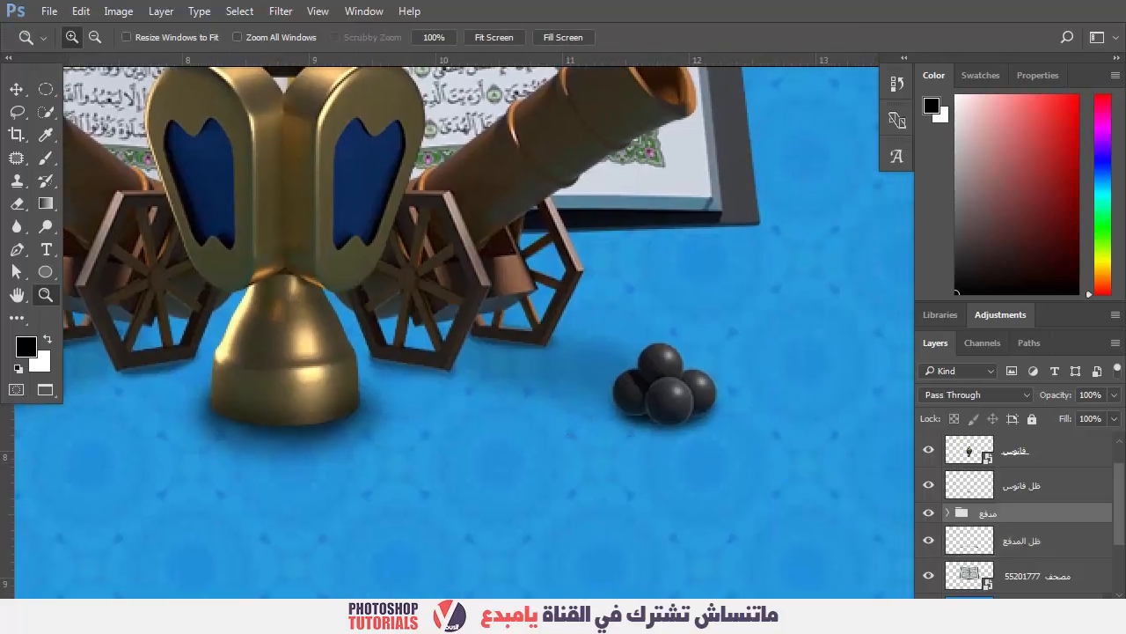
left_click(798, 520, "alt")
key("f")
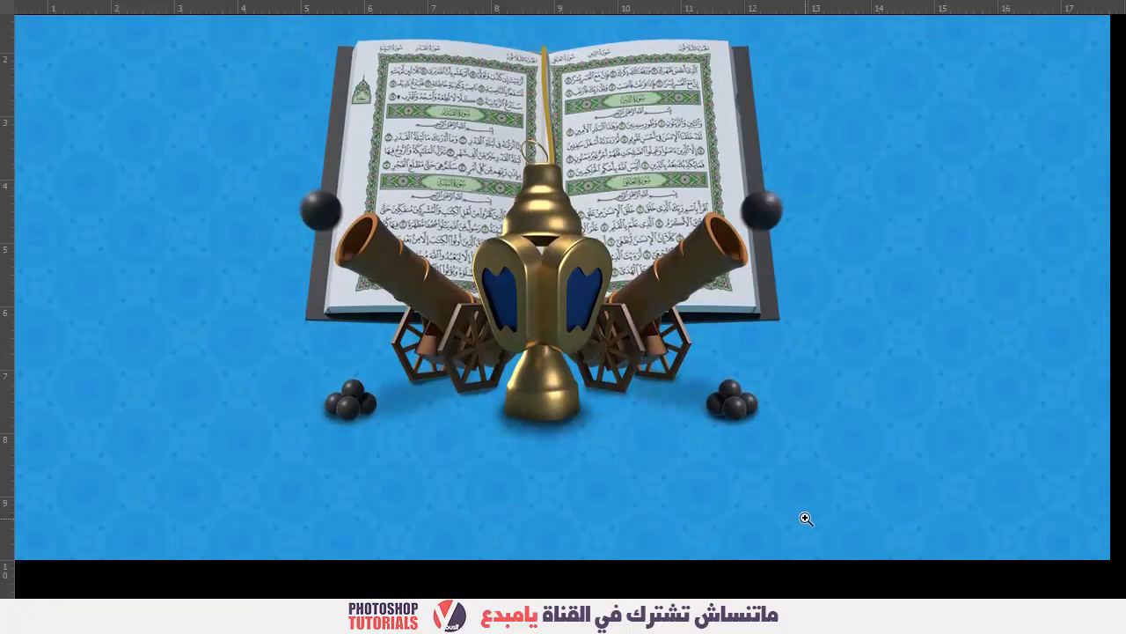
key("f")
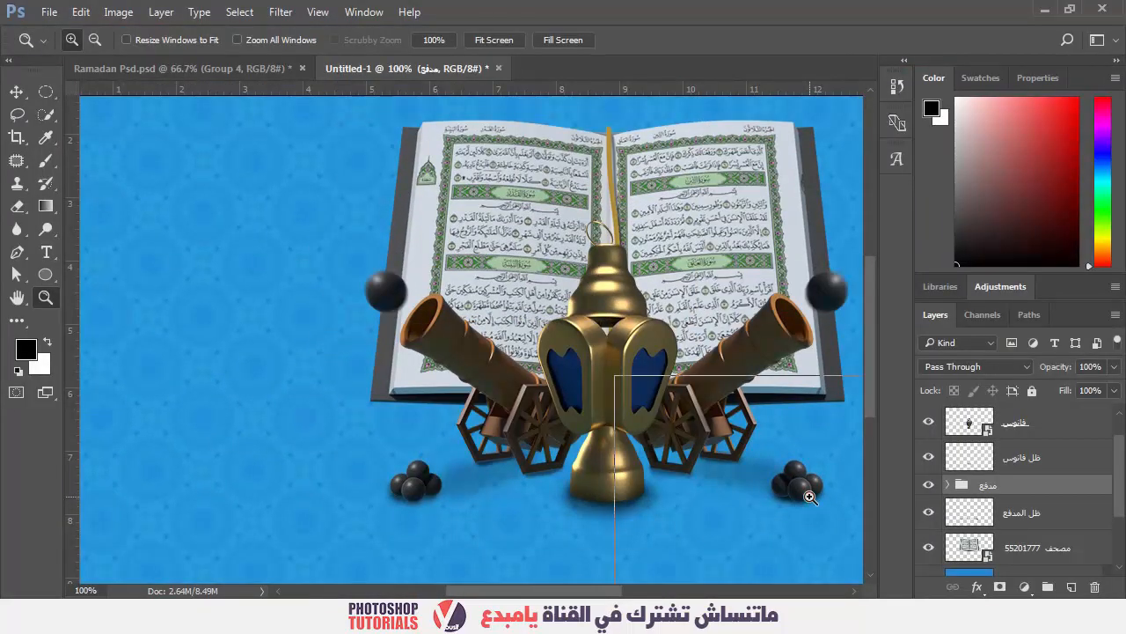
Step: Add a new layer above the مدفع group and clip it to the group
left_click(809, 497)
left_click(608, 460)
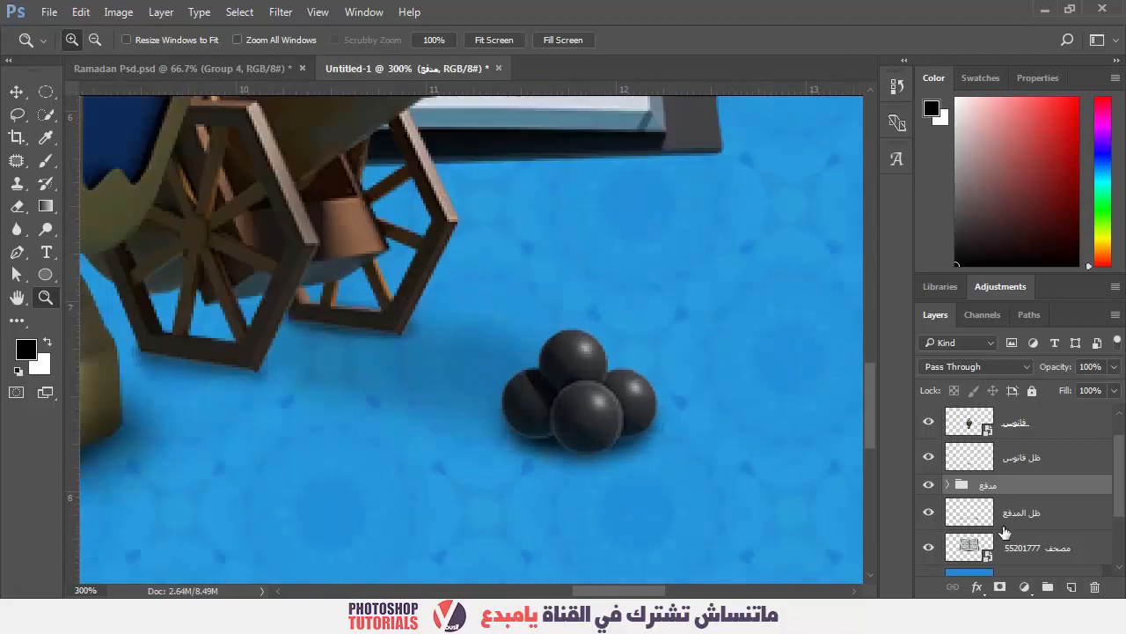
left_click(1075, 586)
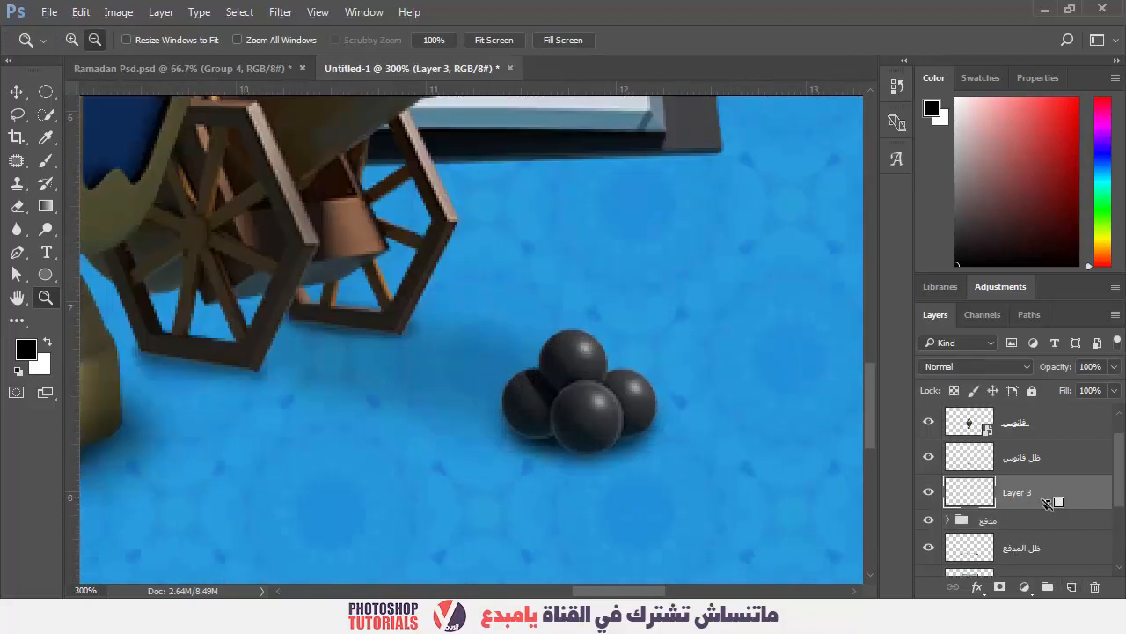
left_click(1052, 508, "alt")
Step: Shade the lower parts of the right cannonballs with a 30 px black brush at 22% opacity
key("b")
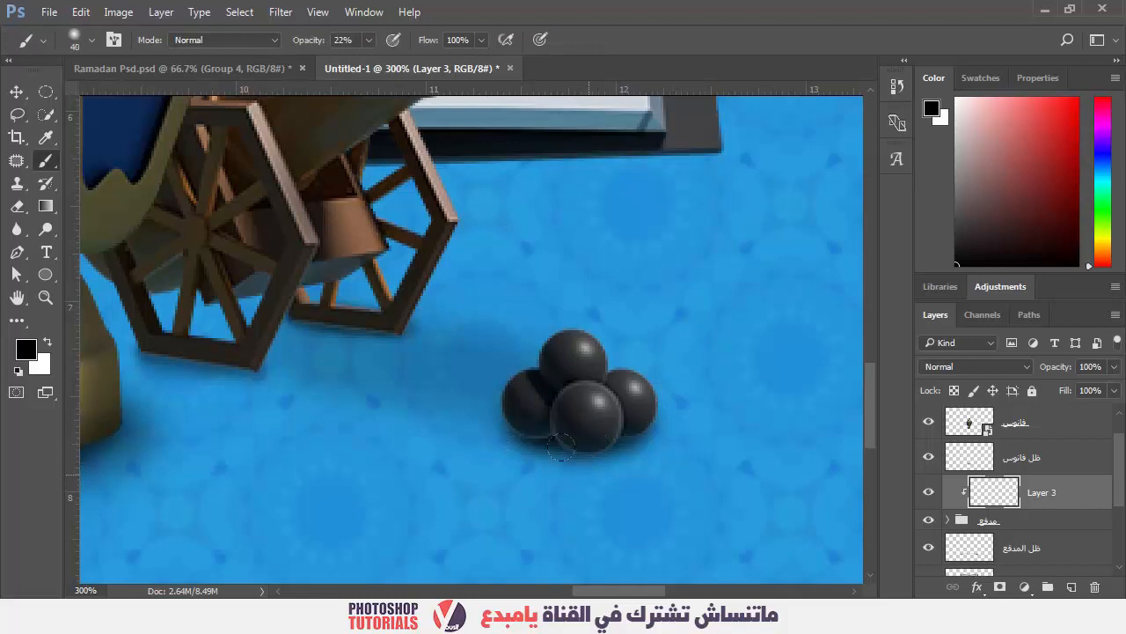
key("bracketleft")
left_click_drag(541, 435, 512, 443)
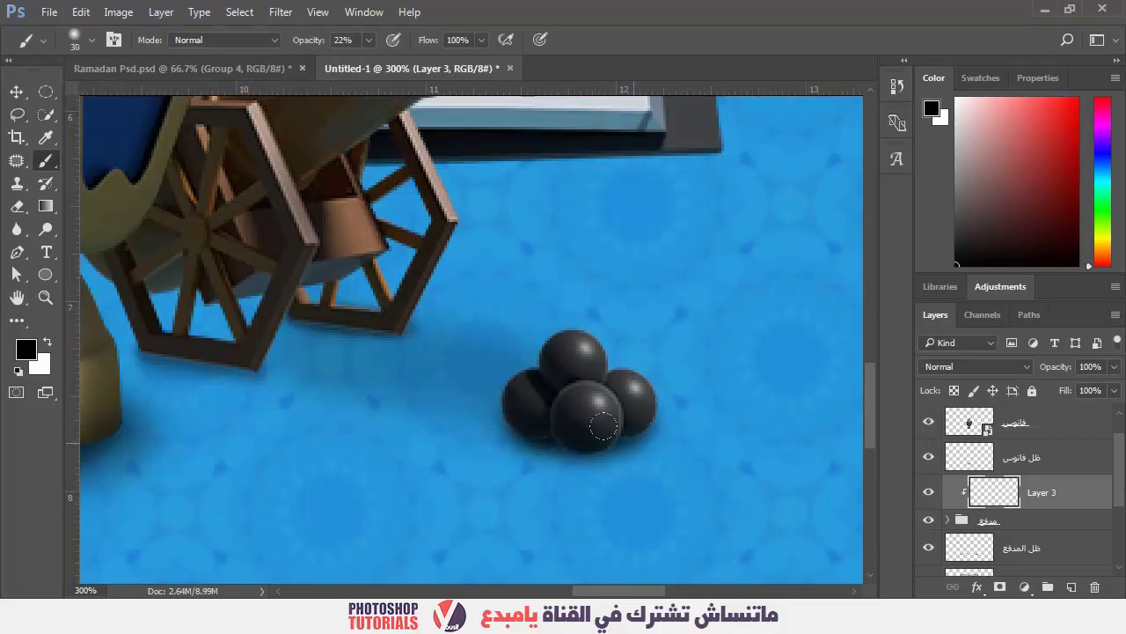
left_click_drag(614, 428, 640, 431)
Step: Darken the lower wheels of the right and left cannons on the clipped layer with the 30 px brush at 22% opacity
left_click_drag(342, 379, 501, 418)
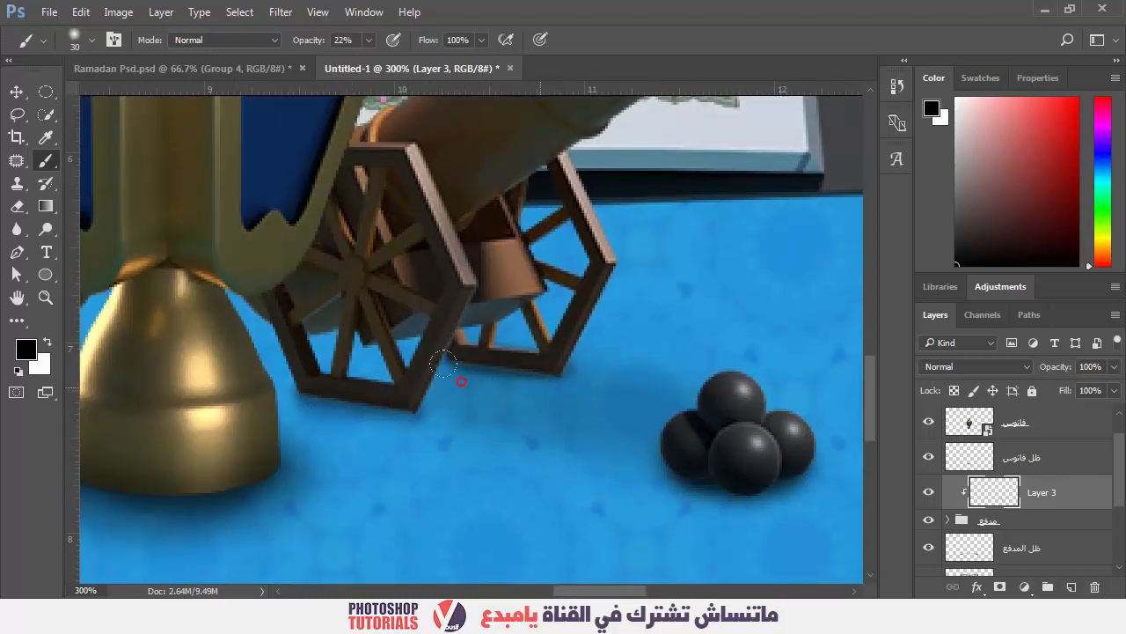
left_click_drag(534, 410, 706, 453)
left_click_drag(179, 425, 485, 393)
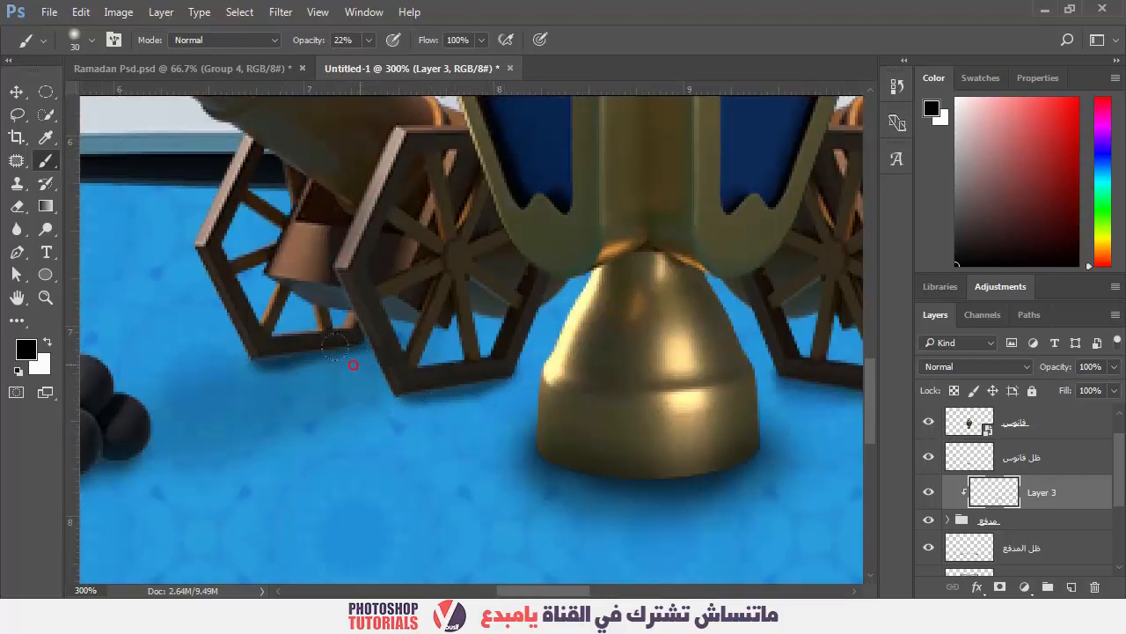
left_click_drag(248, 462, 486, 374)
mouse_move(399, 395)
left_mouse_down()
mouse_move(326, 405)
mouse_move(286, 388)
mouse_move(276, 347)
mouse_move(288, 338)
left_mouse_up()
key("z")
left_click(490, 351, "alt")
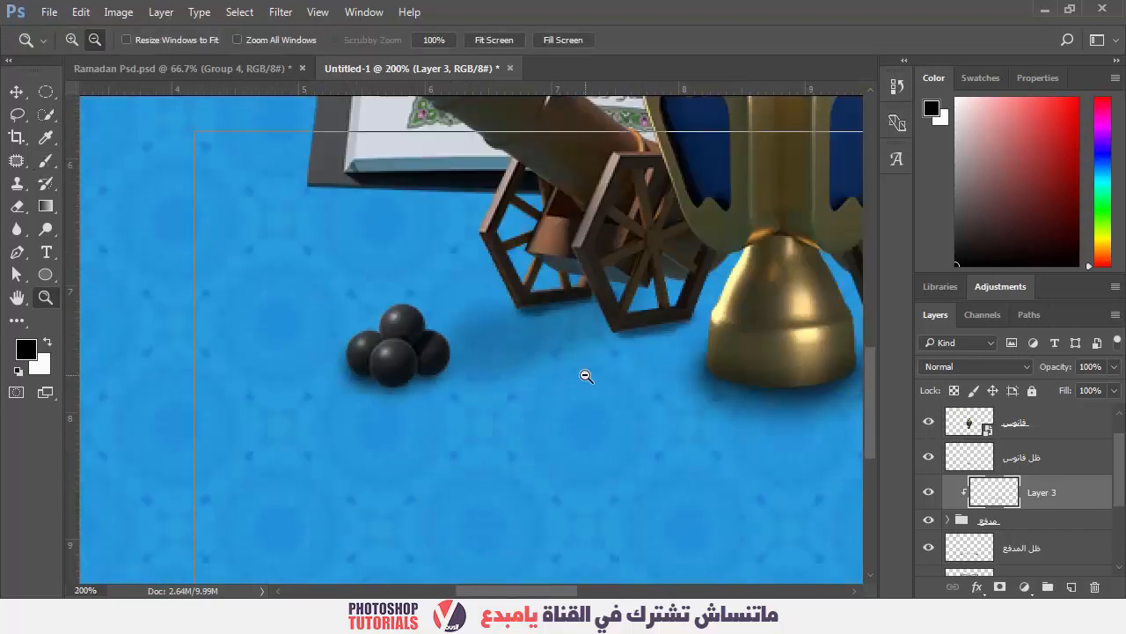
left_click(586, 374, "alt")
left_click_drag(646, 365, 500, 434)
key("b")
Step: Select the Quran layer مصحف 55201777 and add a layer mask to it
scroll(1020, 493, "down", 4)
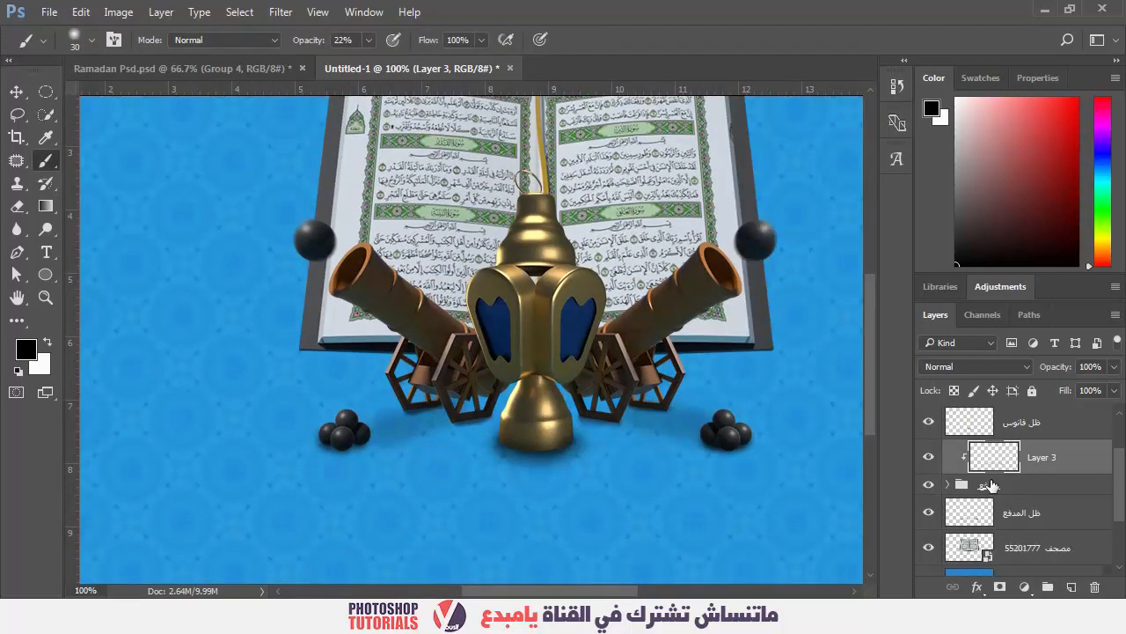
left_click(1038, 454)
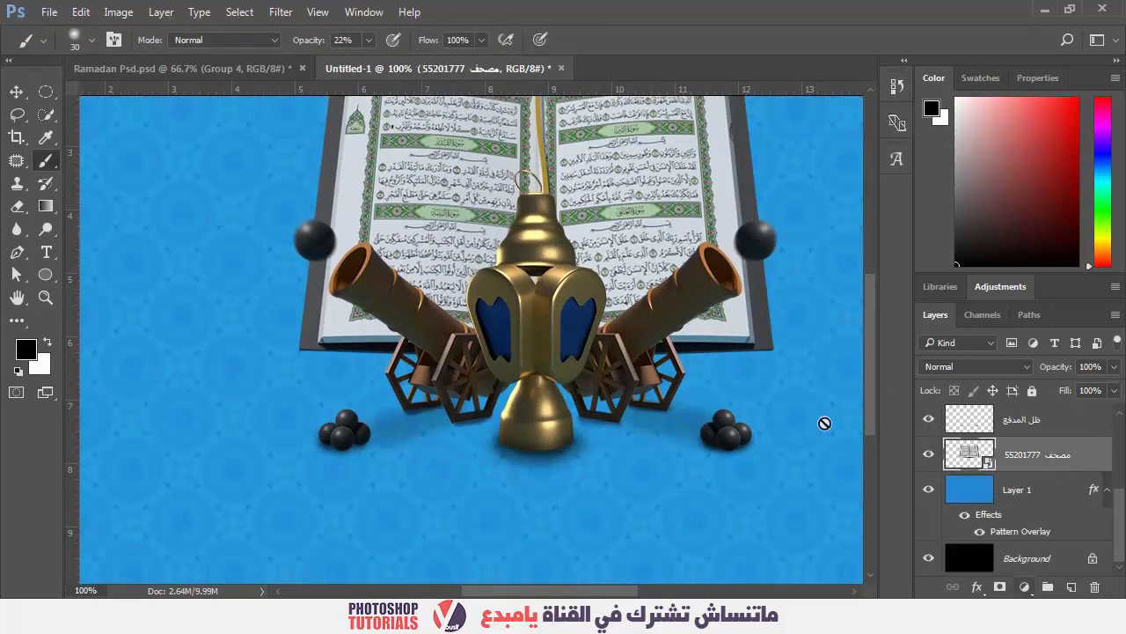
left_click_drag(664, 279, 639, 355)
left_click(1003, 586)
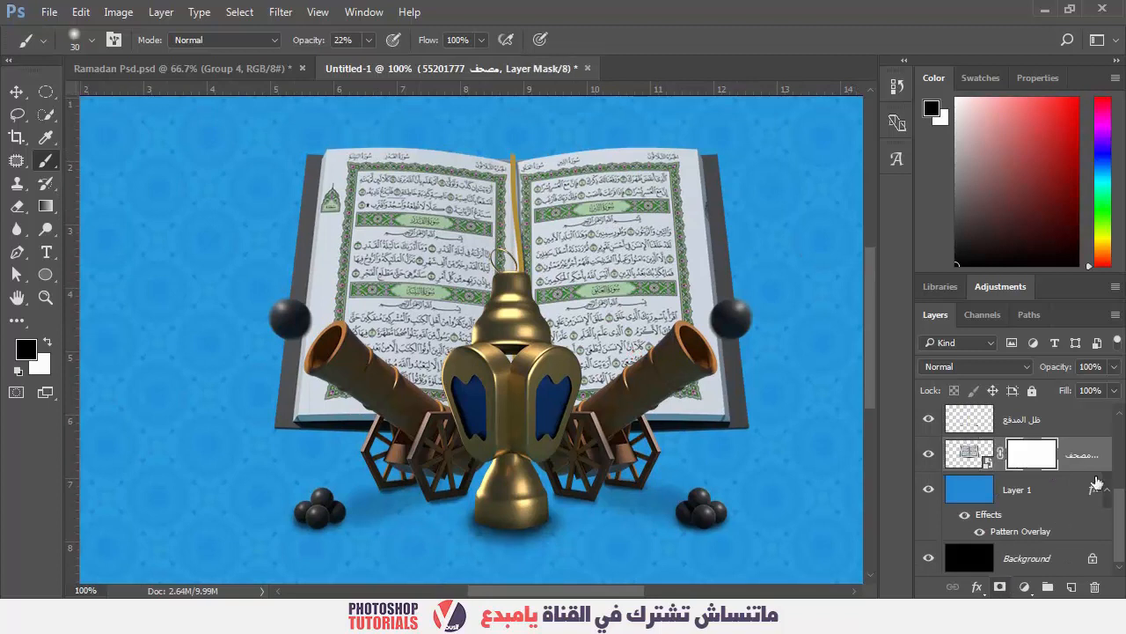
Step: Fade out the Quran's lower edge on its mask with a linear black-to-transparent gradient drawn upward
left_click(46, 206)
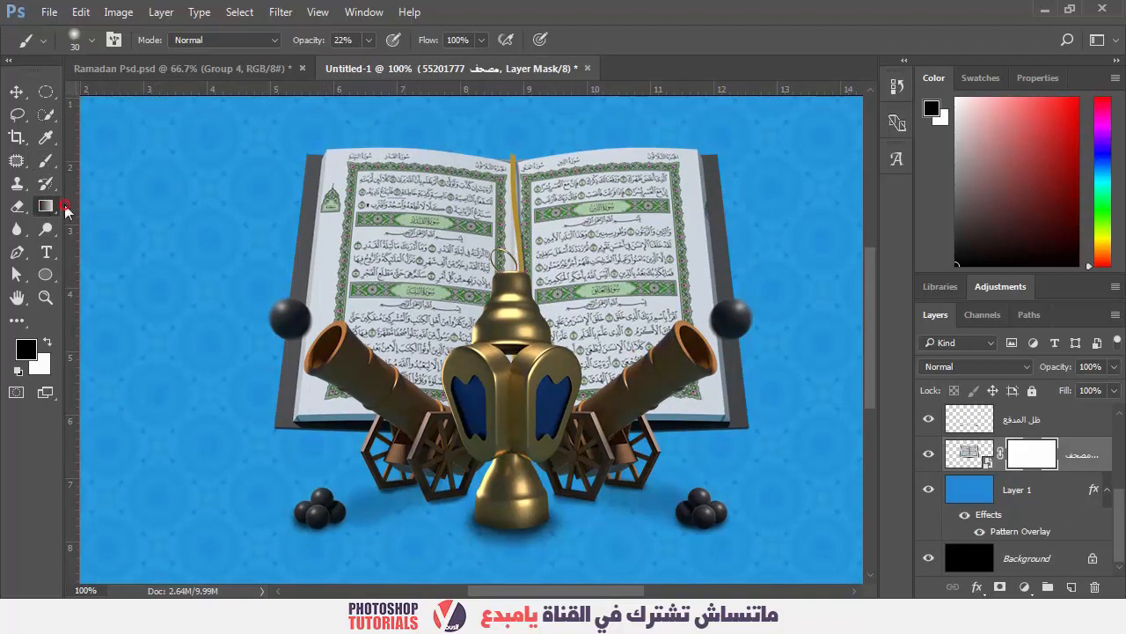
left_click(131, 41)
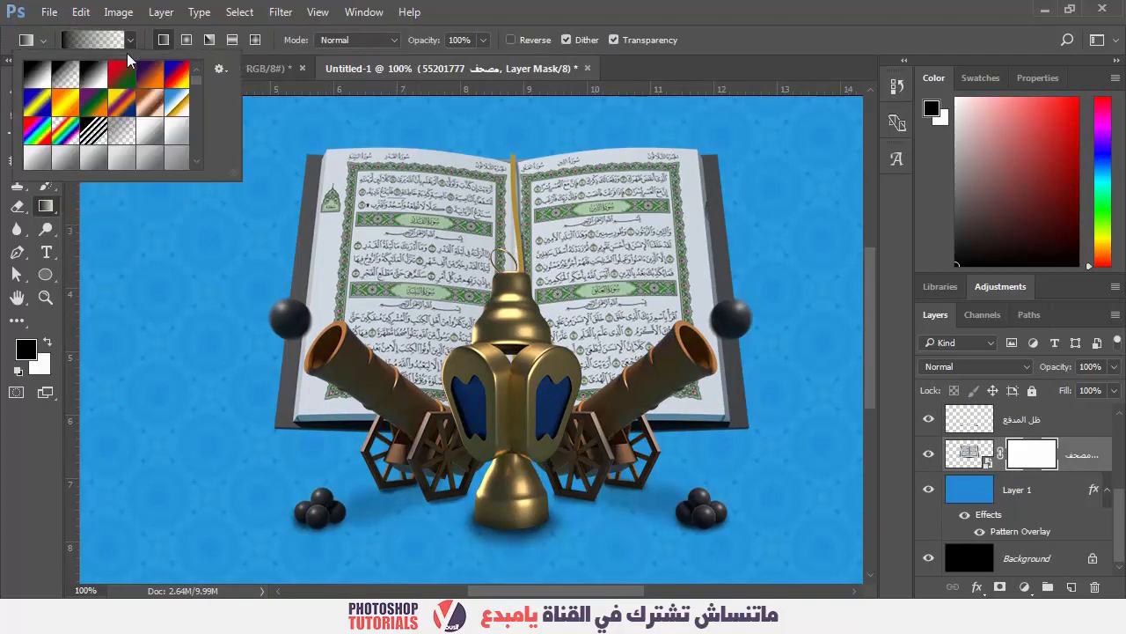
left_click(163, 42)
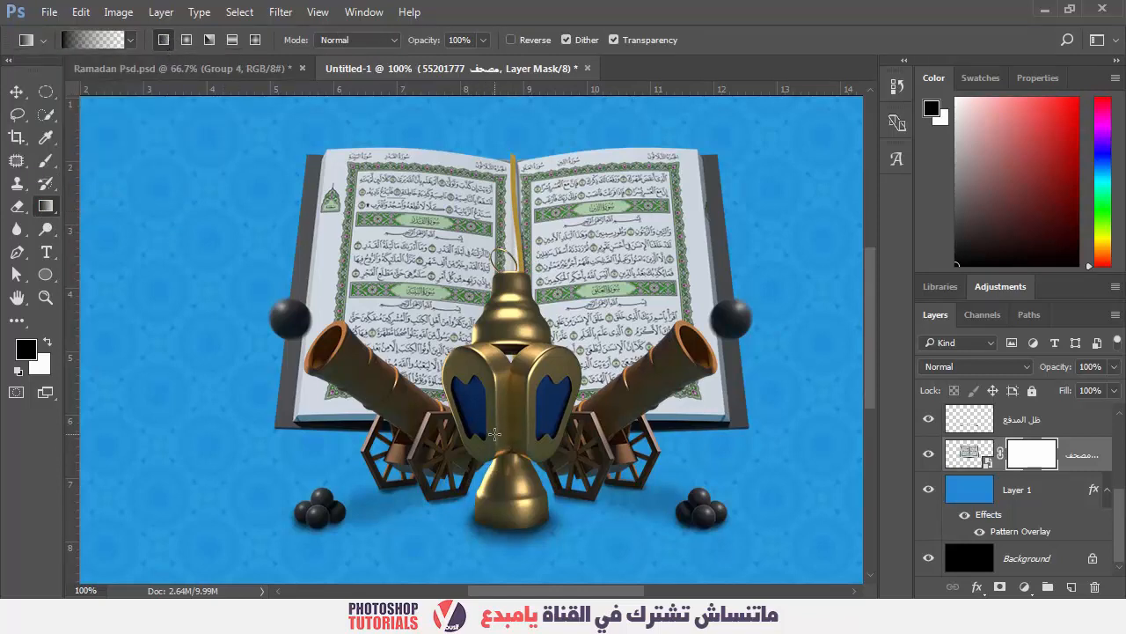
left_click_drag(496, 434, 499, 362)
left_click_drag(497, 312, 497, 311)
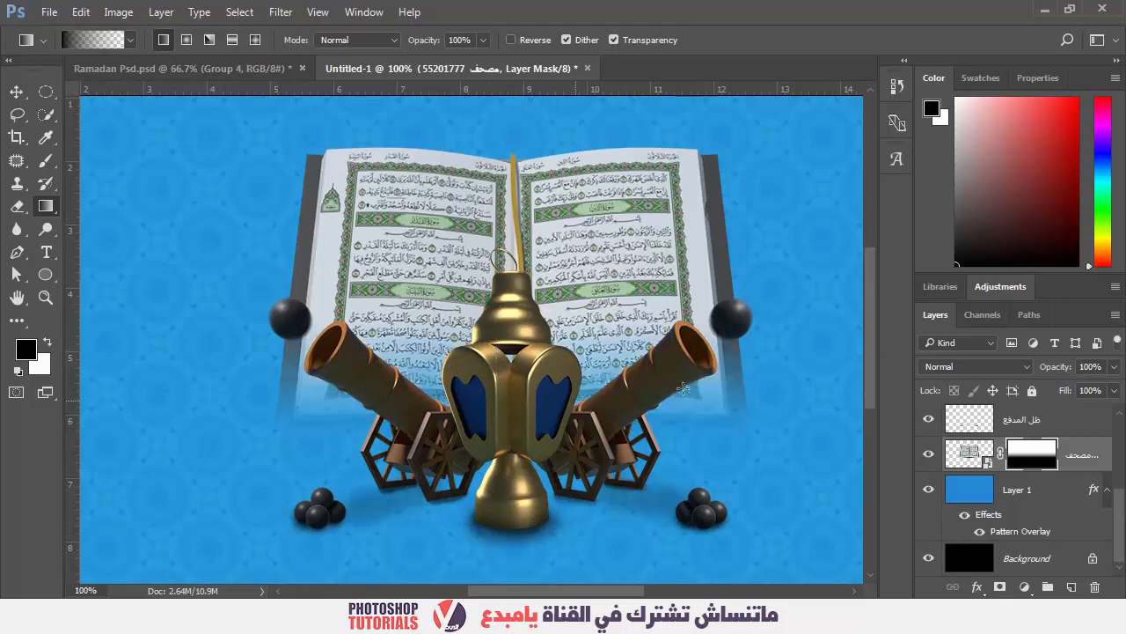
Step: Fade the Quran's lower right and lower left corners with diagonal linear gradients on its mask
left_click_drag(549, 430, 571, 309)
key("ctrl+z")
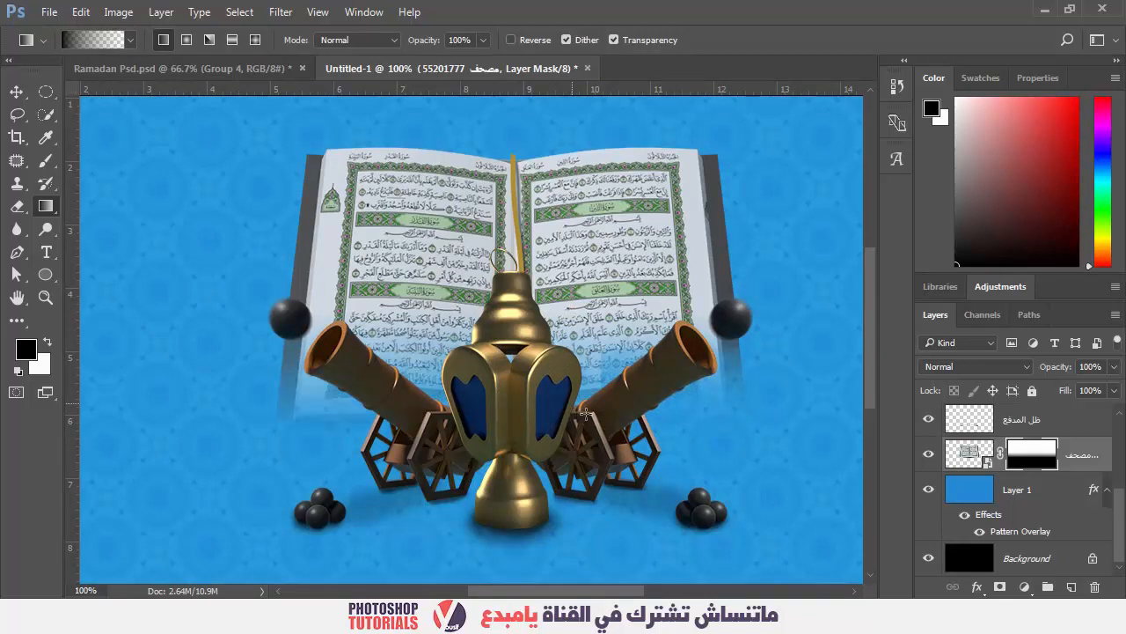
left_click_drag(727, 421, 686, 357)
left_click_drag(330, 421, 403, 332)
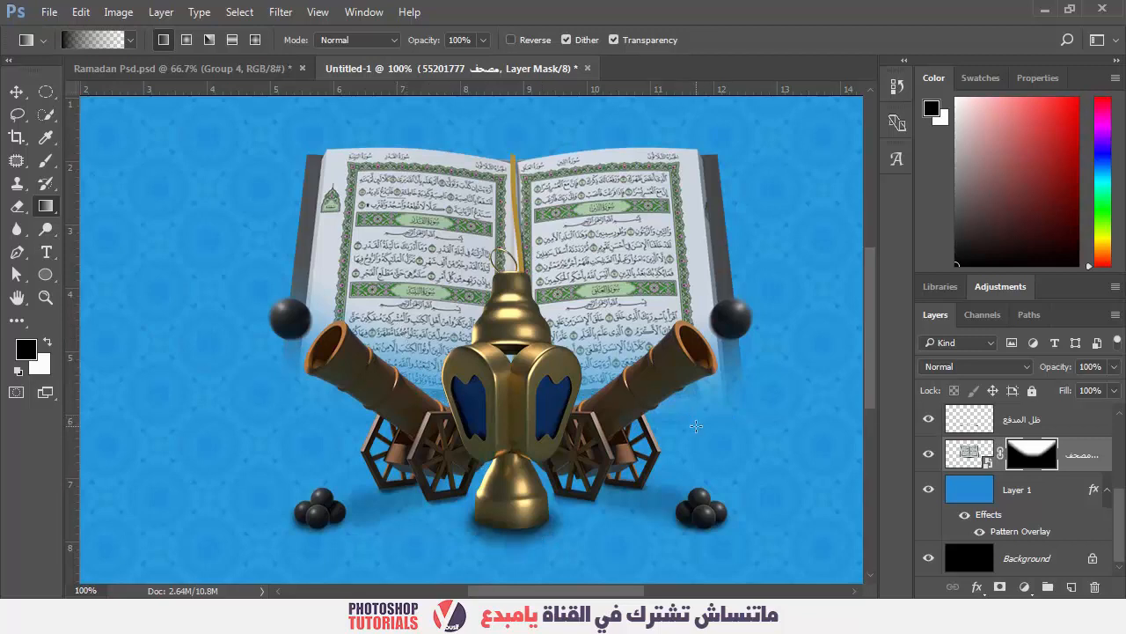
key("z")
left_click(598, 380, "alt")
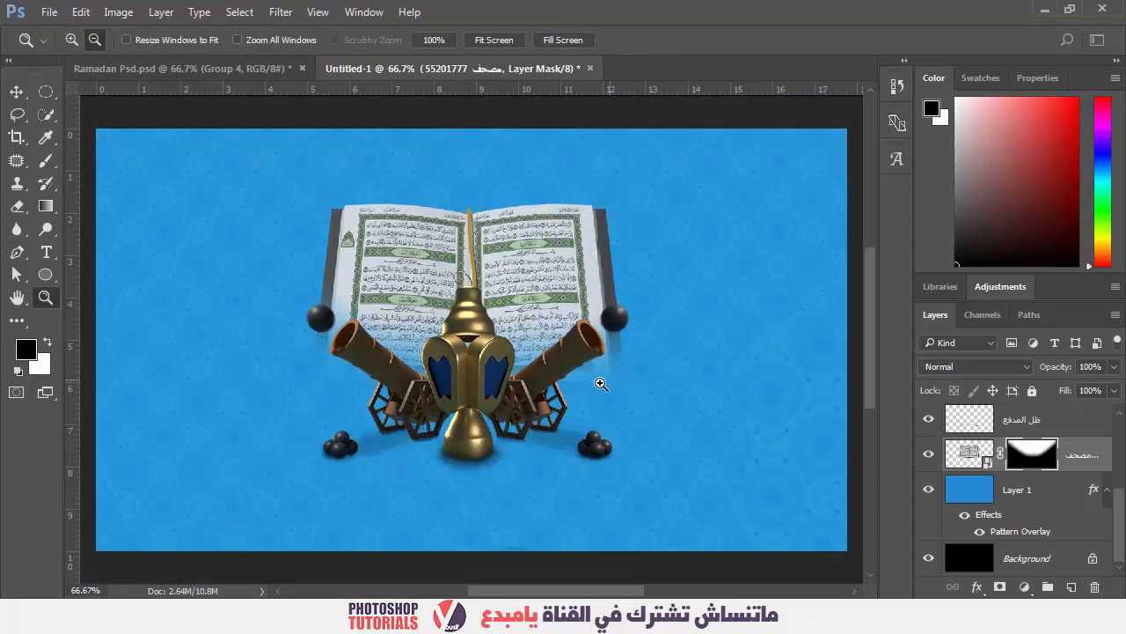
left_click(463, 351)
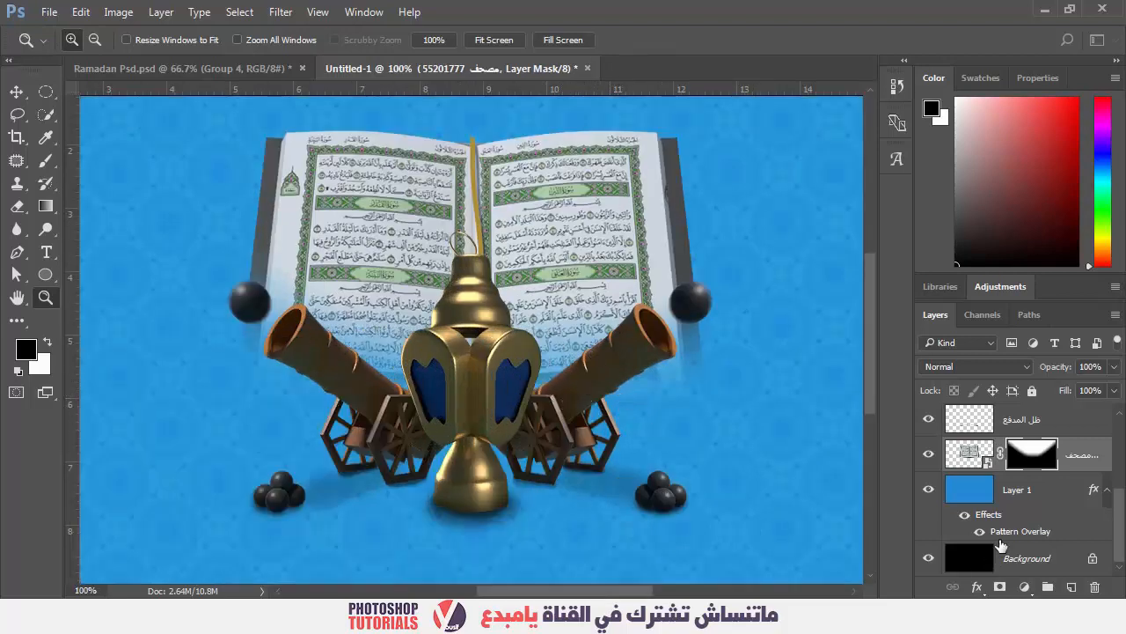
Step: Add a layer clipped to the Quran and paint soft shading behind the lantern and cannons with a 175–200 px black brush at 22% opacity
left_click(1072, 586)
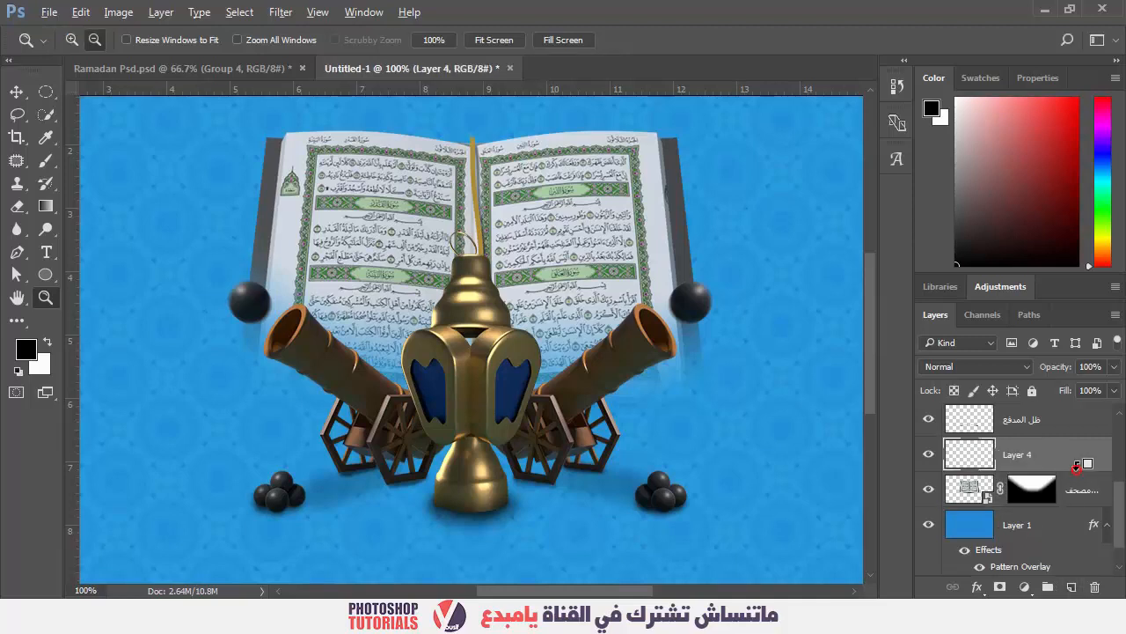
left_click(1074, 472, "alt")
key("b")
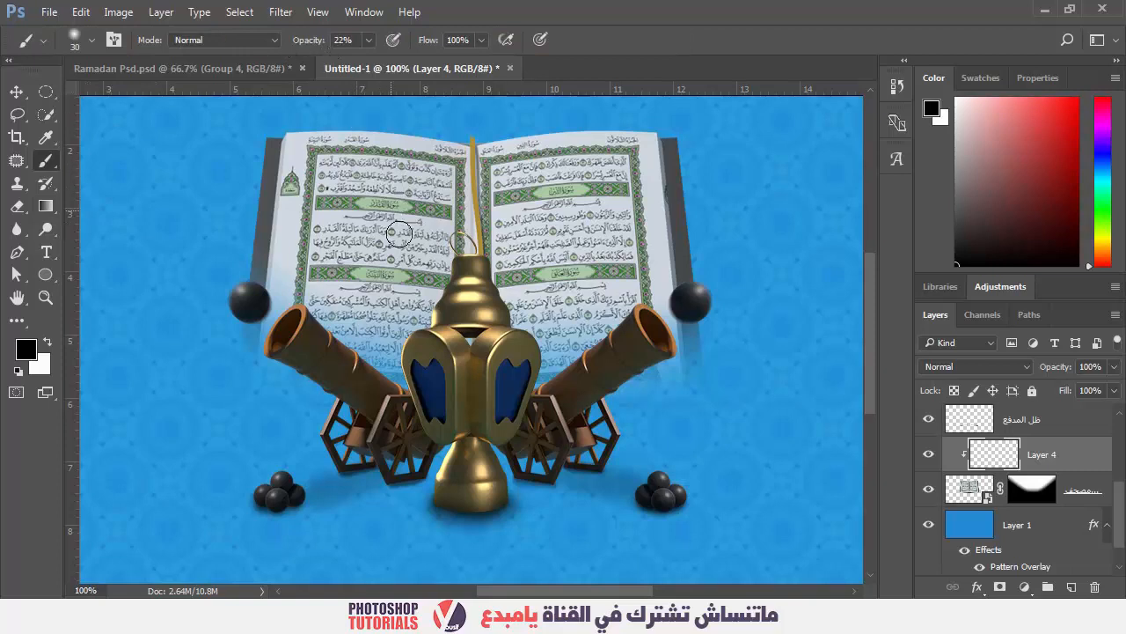
key("bracketright")
key("bracketright")
key("bracketright")
key("bracketright")
key("bracketright")
key("bracketright")
key("bracketright")
key("bracketright")
key("bracketright")
left_click(471, 362)
left_click(354, 384)
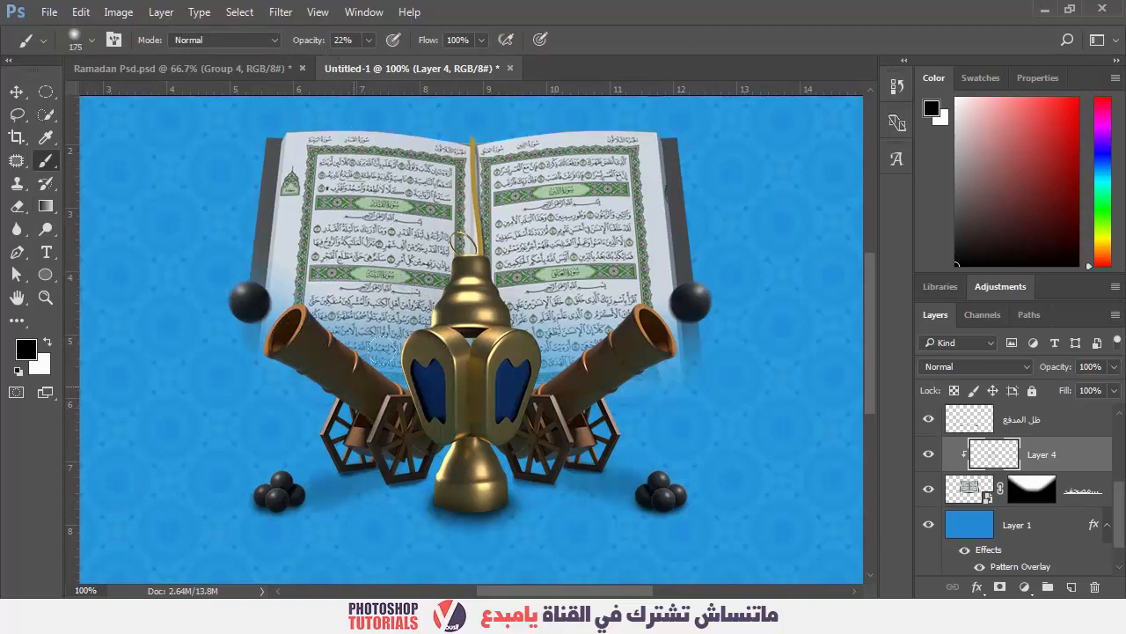
left_click(639, 380)
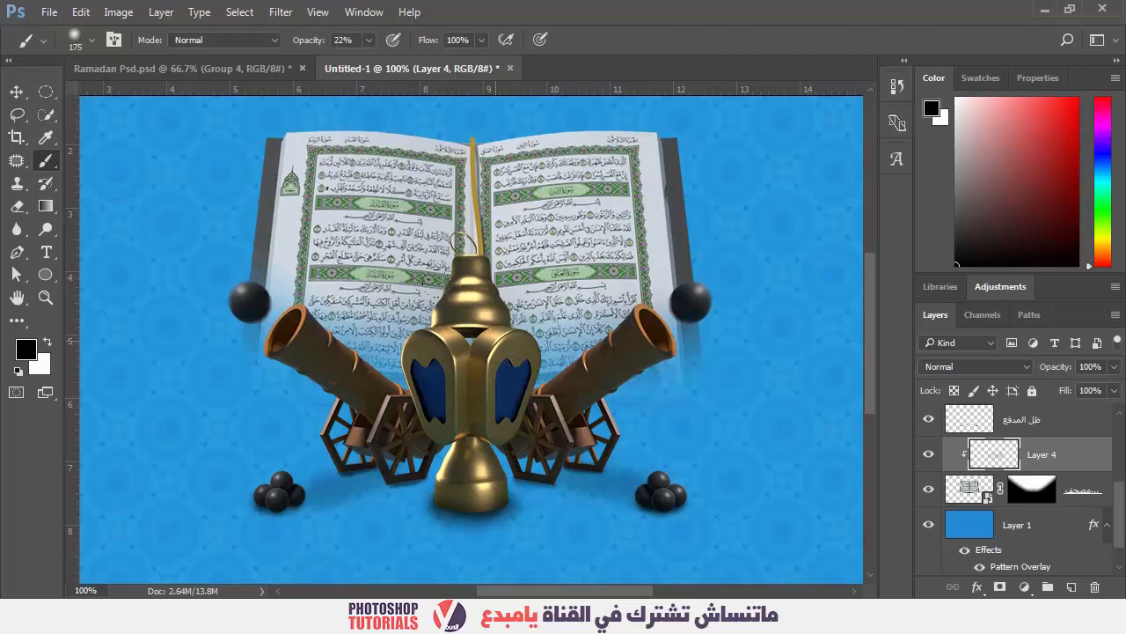
left_click(468, 359)
left_click(469, 359)
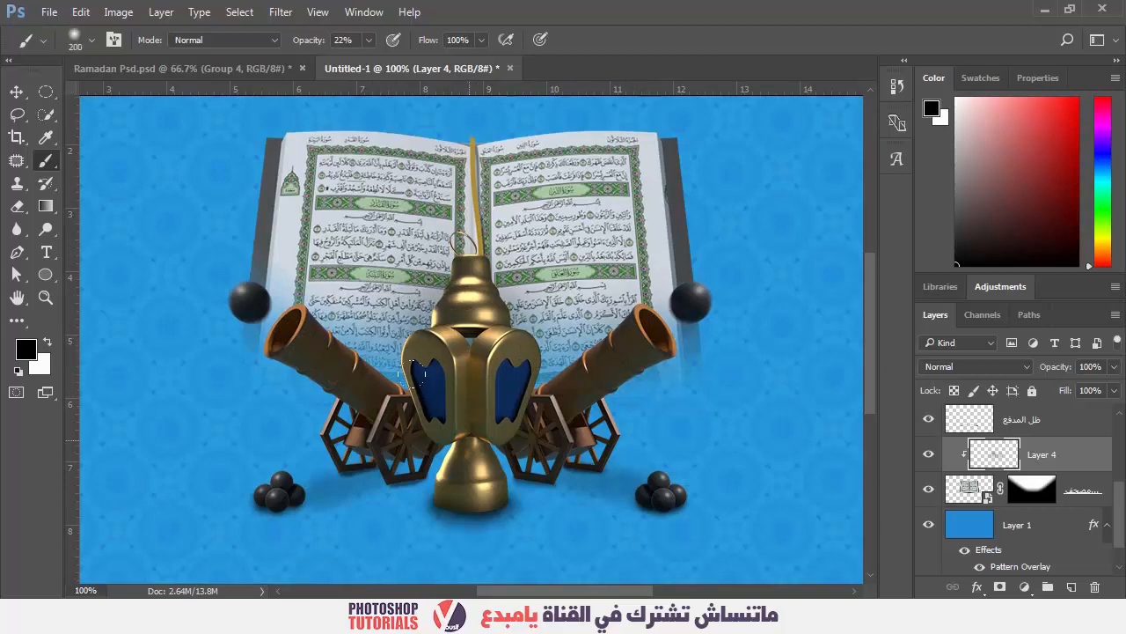
Step: Examine the Quran's fade and shading across the whole design at reduced zoom
key("z")
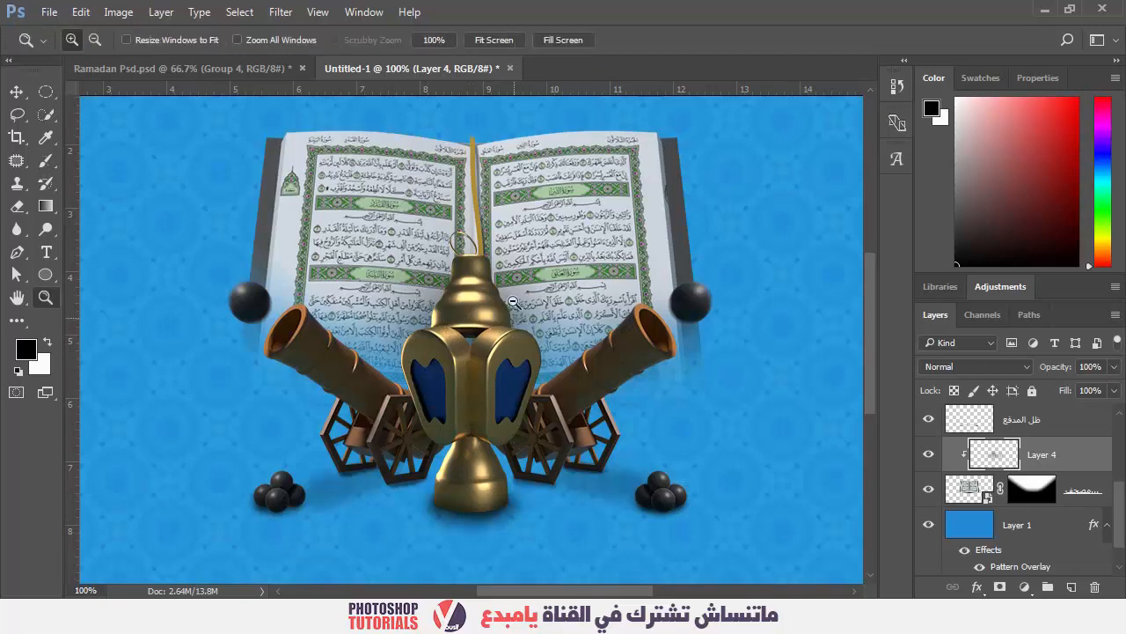
left_click(519, 310, "alt")
left_click(519, 309, "alt")
left_click(525, 322, "alt")
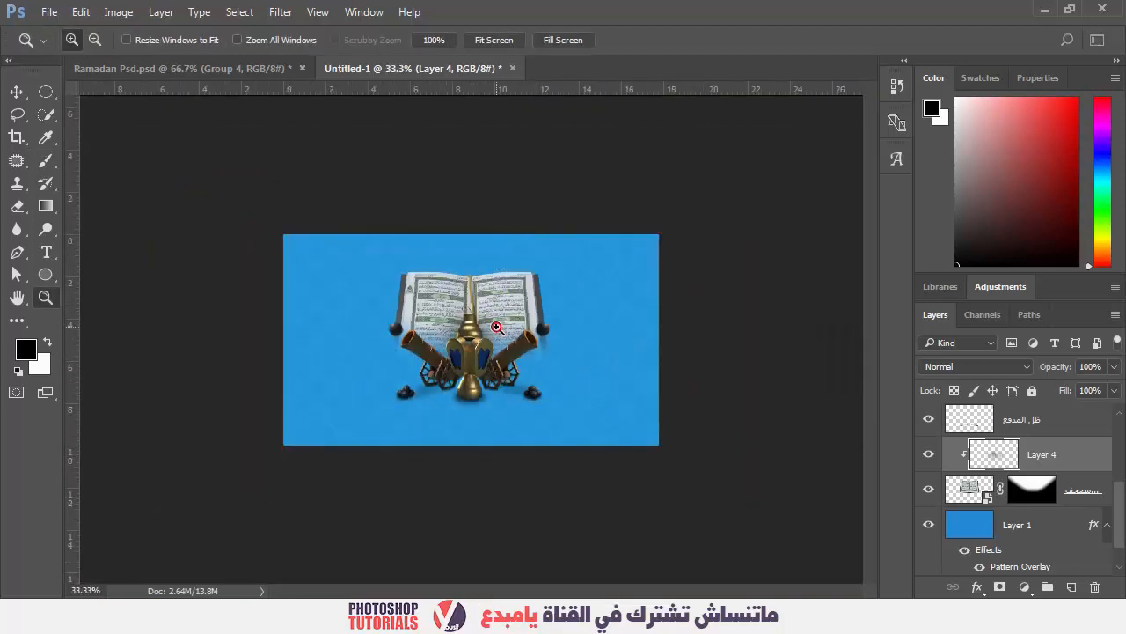
left_click(496, 328)
left_click(496, 327)
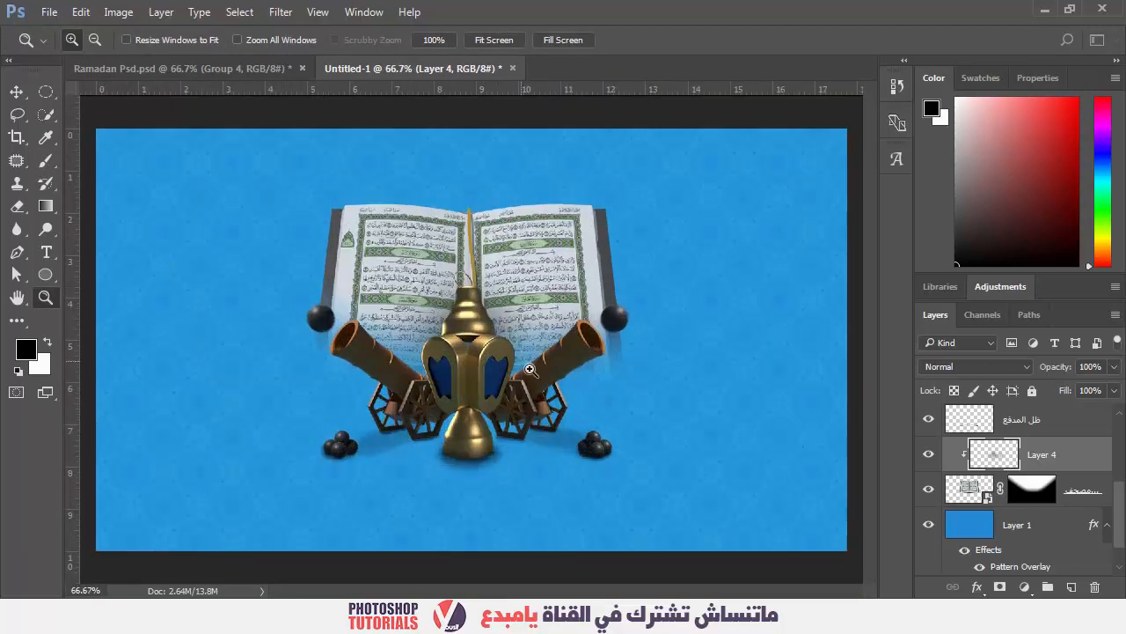
key("b")
key("z")
Step: Select the blue patterned background layer and enlarge the space for the layer list
scroll(1028, 507, "down", 1)
left_click(1029, 500)
scroll(1031, 510, "up", 5)
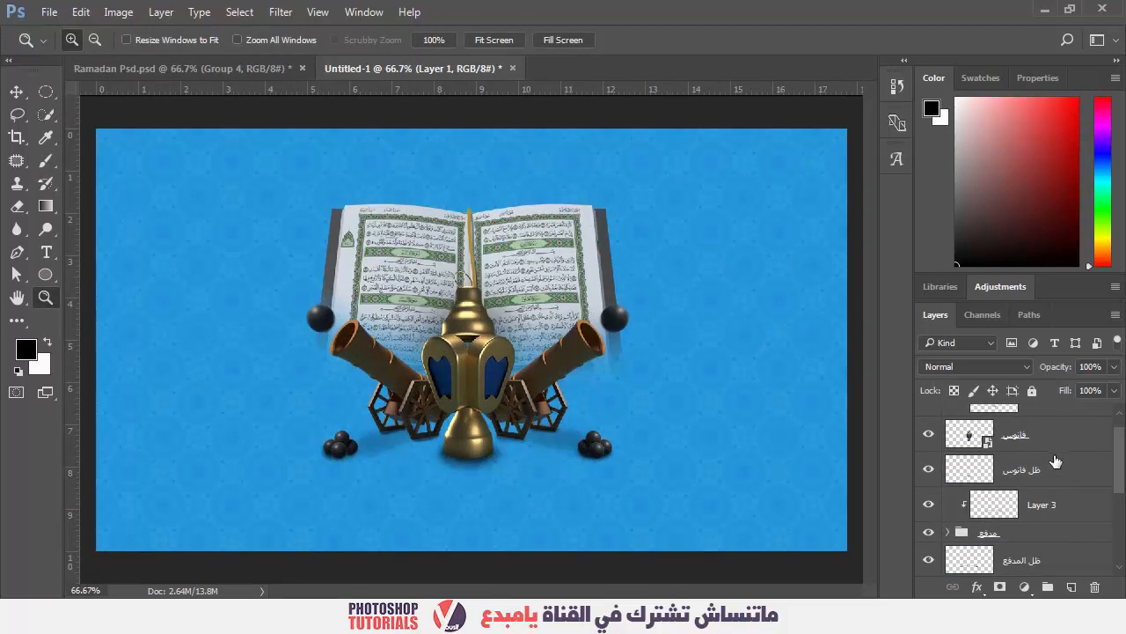
scroll(1055, 462, "up", 1)
left_click_drag(1071, 302, 1071, 222)
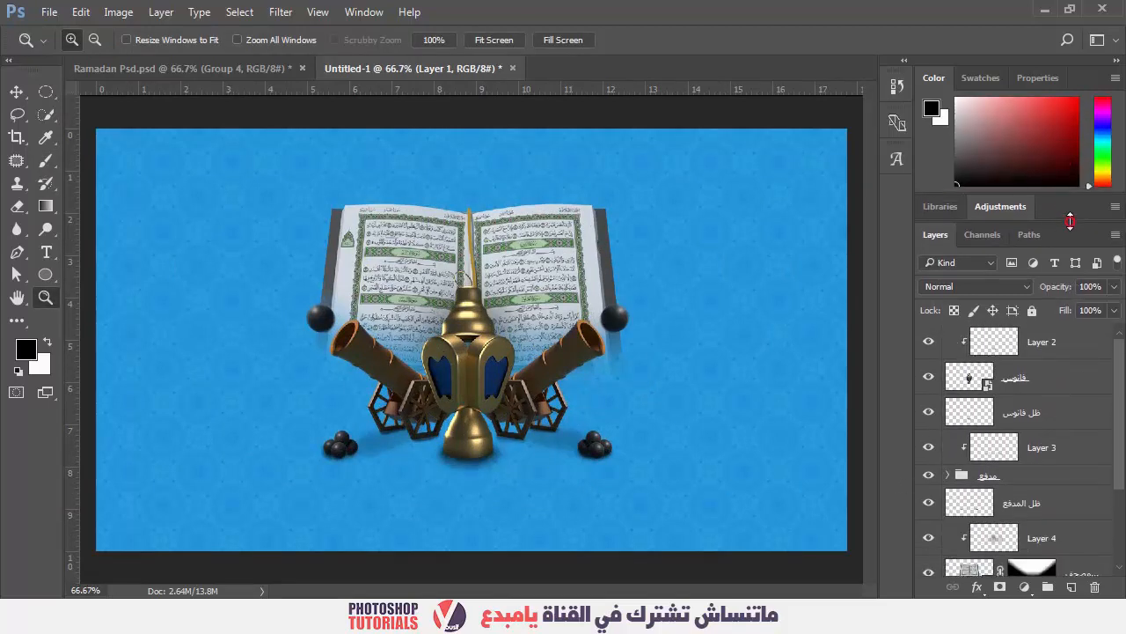
scroll(1055, 423, "down", 3)
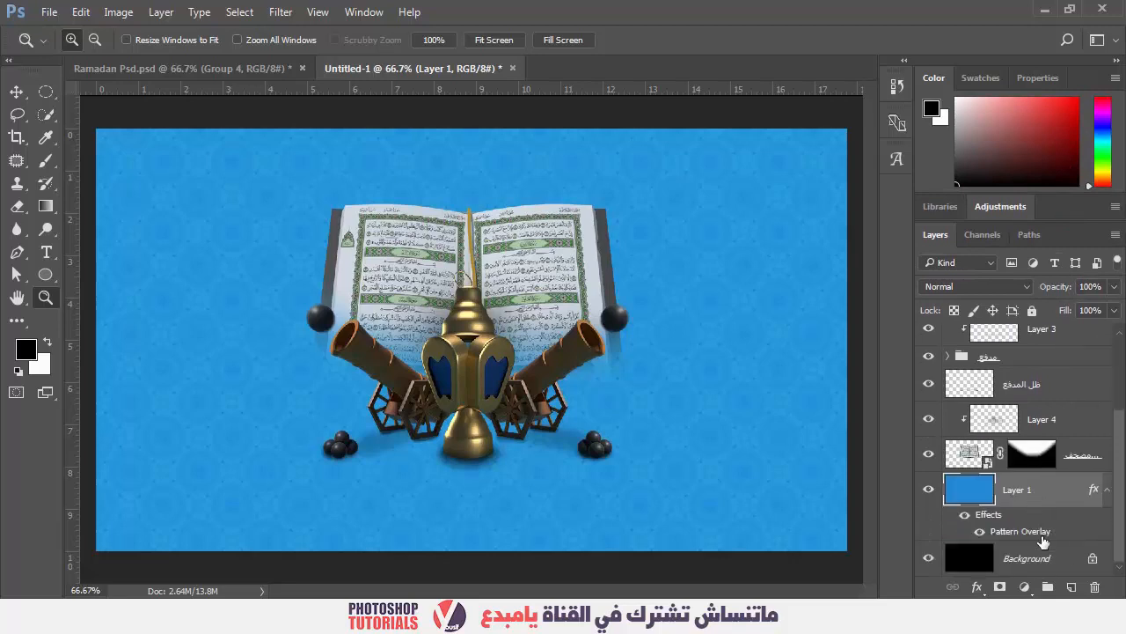
Step: Toggle the blue patterned background off and on, and add a new empty layer directly above it
left_click(930, 491)
left_click(929, 491)
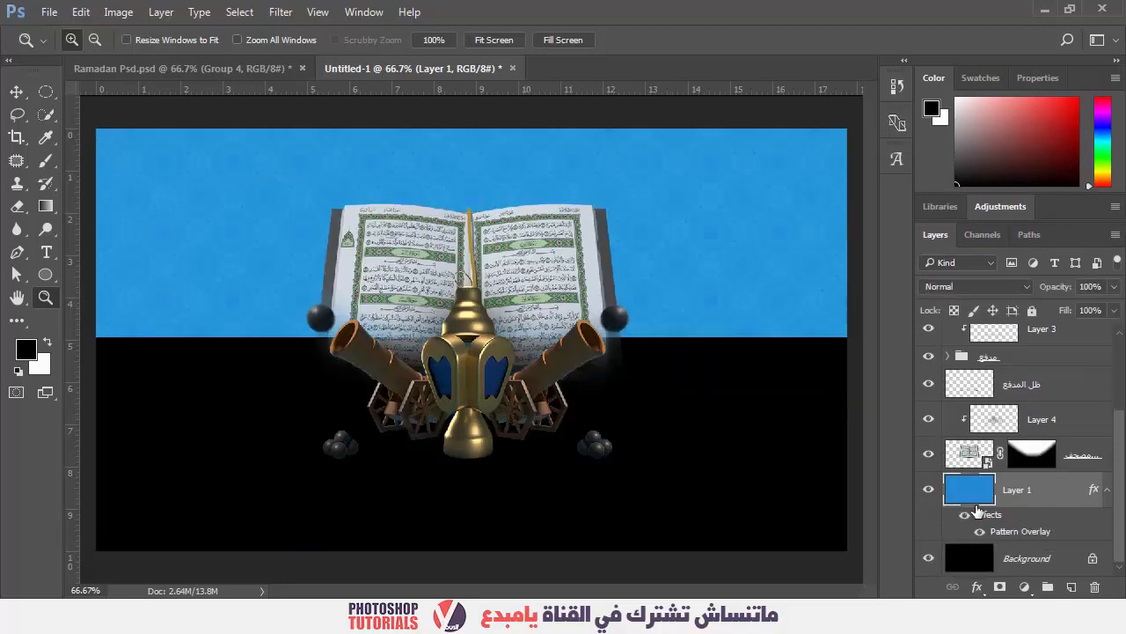
left_click(1072, 587)
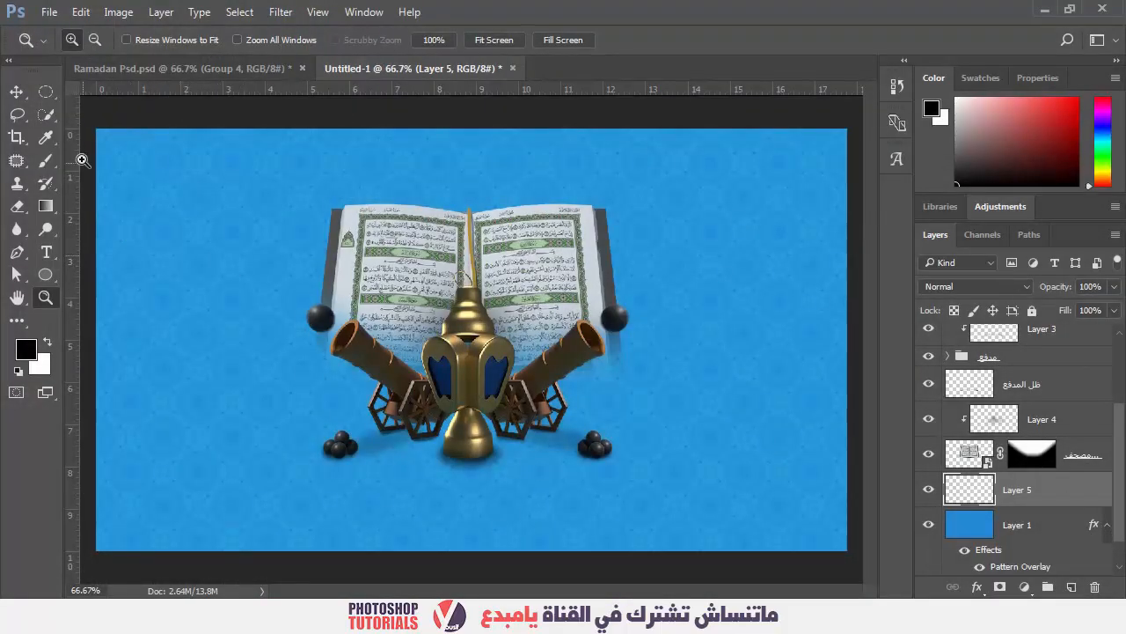
left_click_drag(55, 164, 105, 194)
key("ctrl+minus")
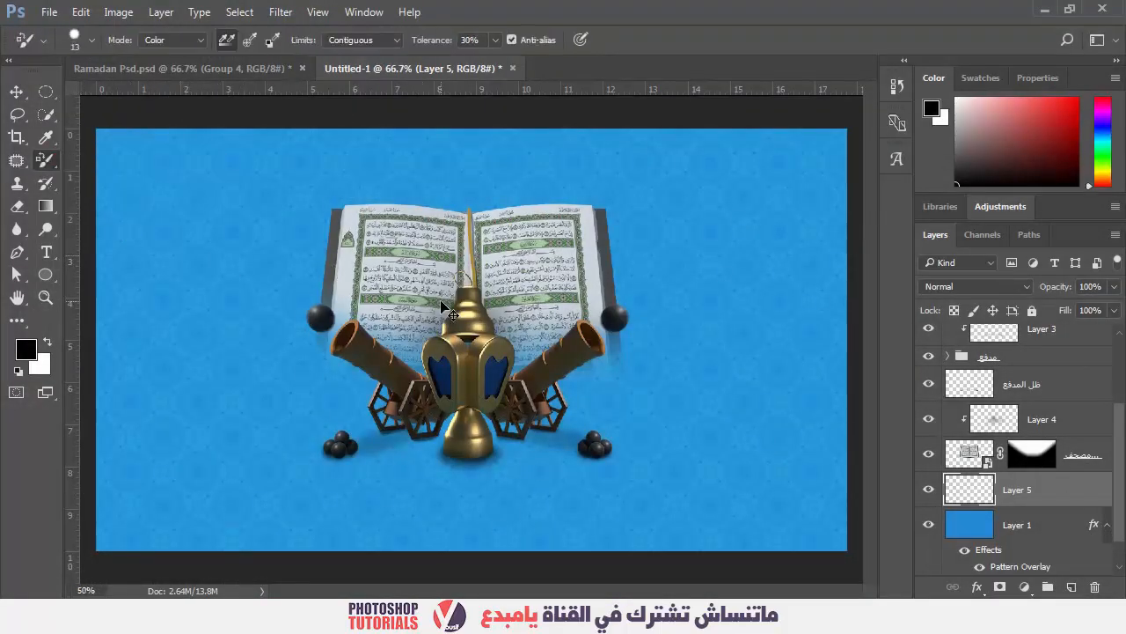
key("bracketright")
key("bracketright")
key("bracketright")
key("bracketright")
key("bracketright")
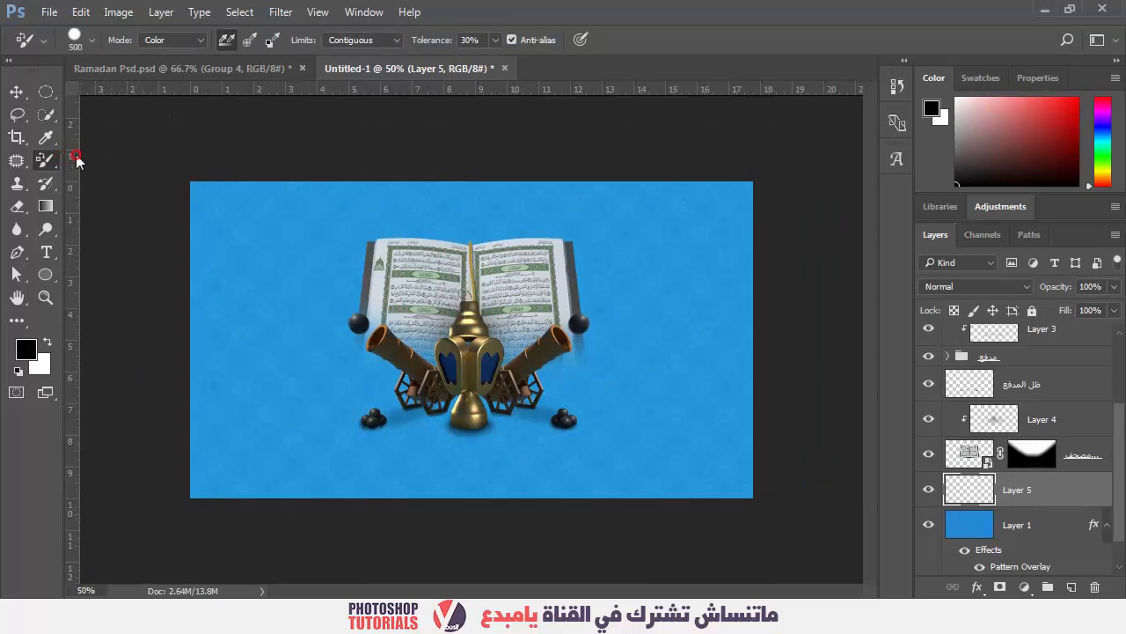
Step: Paint a dark vignette around the background's edges on the new layer with a soft 500–600 px black brush at 22% opacity
left_click_drag(44, 160, 135, 161)
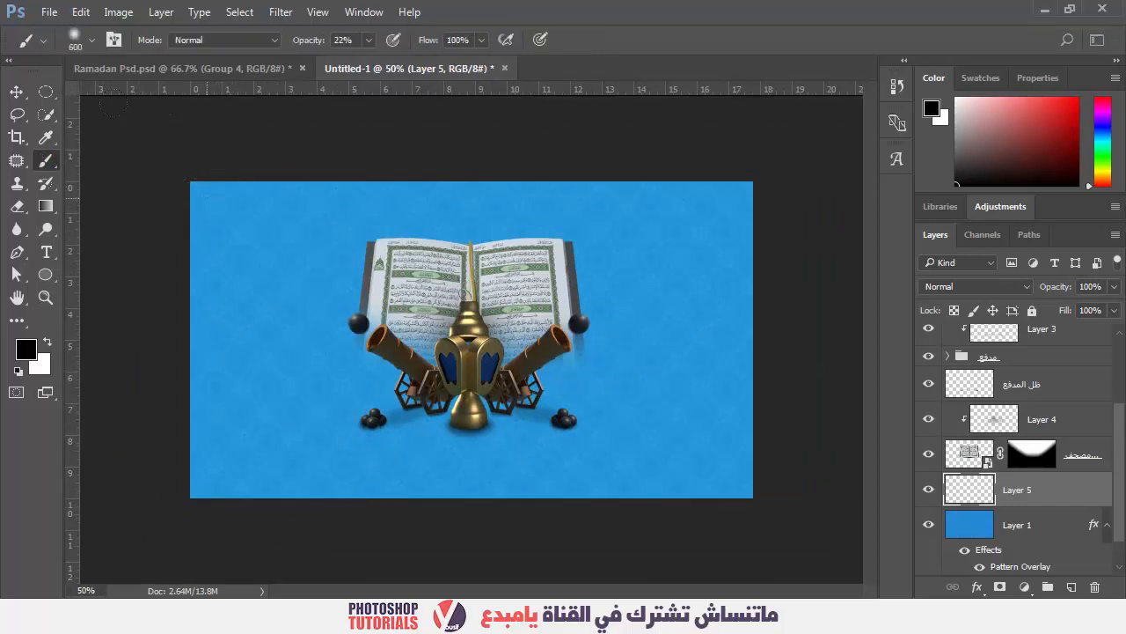
mouse_move(176, 211)
left_mouse_down()
mouse_move(181, 455)
mouse_move(304, 535)
mouse_move(522, 572)
mouse_move(725, 531)
mouse_move(815, 293)
mouse_move(639, 103)
mouse_move(296, 109)
mouse_move(88, 55)
left_mouse_up()
mouse_move(163, 193)
left_mouse_down()
mouse_move(158, 411)
mouse_move(189, 500)
mouse_move(284, 549)
mouse_move(593, 555)
mouse_move(667, 541)
mouse_move(742, 498)
mouse_move(795, 364)
mouse_move(784, 240)
mouse_move(699, 147)
mouse_move(551, 117)
mouse_move(310, 124)
mouse_move(187, 180)
mouse_move(132, 312)
left_mouse_up()
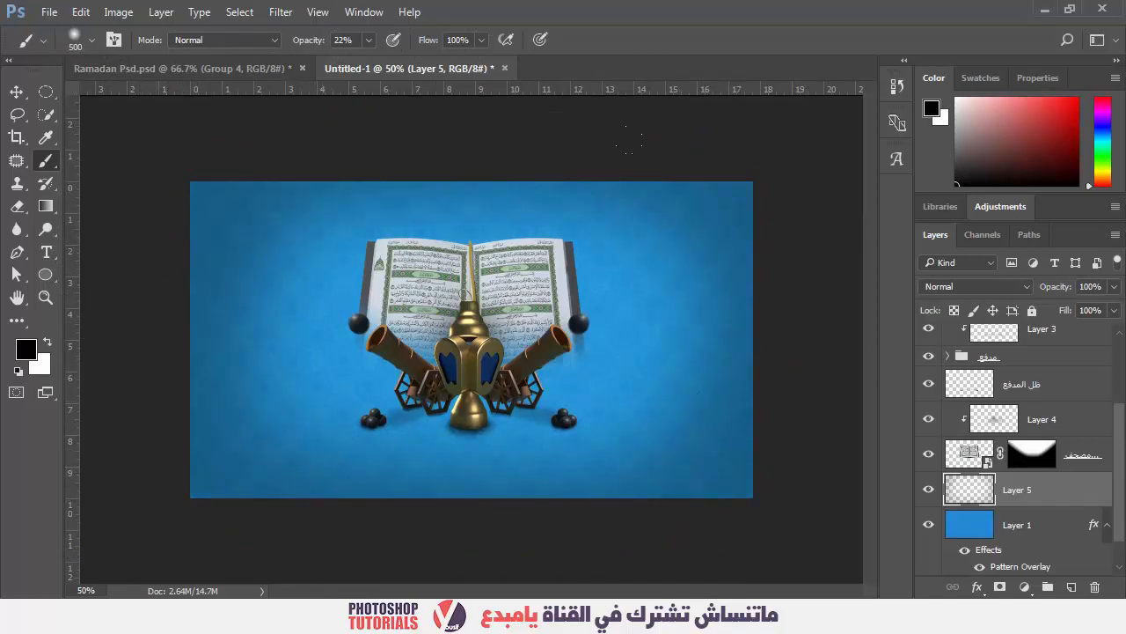
Step: Set the vignette layer's blend mode to Overlay, then duplicate the layer and set the copy's blend mode to Normal
left_click(1005, 284)
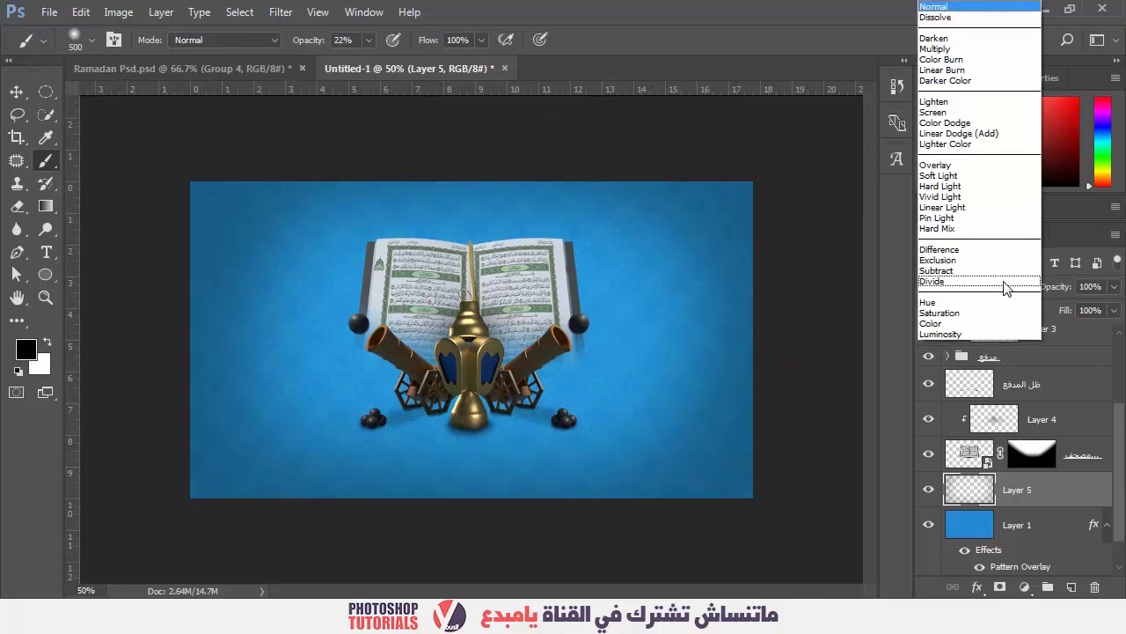
left_click(966, 168)
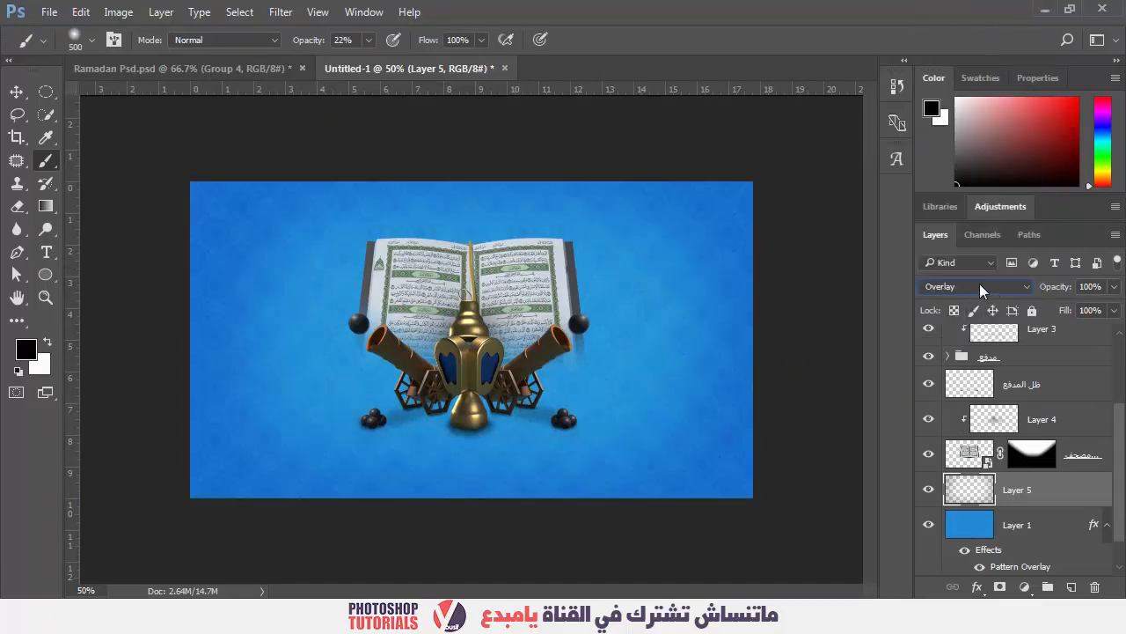
key("ctrl+j")
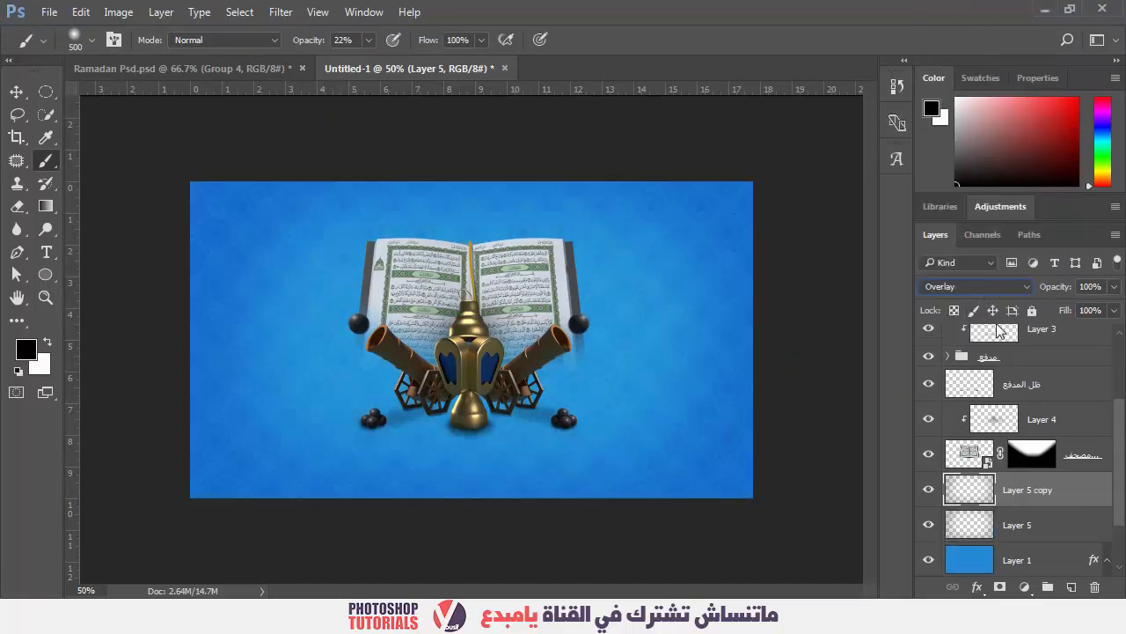
left_click(990, 288)
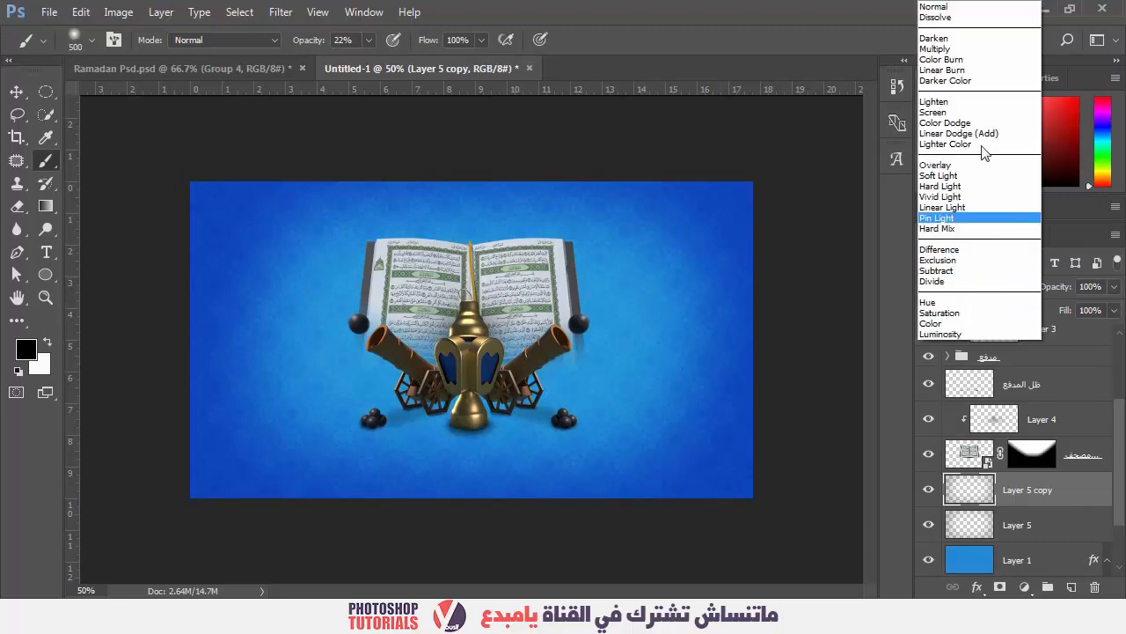
left_click(984, 7)
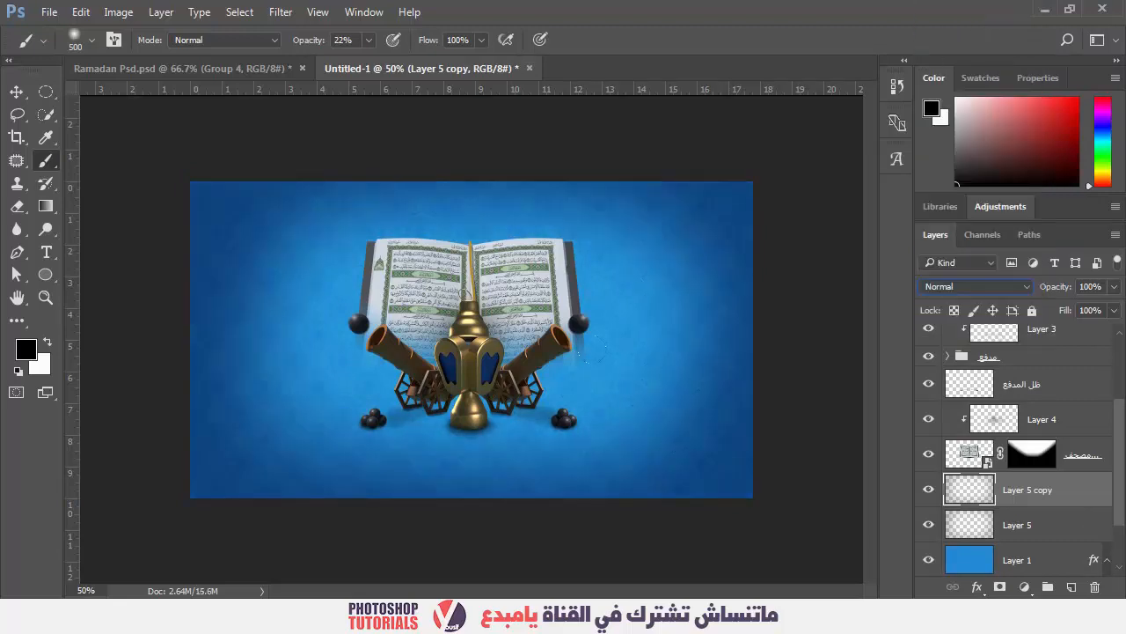
Step: On the vignette copy, darken the edges with black and brighten the centre with a soft 700 px white brush at 22% opacity
mouse_move(687, 275)
left_mouse_down()
mouse_move(432, 184)
mouse_move(264, 198)
left_mouse_up()
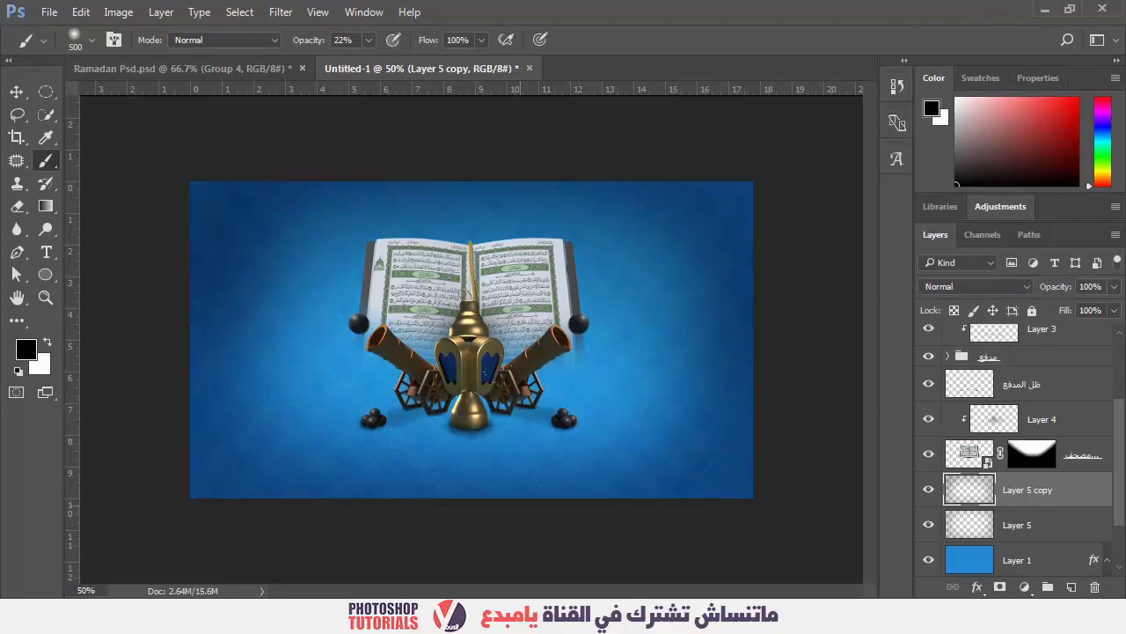
key("x")
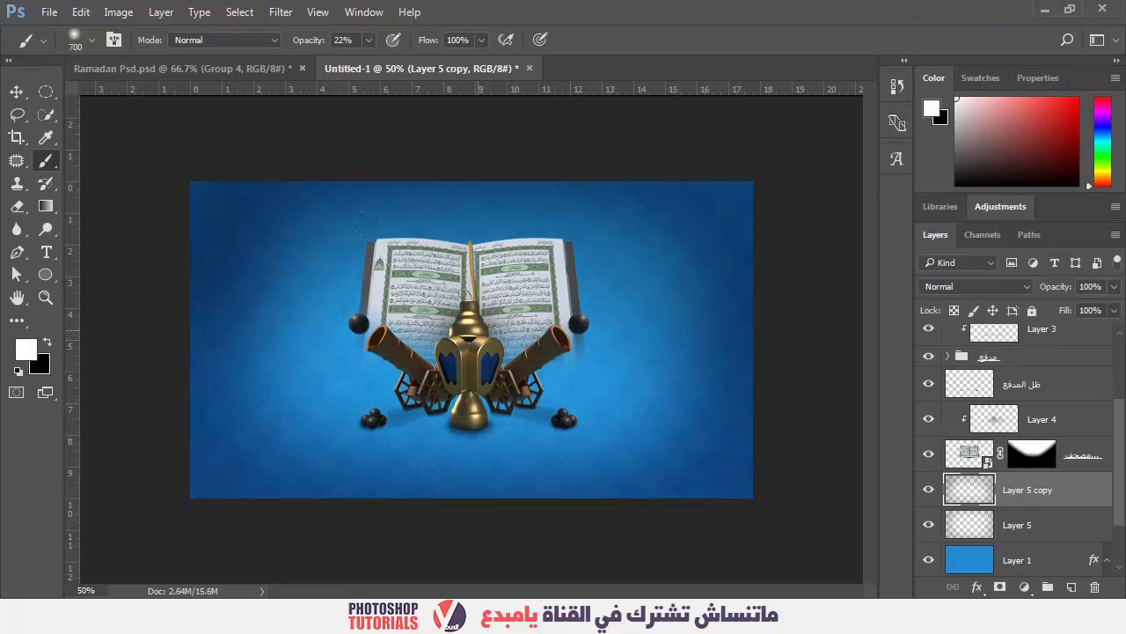
left_click(470, 335)
left_click(470, 334)
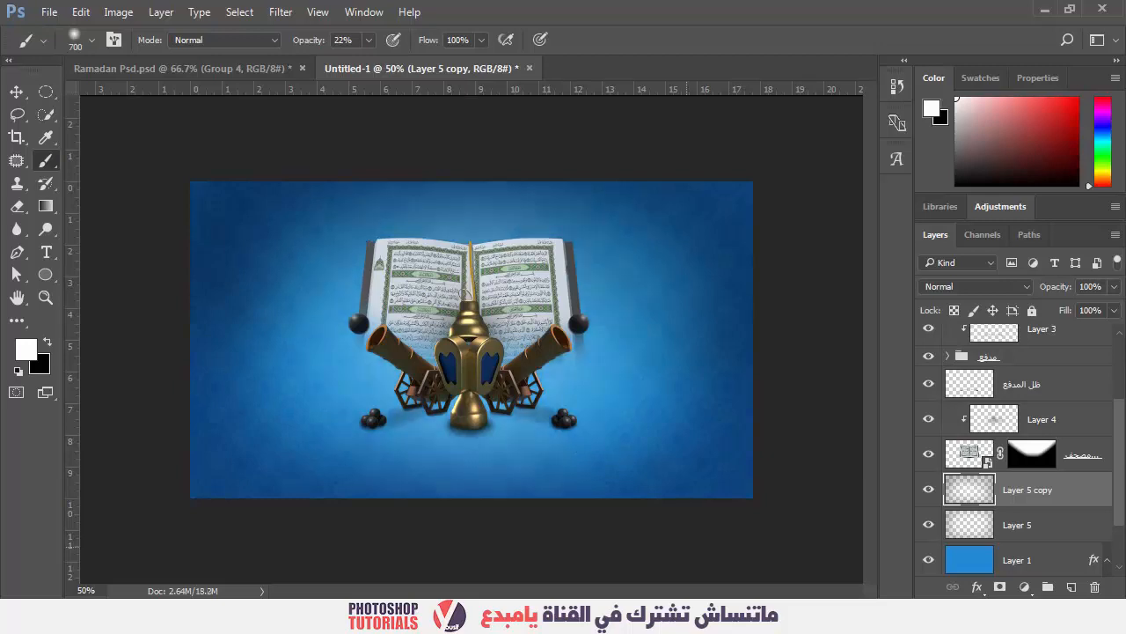
Step: Strengthen the white glow behind the Quran and lantern on both vignette layers with the soft 700 px white brush at 22% opacity
left_click(1013, 524)
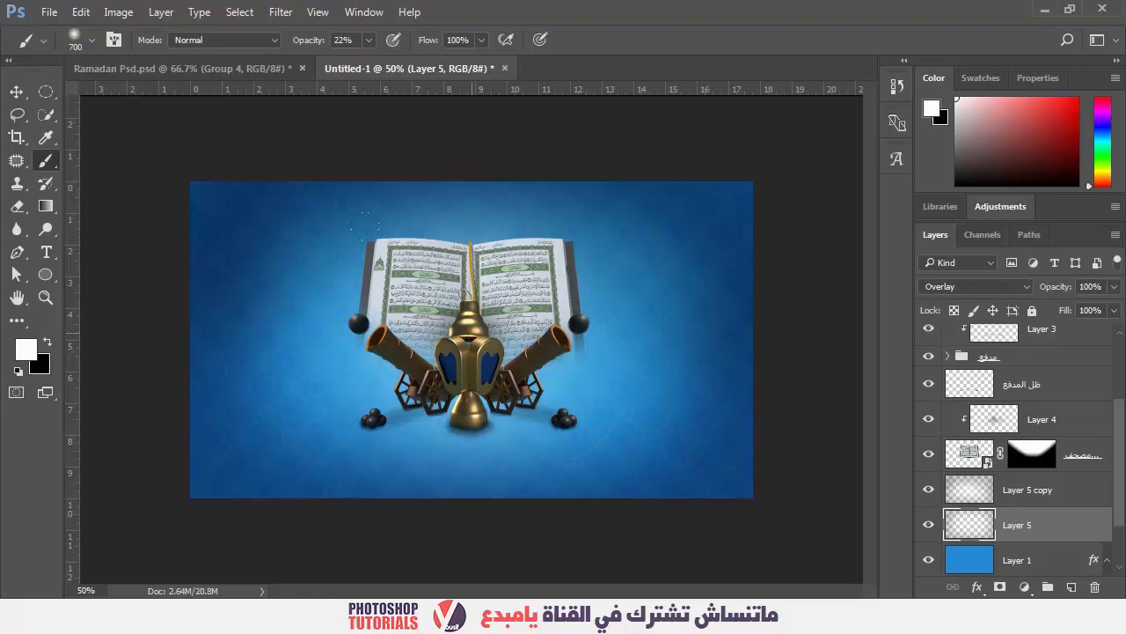
key("z")
left_click(471, 333)
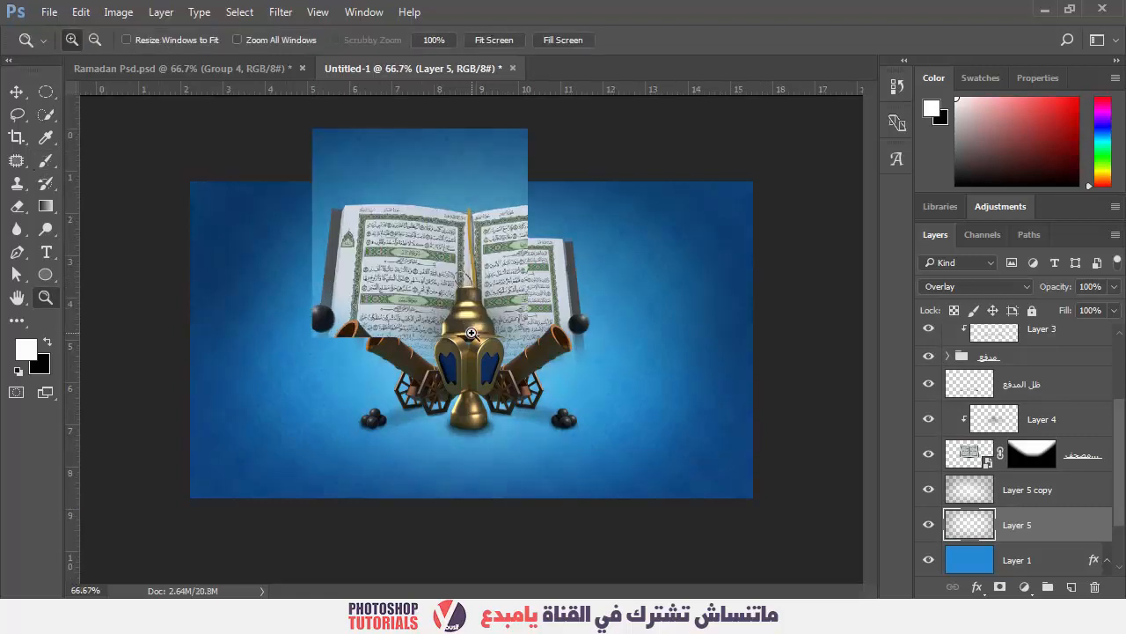
left_click(471, 333)
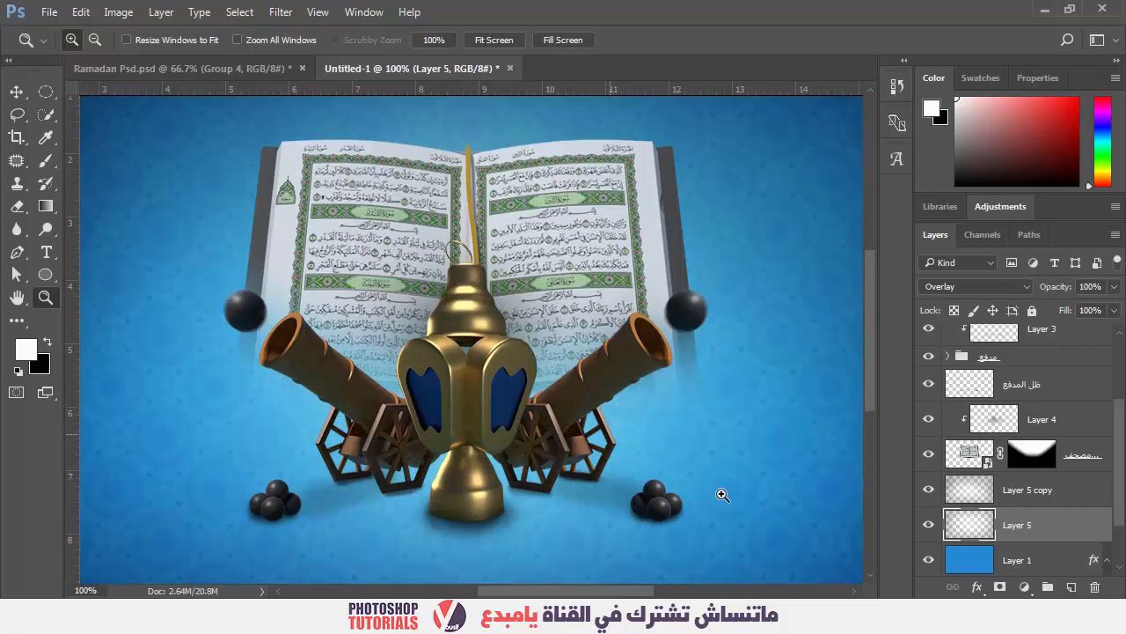
left_click(998, 493)
key("b")
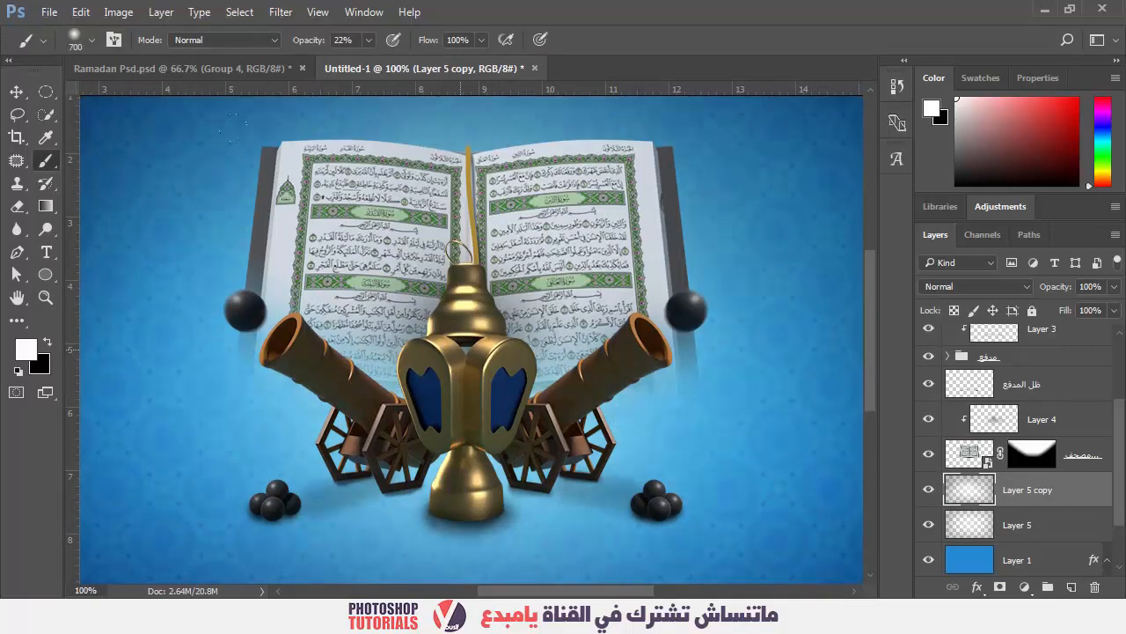
key("ctrl+minus")
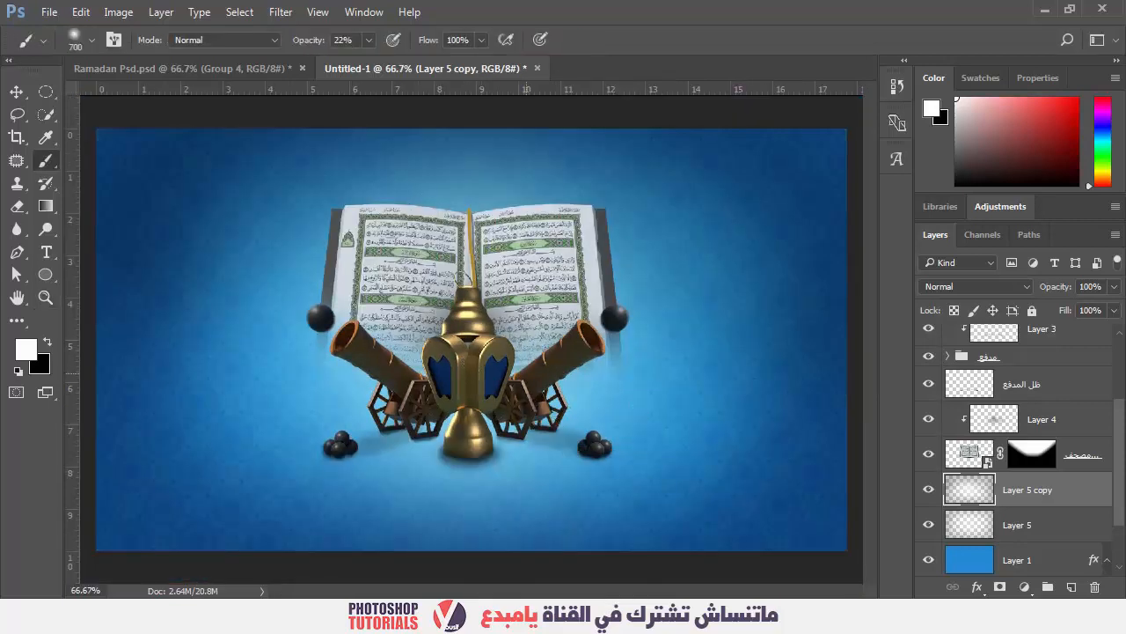
Step: Paint a faint white haze behind the lantern on its shadow layer with a soft 400 px brush at 22% opacity, undoing overly strong dabs
scroll(992, 469, "up", 3)
left_click(1034, 409)
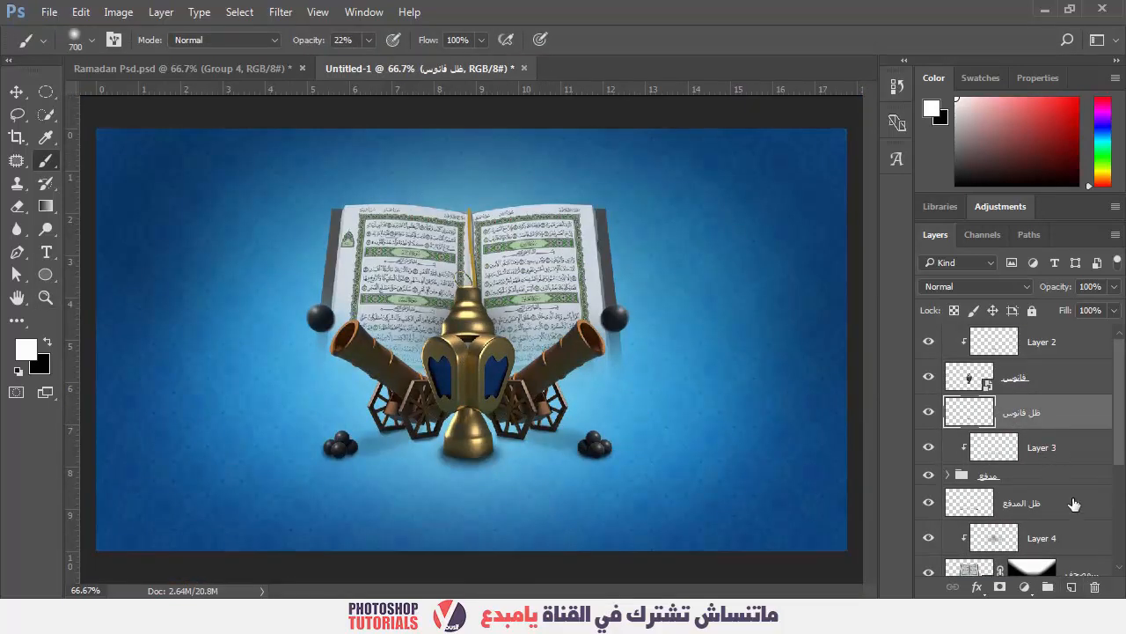
left_click(1060, 450)
left_click(1042, 419)
left_click(468, 370)
left_click(469, 370)
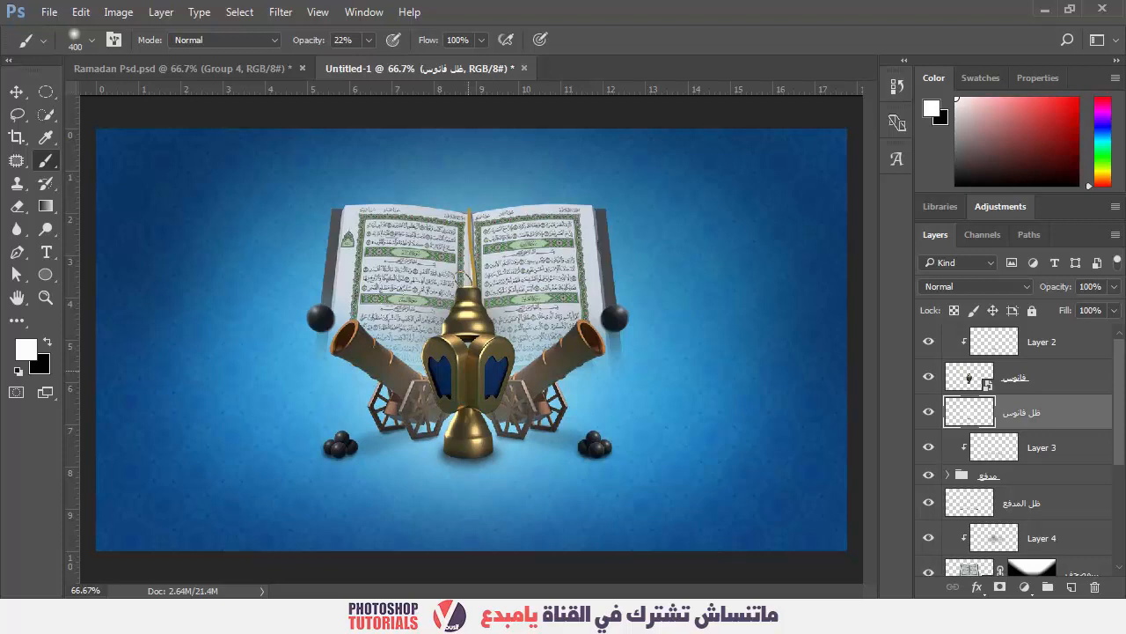
key("ctrl+alt+z")
key("ctrl+alt+z")
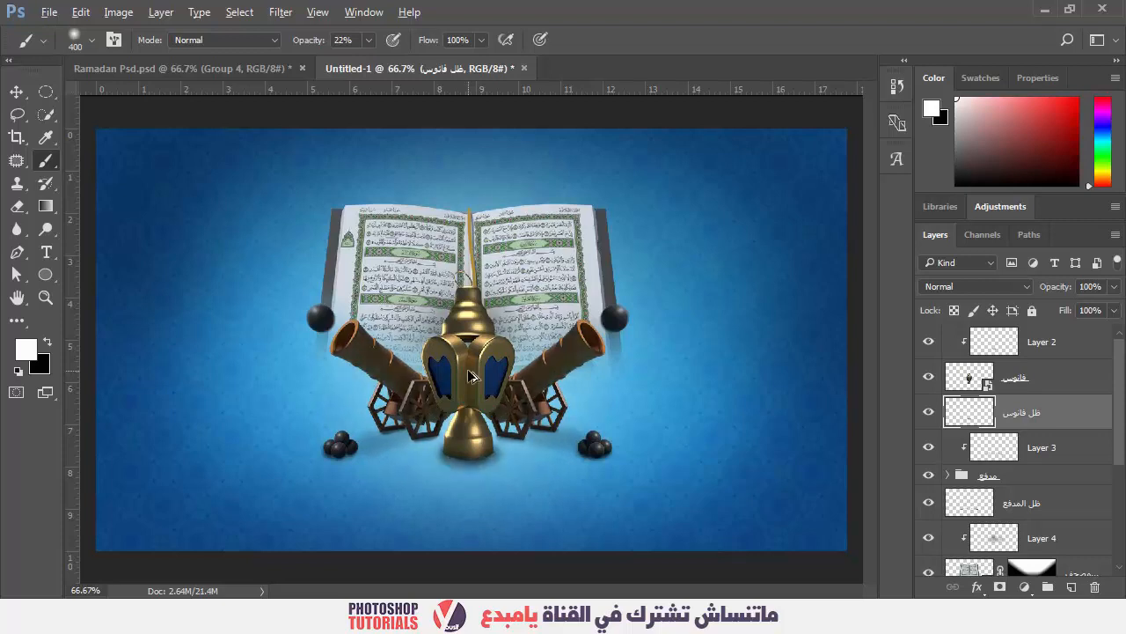
key("z")
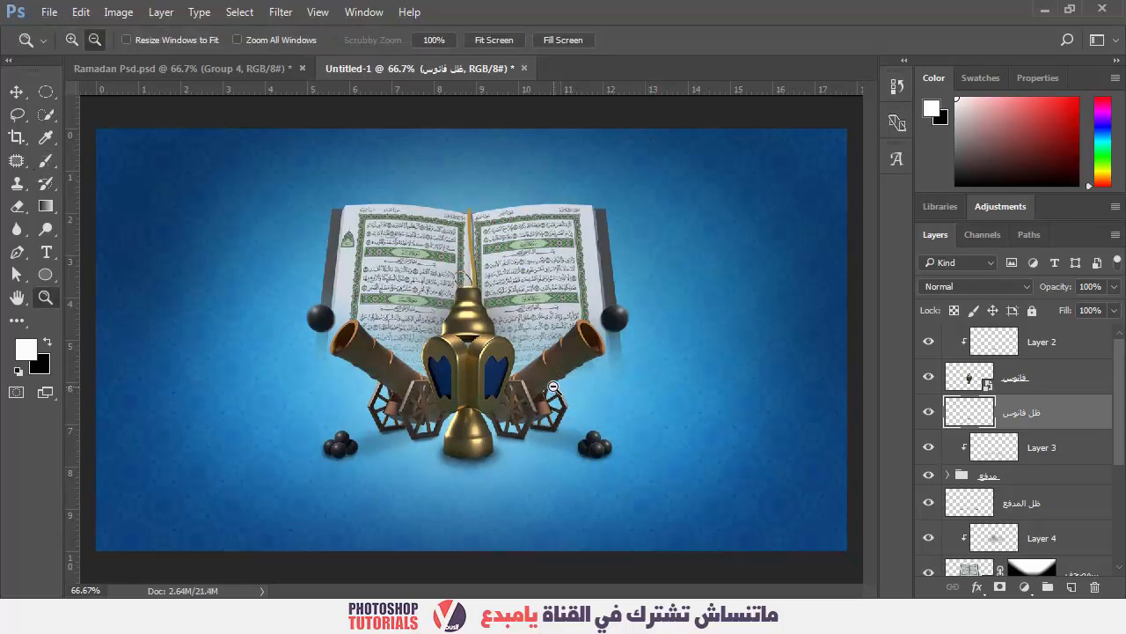
left_click(554, 387, "alt")
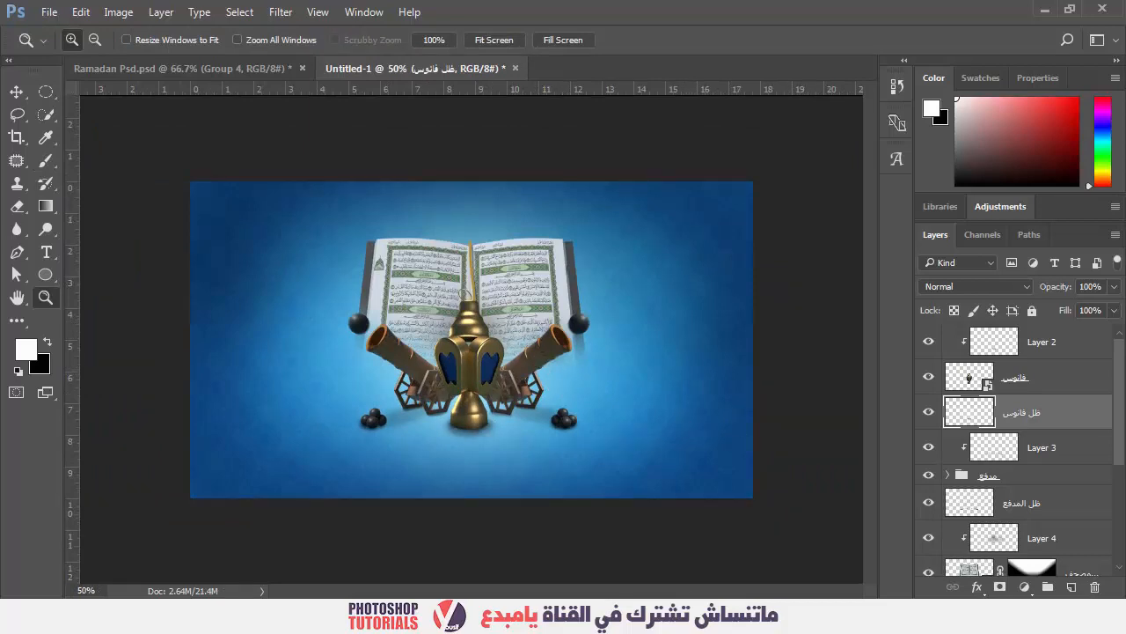
Step: Add a Color Lookup adjustment layer above all other layers and load the Fuji ETERNA 250D Fuji 3510 3D LUT
left_click(1025, 587)
left_click(1013, 489)
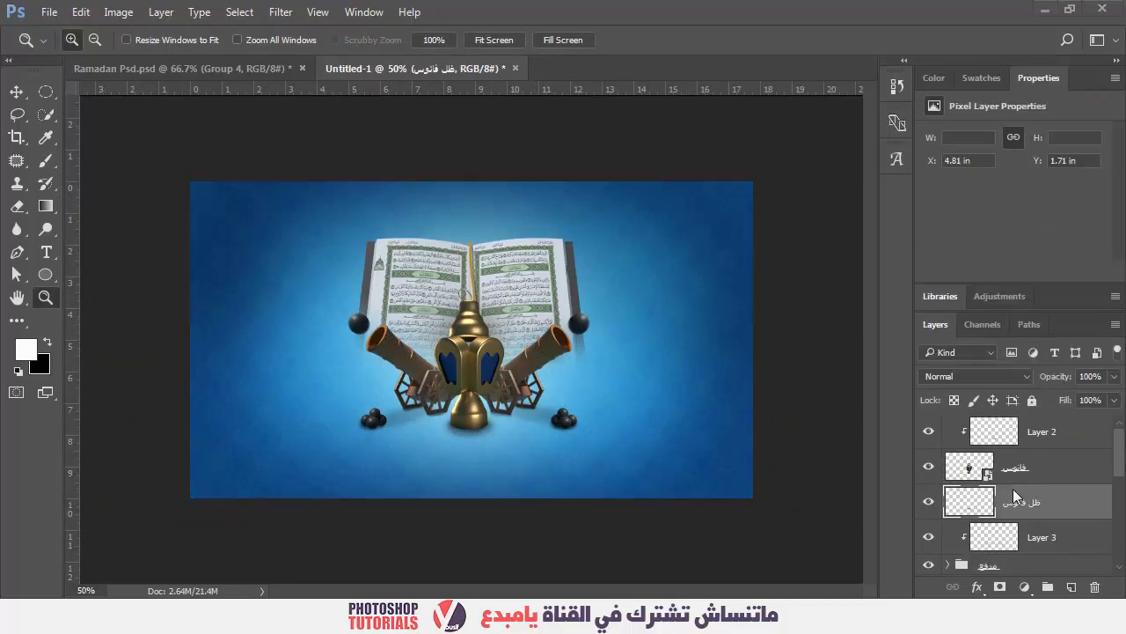
left_click(1052, 441)
left_click(1025, 587)
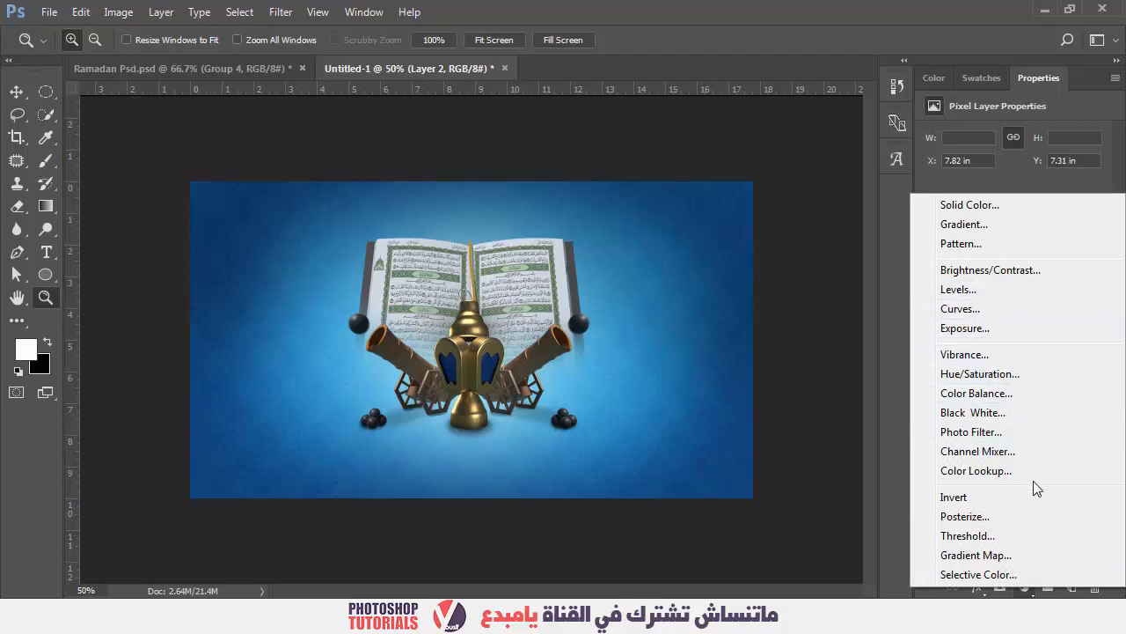
left_click(968, 471)
left_click(1065, 136)
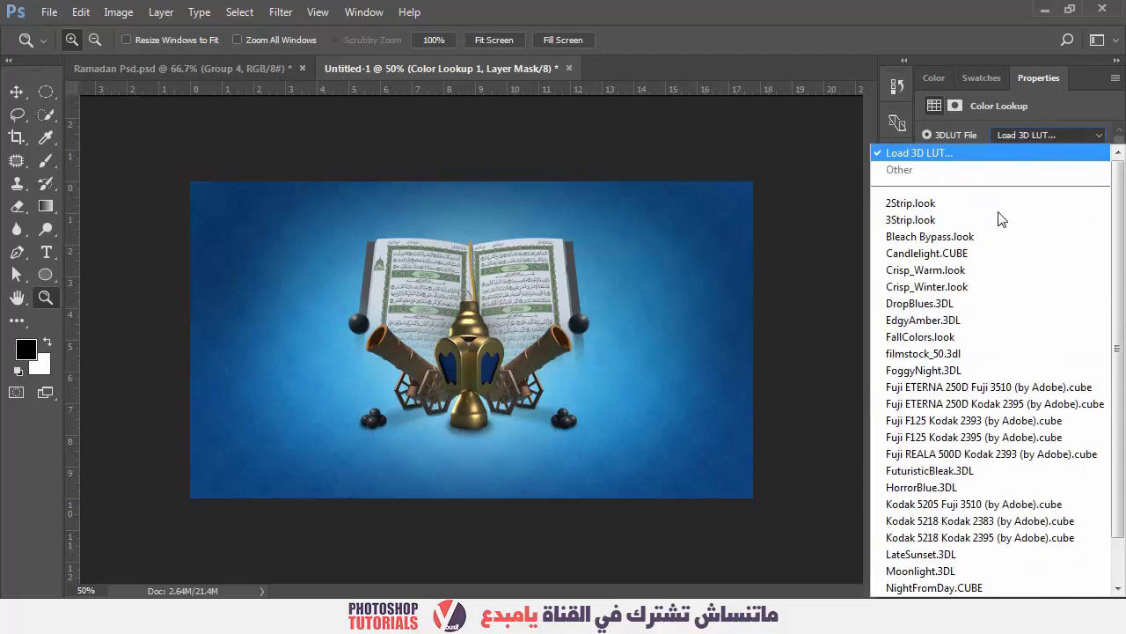
left_click(979, 387)
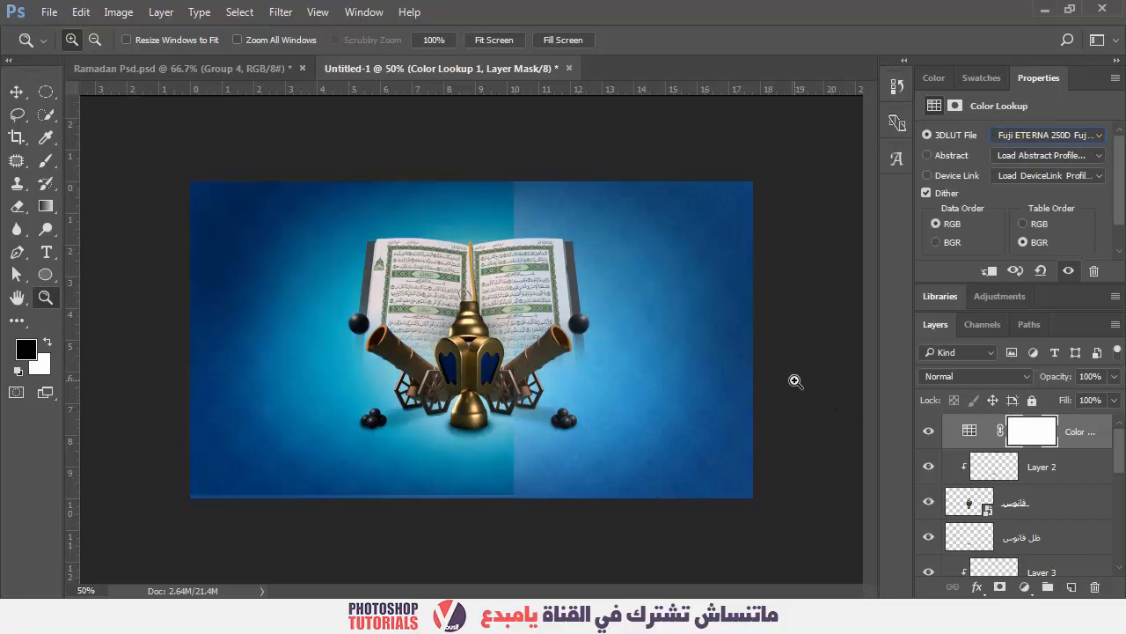
Step: Reduce the Fuji ETERNA color lookup layer's opacity to 75% and check the design enlarged
left_click(1047, 377)
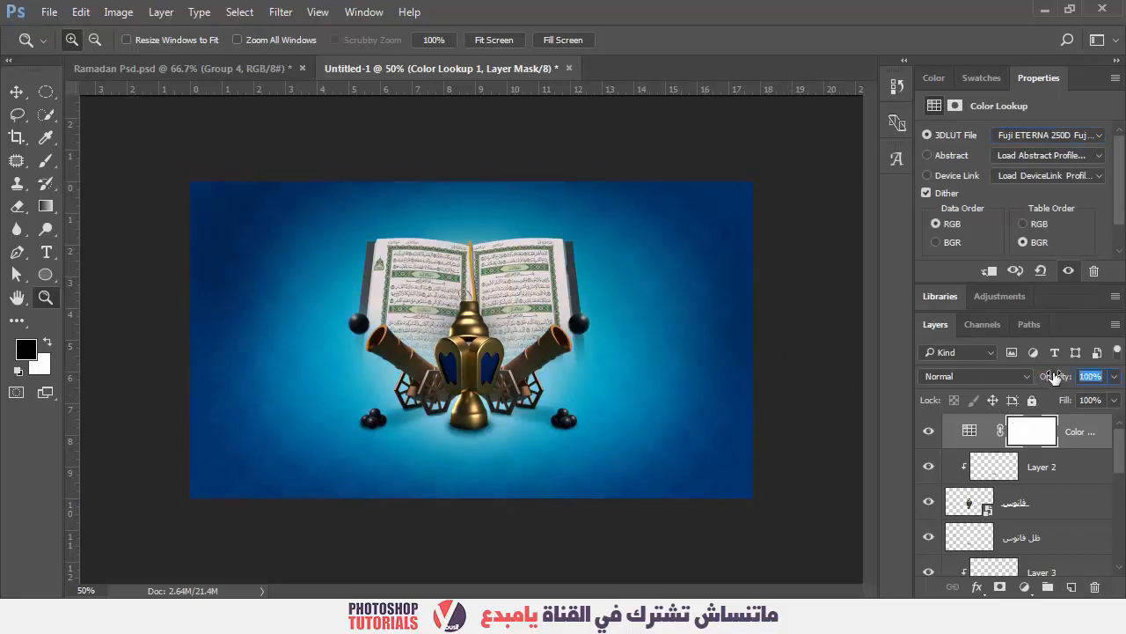
type("75")
key("Return")
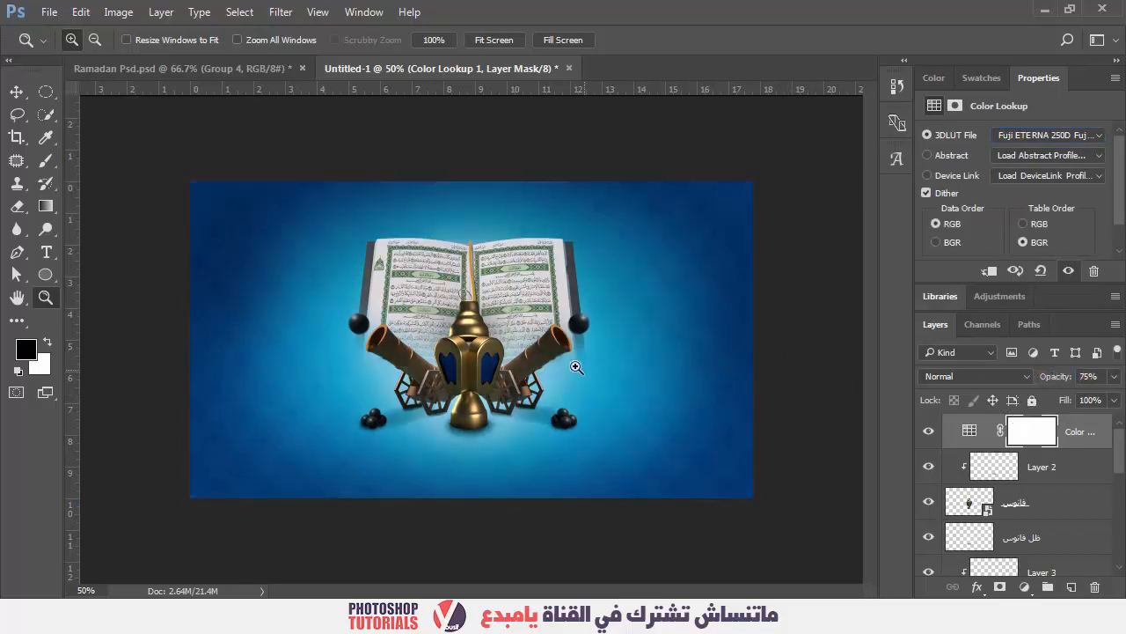
left_click(533, 355)
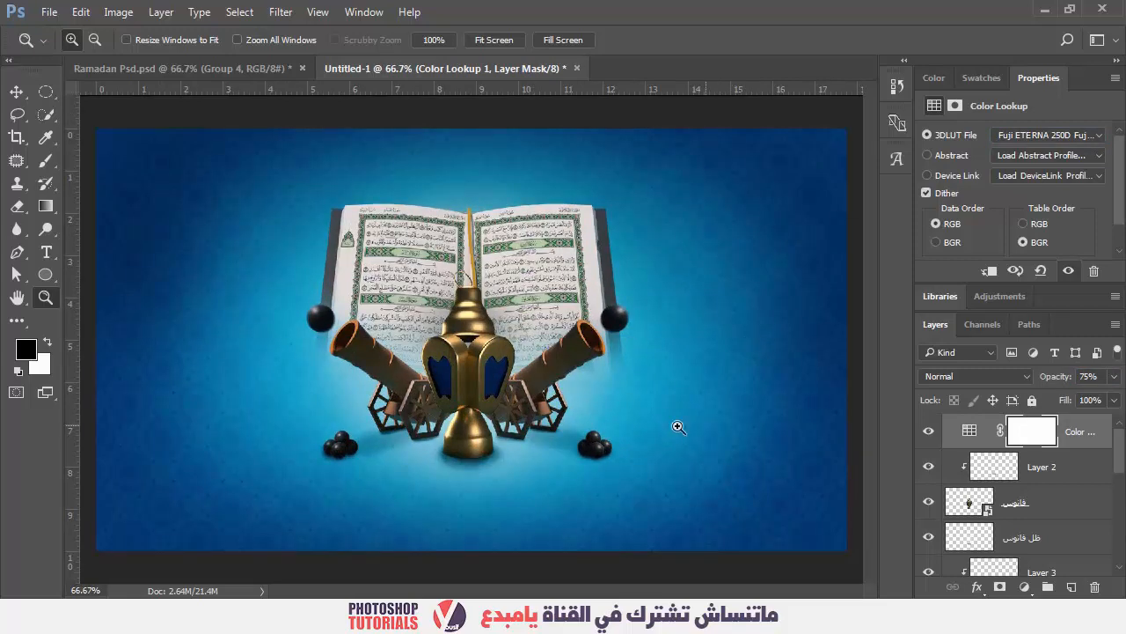
Step: Add a second Color Lookup adjustment layer directly above Layer 2 and load the filmstock_50.3dl LUT
left_click(1073, 464)
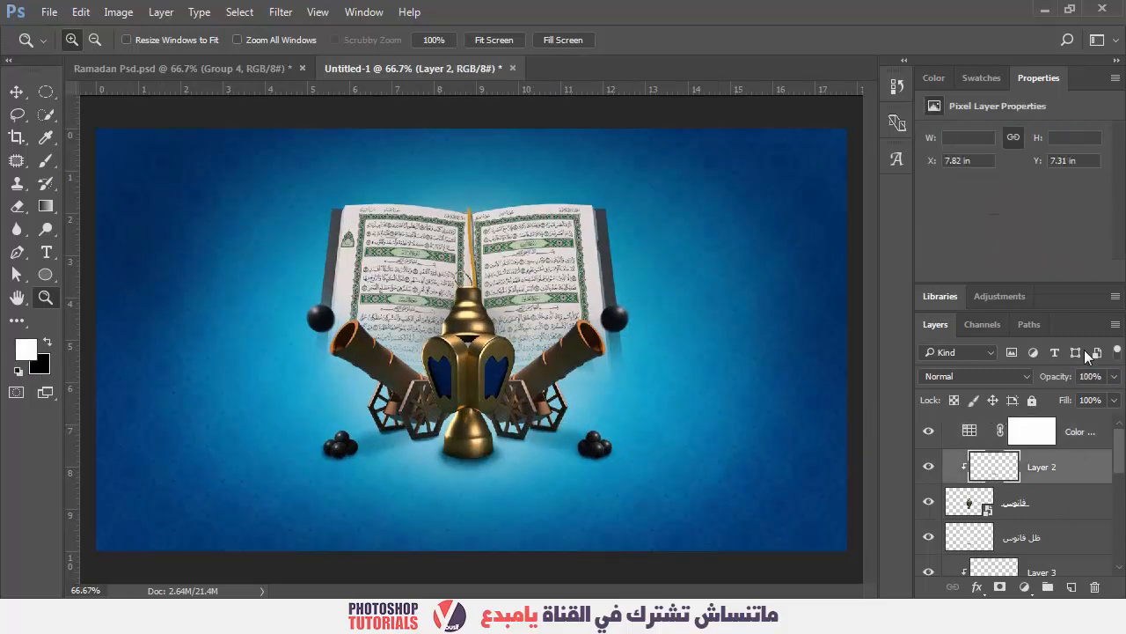
left_click(1024, 587)
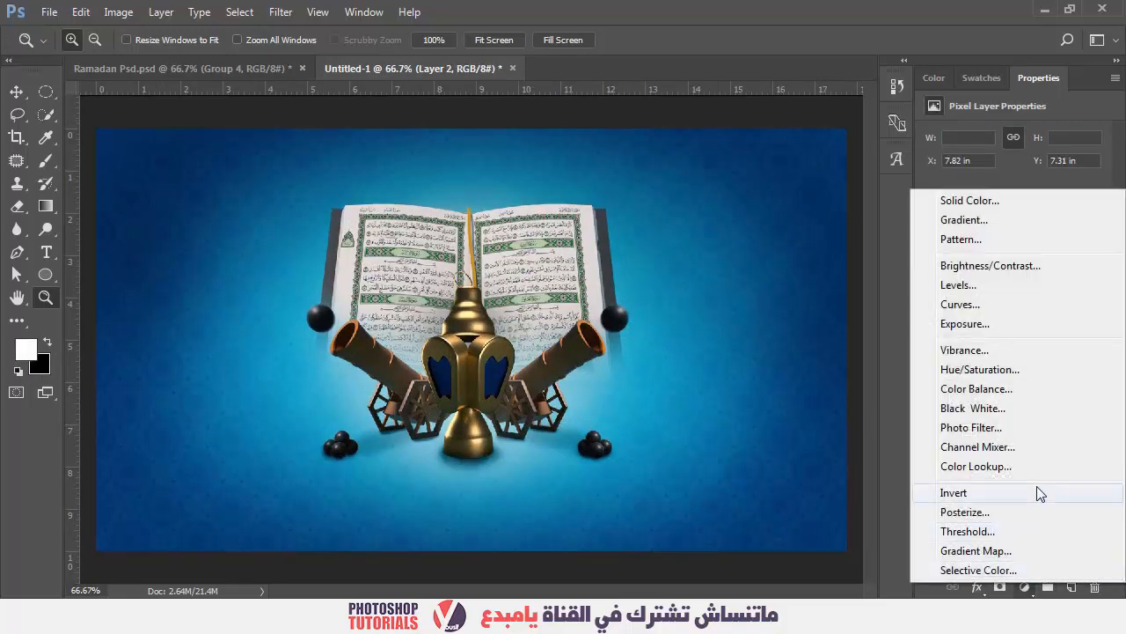
left_click(977, 466)
left_click(1049, 136)
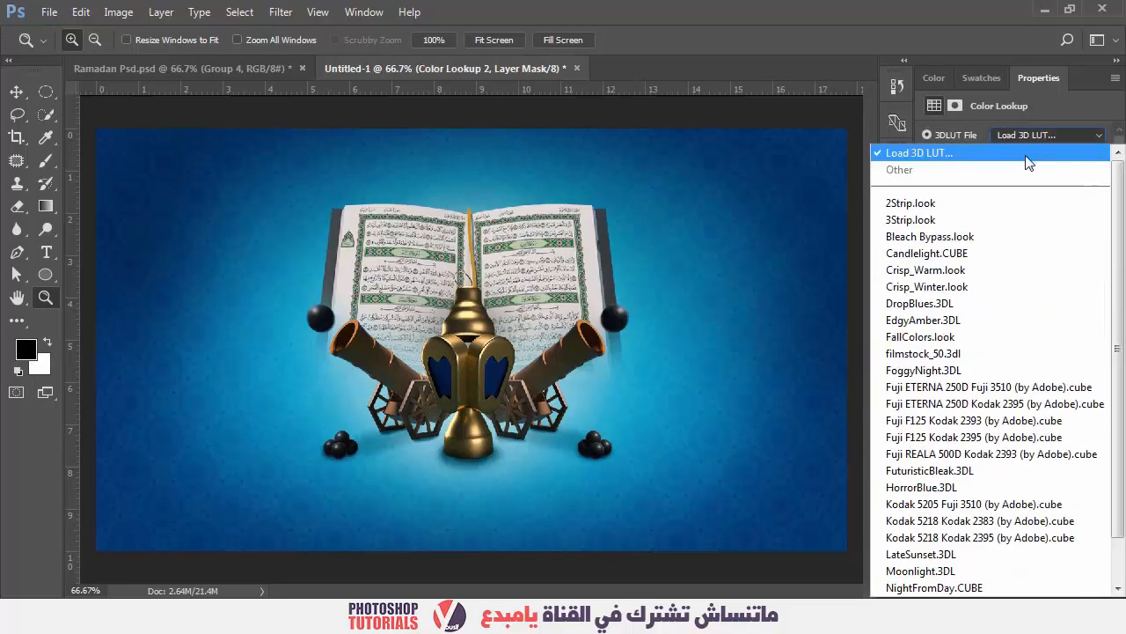
left_click(921, 354)
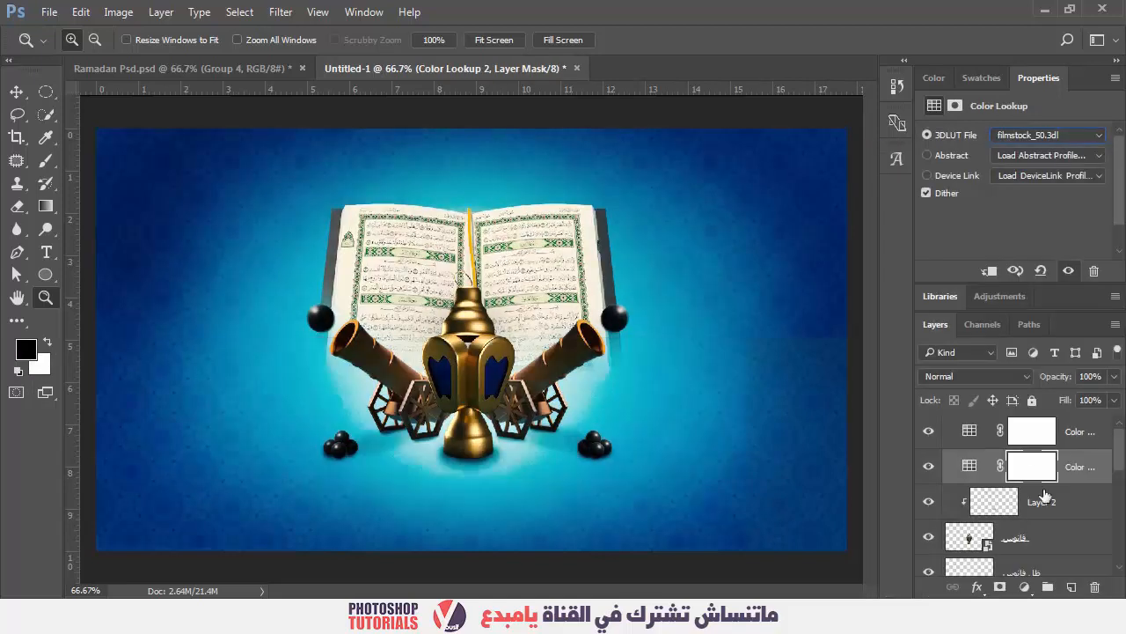
Step: Set the filmstock color lookup layer's opacity to 12% and compare the design with and without it
left_click(1061, 378)
type("12")
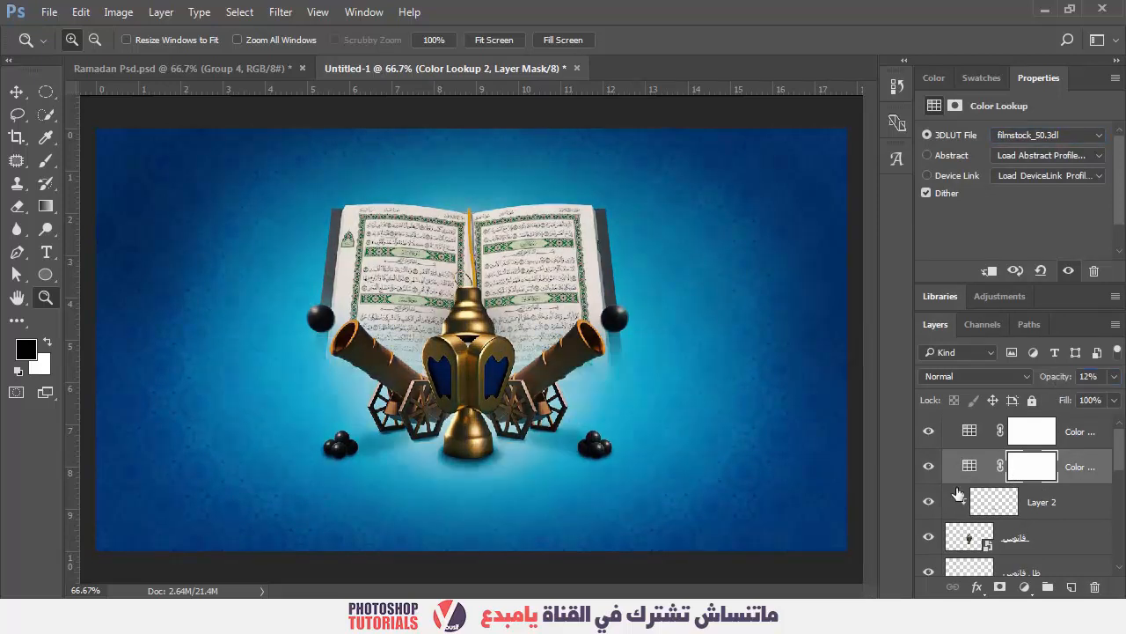
left_click(935, 465)
Step: Add a Curves adjustment layer at the top of the layer stack and raise its black point slightly
left_click(1093, 433)
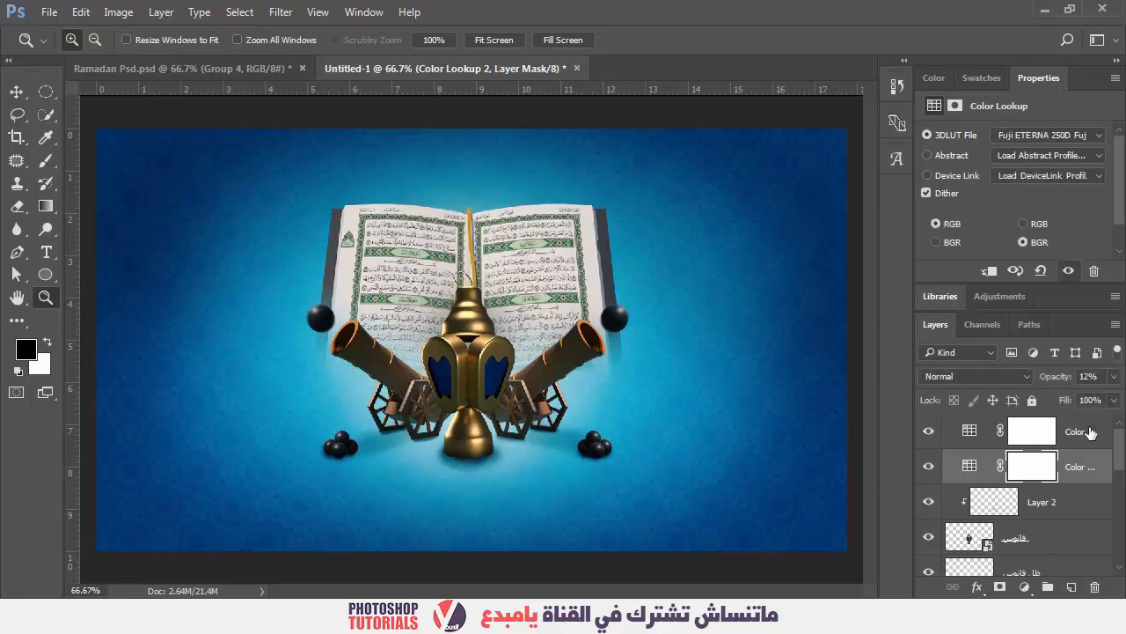
left_click(1024, 587)
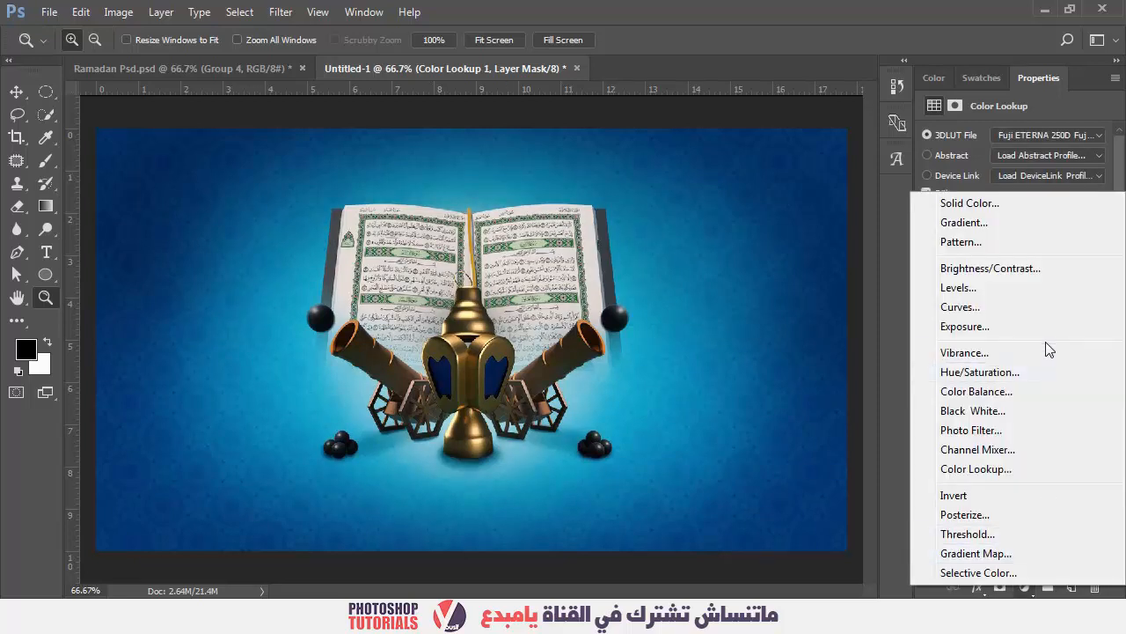
left_click(1002, 311)
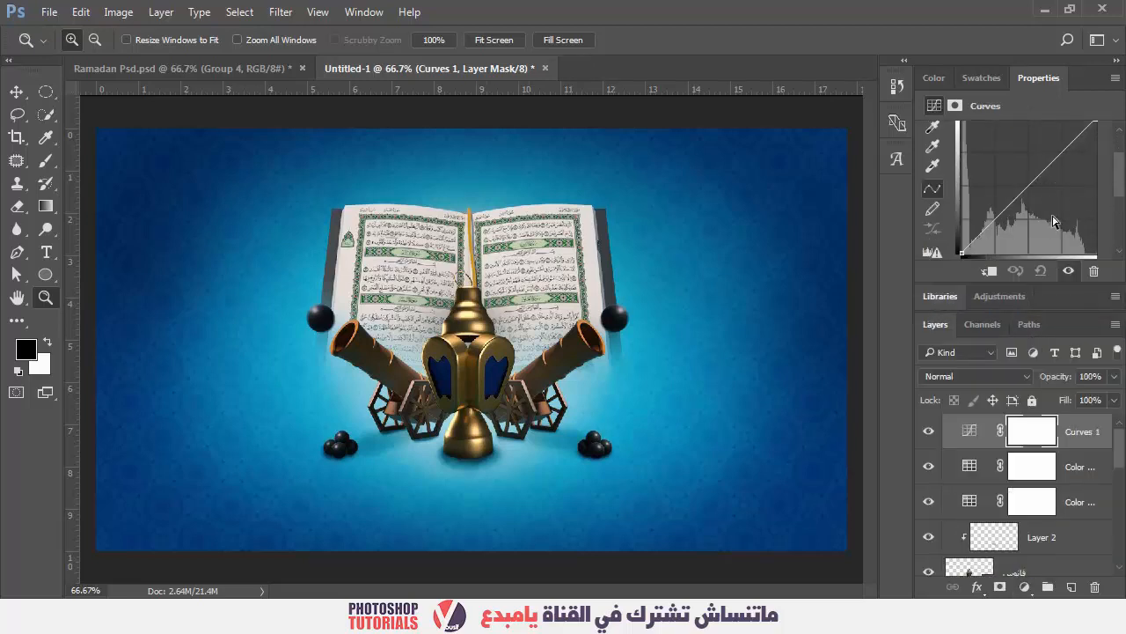
left_click_drag(963, 251, 970, 241)
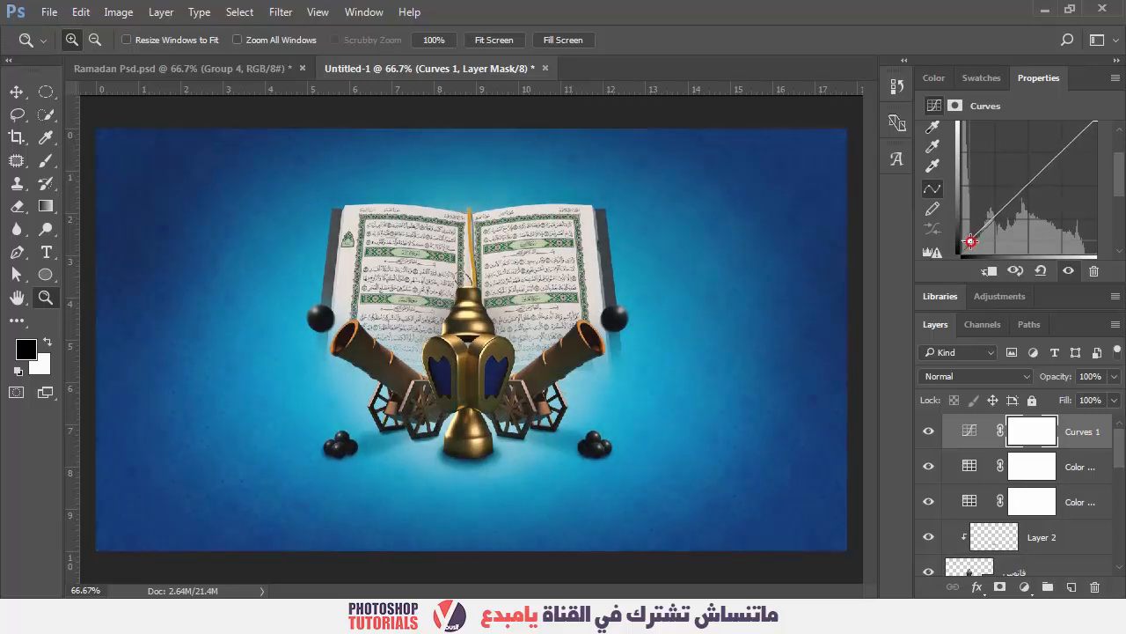
Step: Apply a Gaussian Blur with a radius of 11.1 pixels to the lantern's shadow layer ظل فانوس
key("ctrl+plus")
scroll(1011, 511, "down", 7)
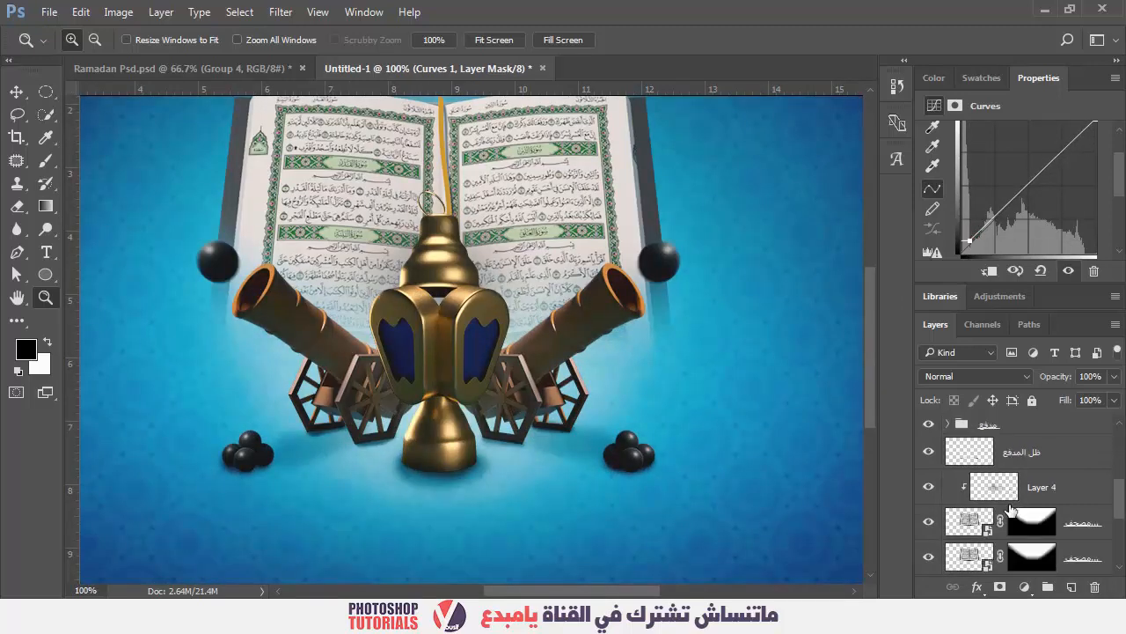
scroll(1011, 510, "up", 1)
scroll(1023, 487, "up", 2)
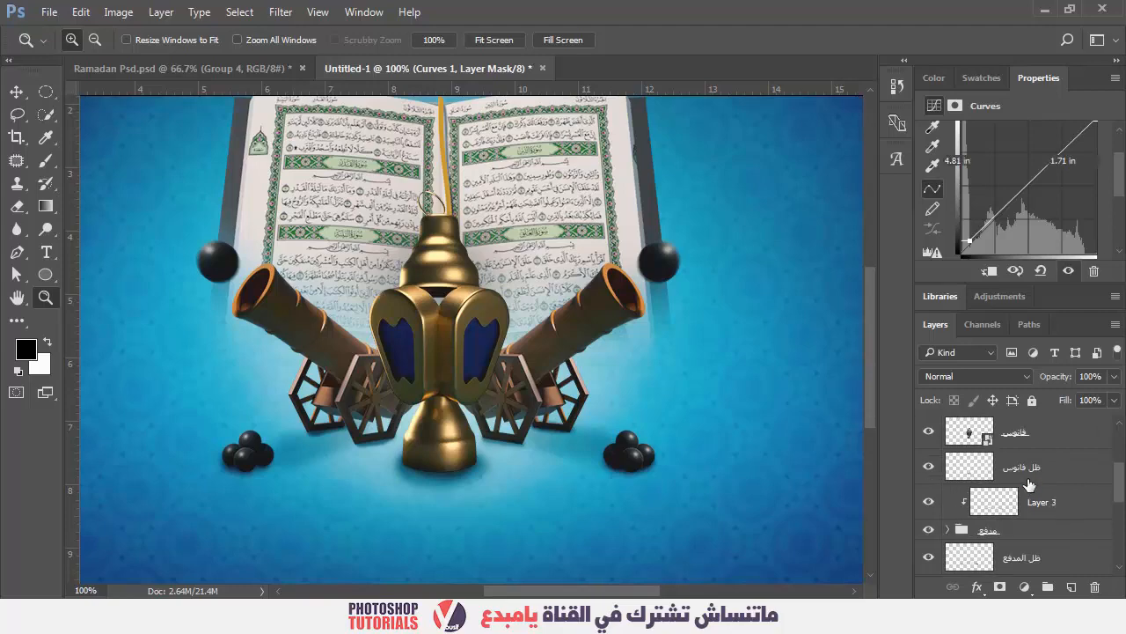
left_click(1023, 471)
left_click(316, 11)
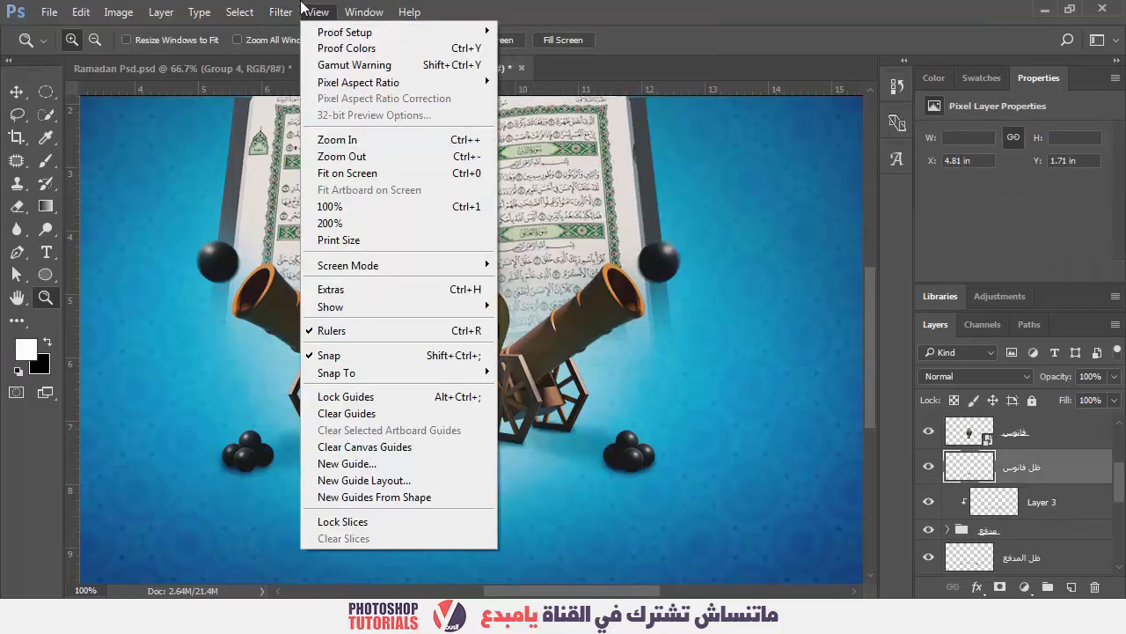
mouse_move(284, 12)
mouse_move(472, 205)
left_click(545, 272)
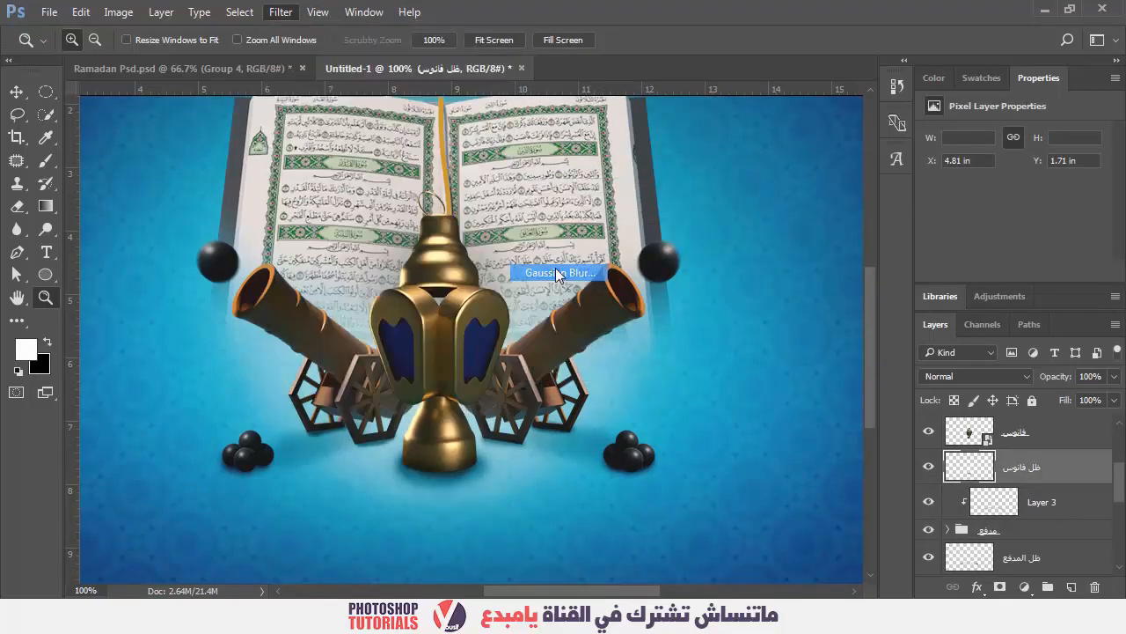
left_click_drag(552, 193, 689, 172)
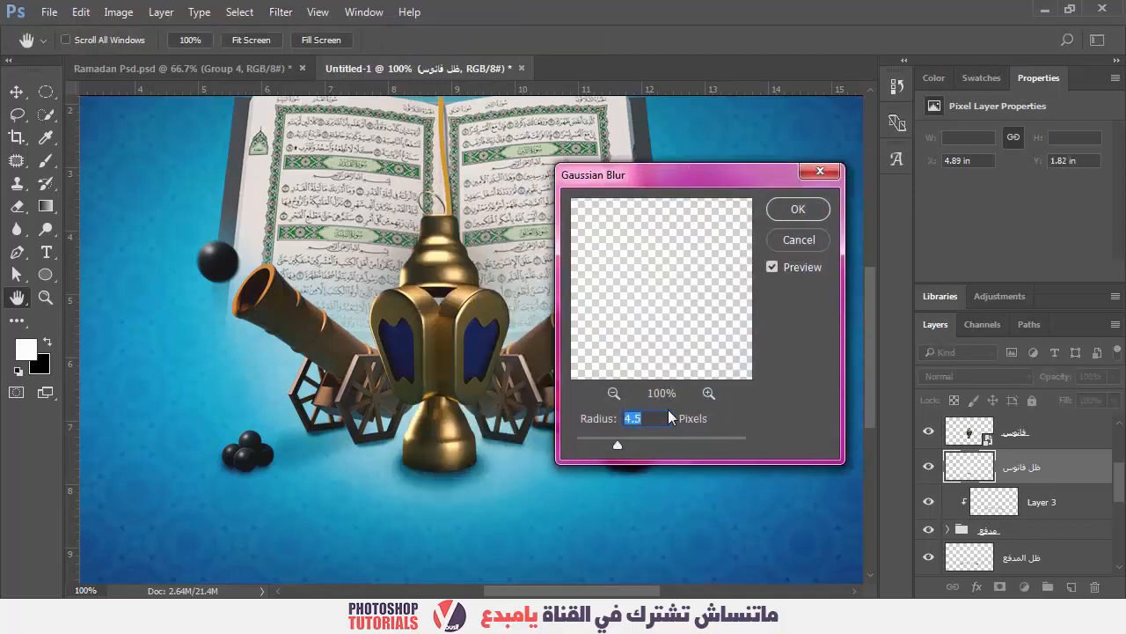
mouse_move(637, 440)
left_mouse_down()
mouse_move(680, 440)
mouse_move(644, 441)
left_mouse_up()
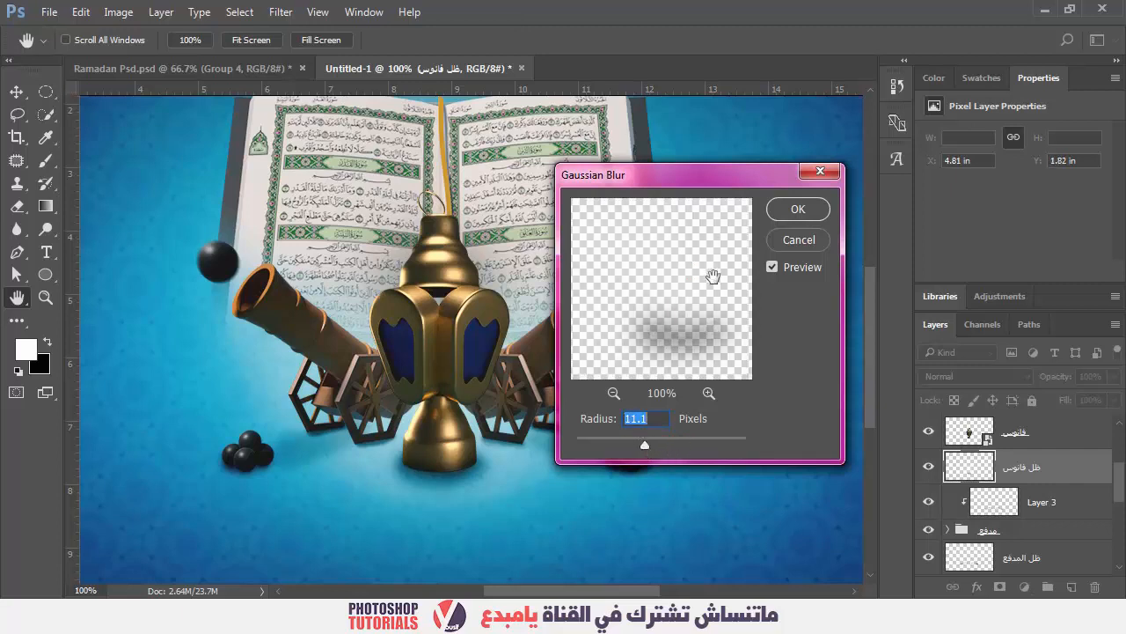
left_click(776, 211)
key("v")
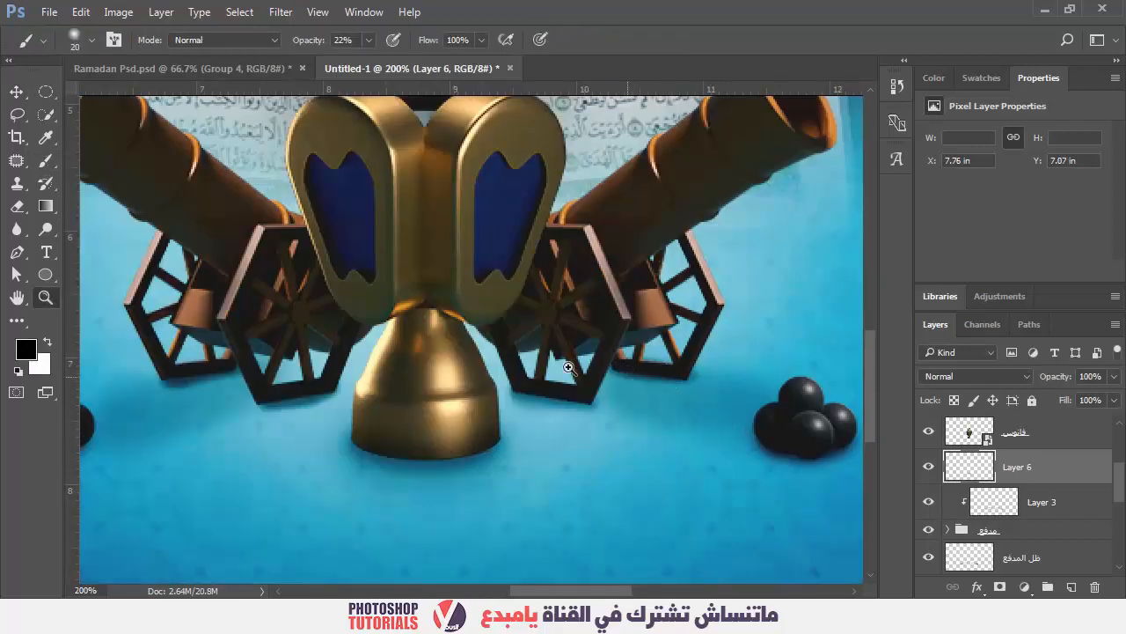
Step: Group all layers from the Quran layer up to Layer 2, leaving the adjustment layers outside the group
key("z")
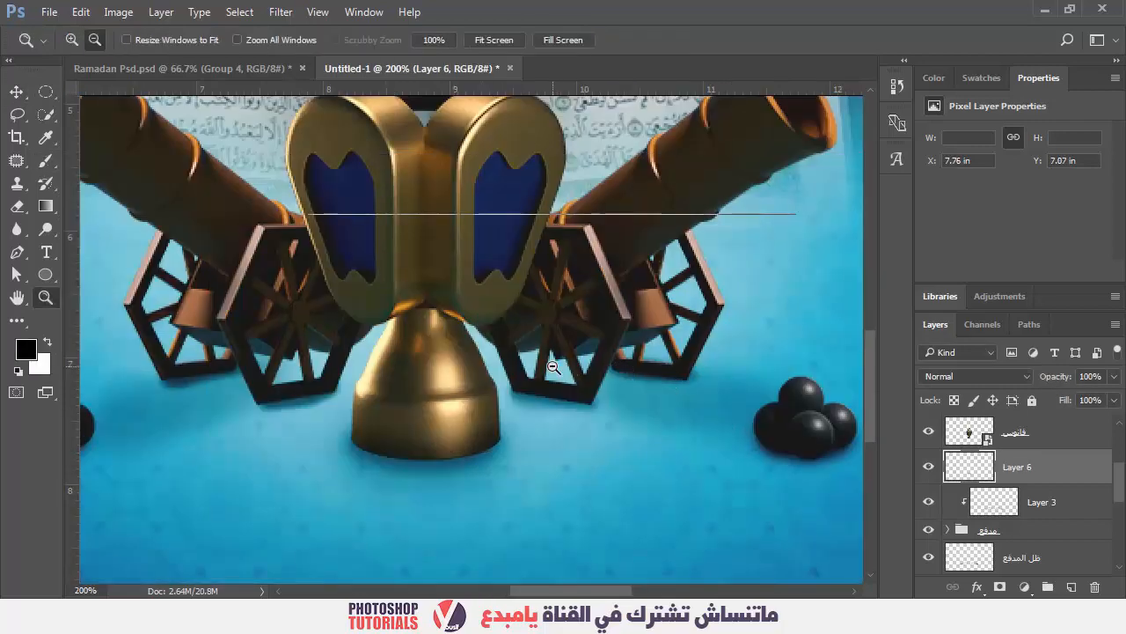
left_click(553, 367, "alt")
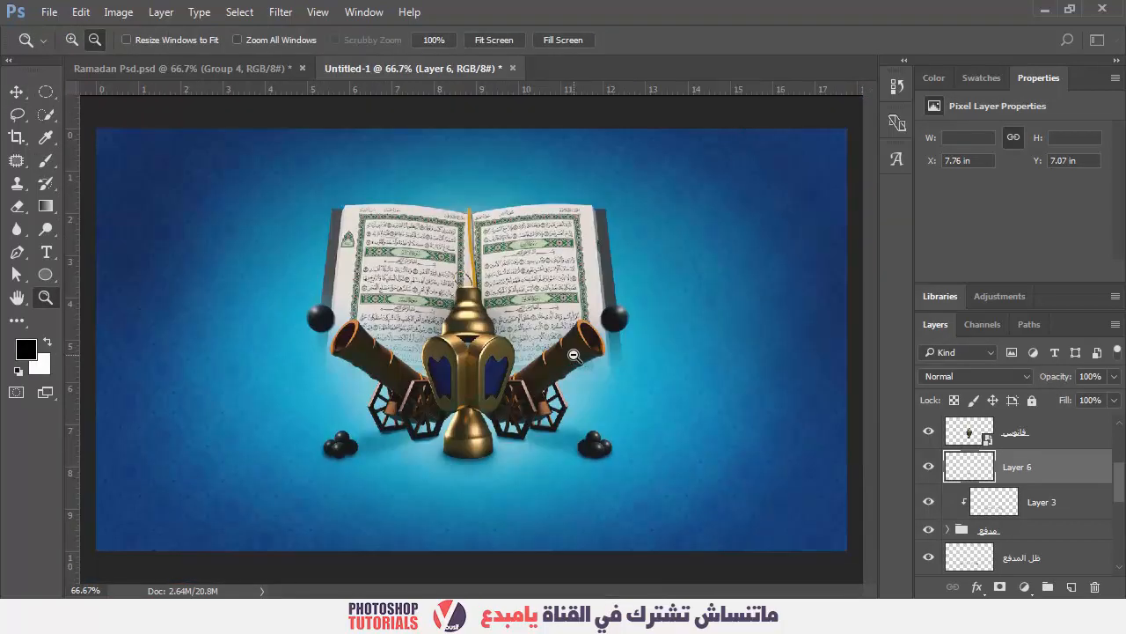
left_click(552, 366, "alt")
key("b")
key("v")
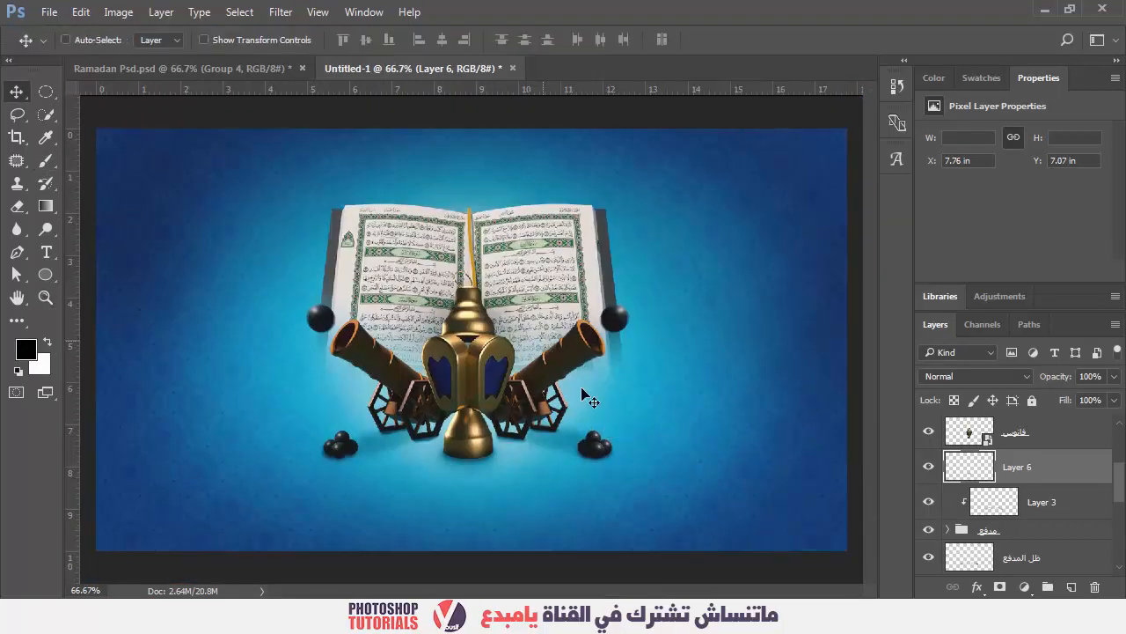
scroll(993, 502, "down", 5)
scroll(1031, 532, "up", 1)
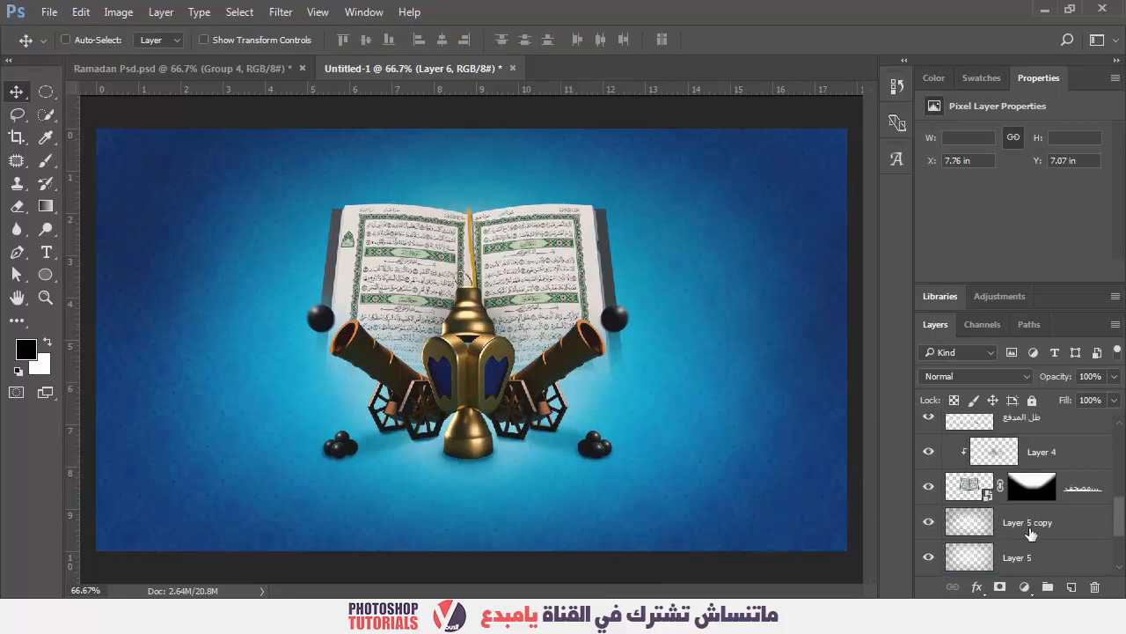
left_click(1077, 491)
scroll(1077, 497, "up", 3)
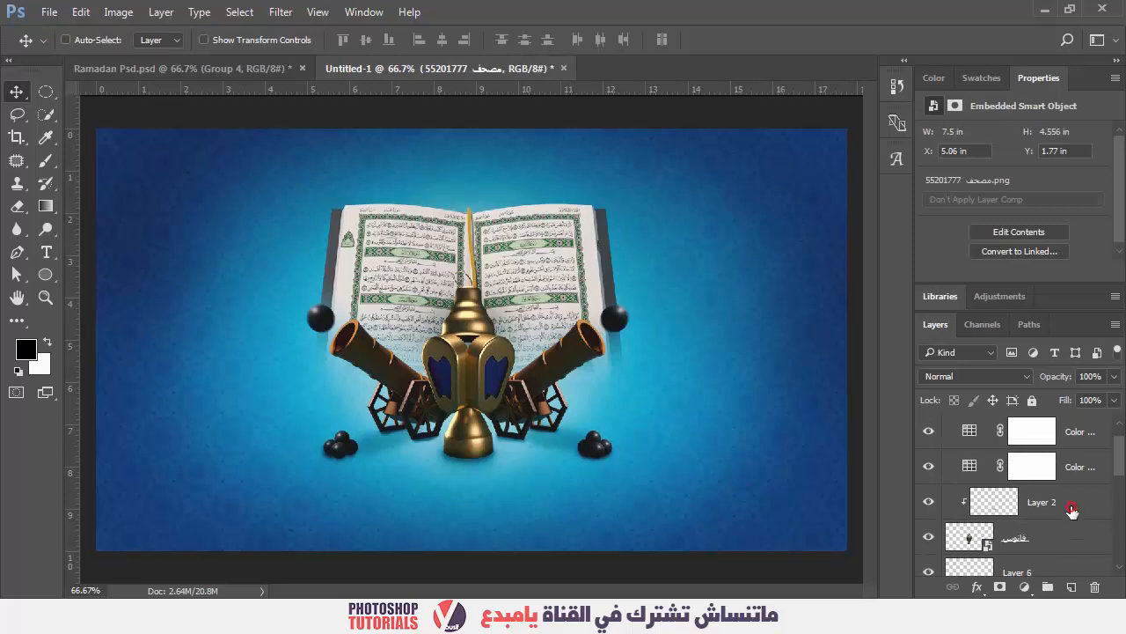
left_click(1071, 508, "shift")
key("ctrl+g")
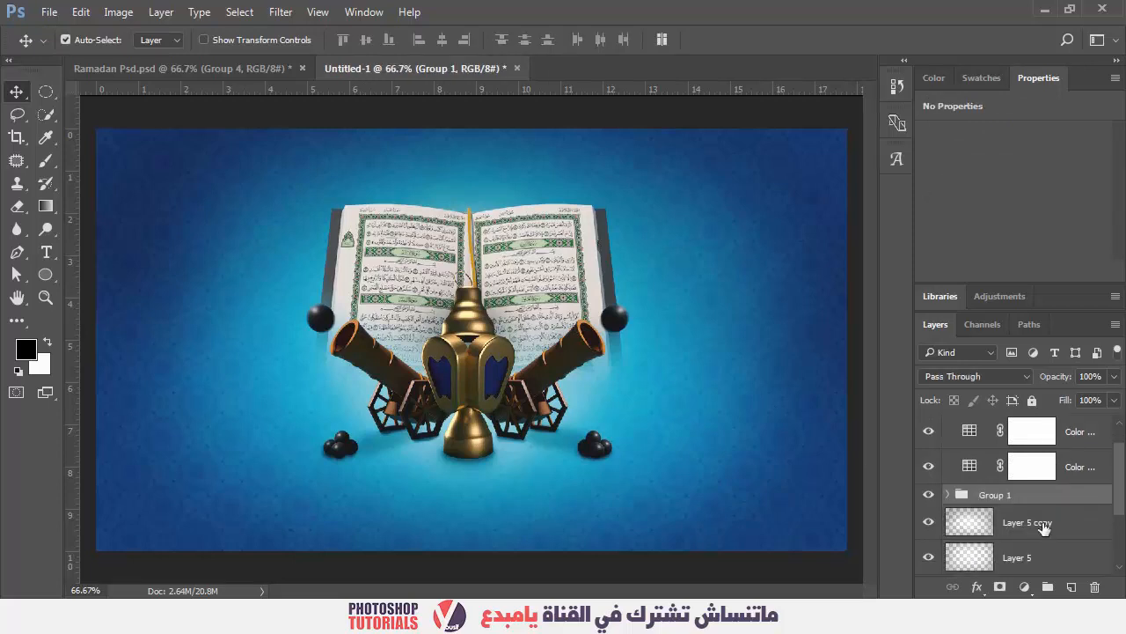
Step: Rename the new group of design elements as عناصر
scroll(1044, 525, "down", 2)
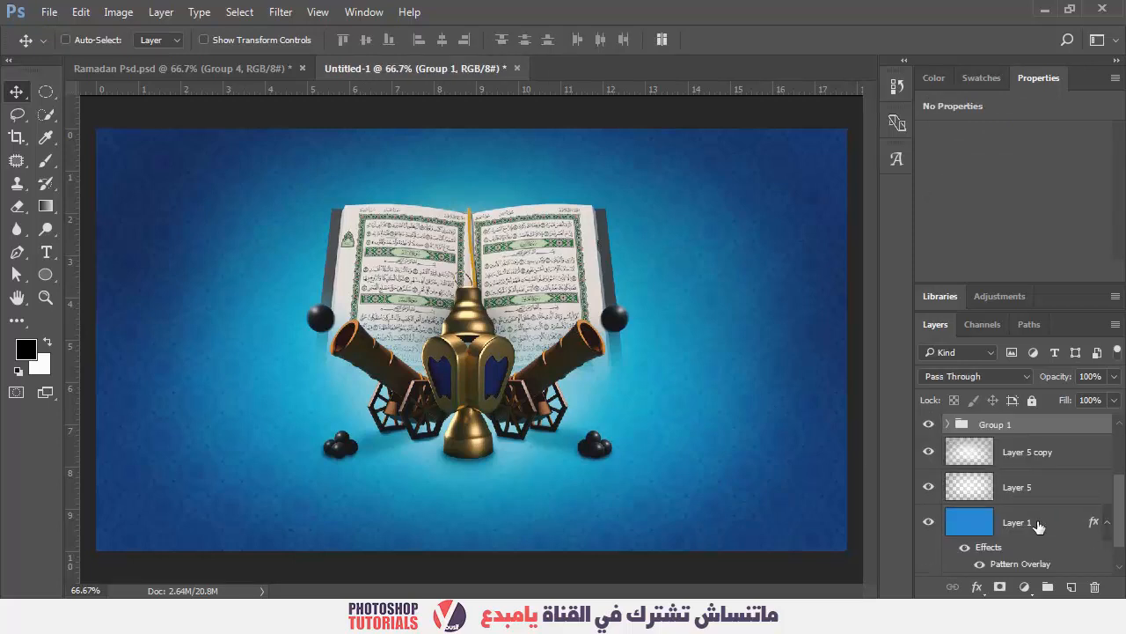
double_click(996, 425)
type("عناصر")
key("Return")
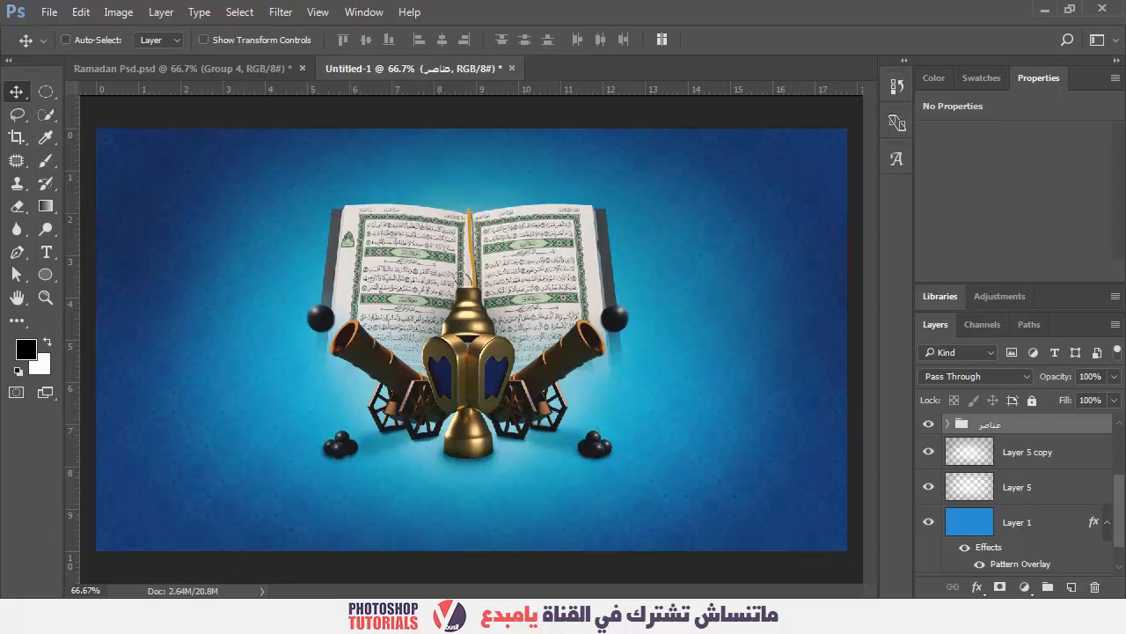
Step: Place the calligraphy image رمضان مخطوطة above the عناصر group, scaled to about 57% and centered below the lantern
left_click(1045, 8)
left_click_drag(430, 125, 698, 479)
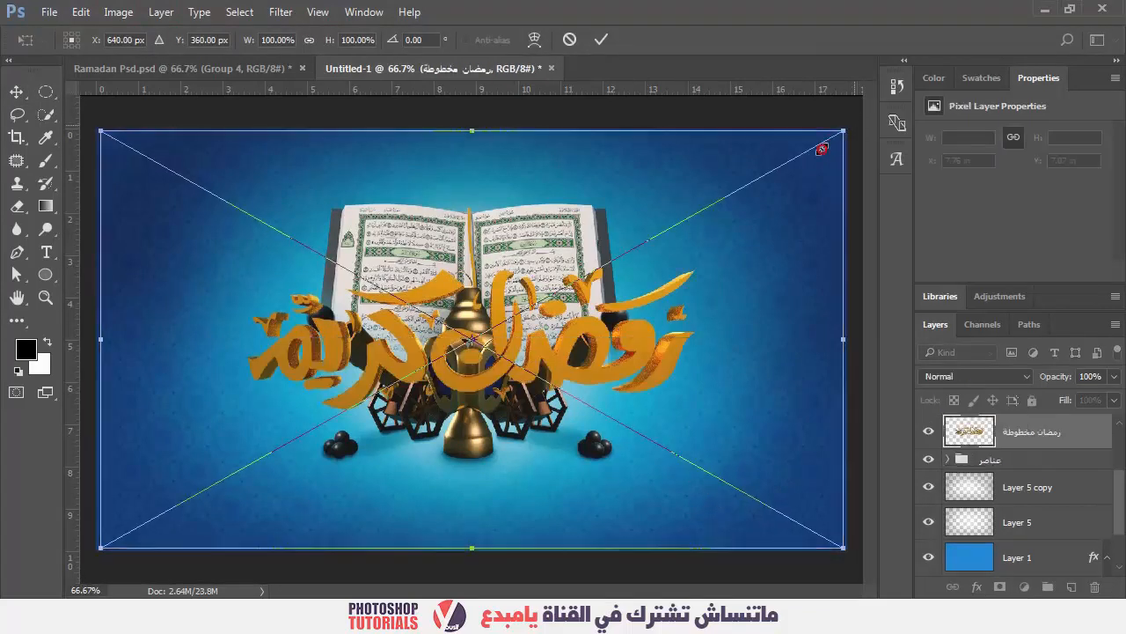
left_click_drag(841, 132, 672, 289)
left_click_drag(512, 334, 510, 508)
left_click_drag(628, 410, 686, 381)
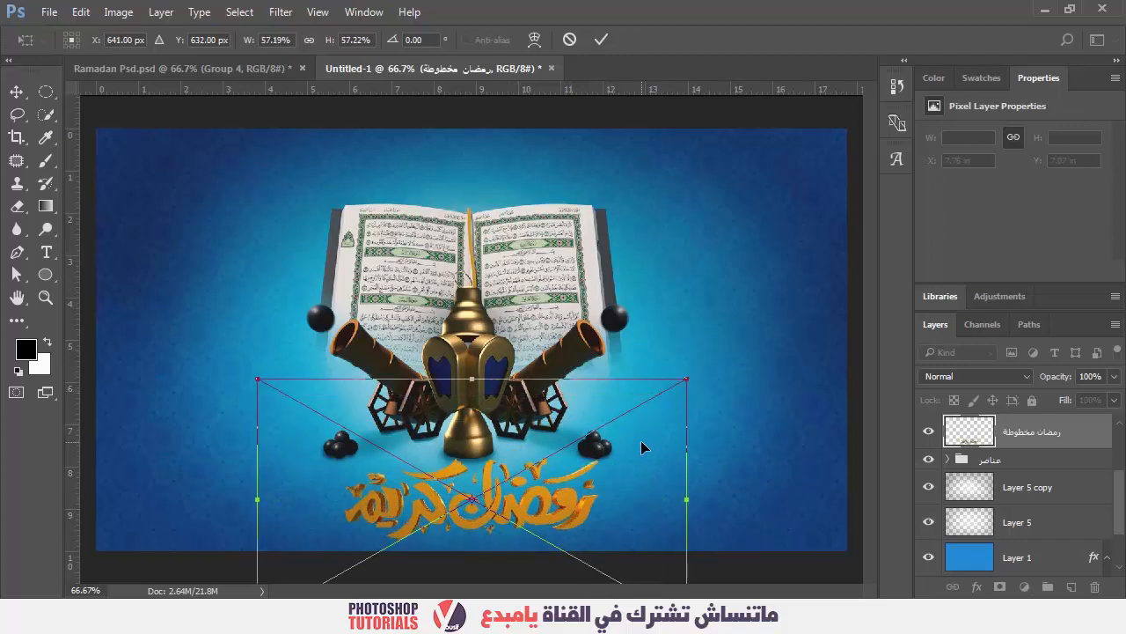
key("Return")
Step: Move the عناصر group slightly upward, and nudge the رمضان مخطوطة calligraphy up a little beneath it
left_click(1030, 459)
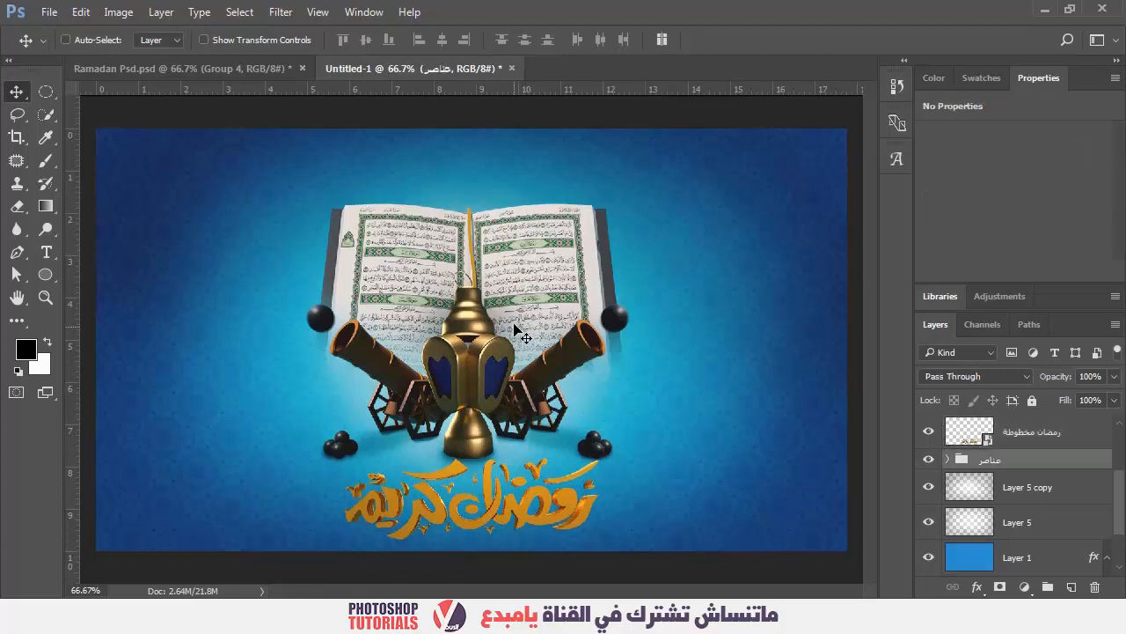
left_click_drag(511, 327, 510, 308)
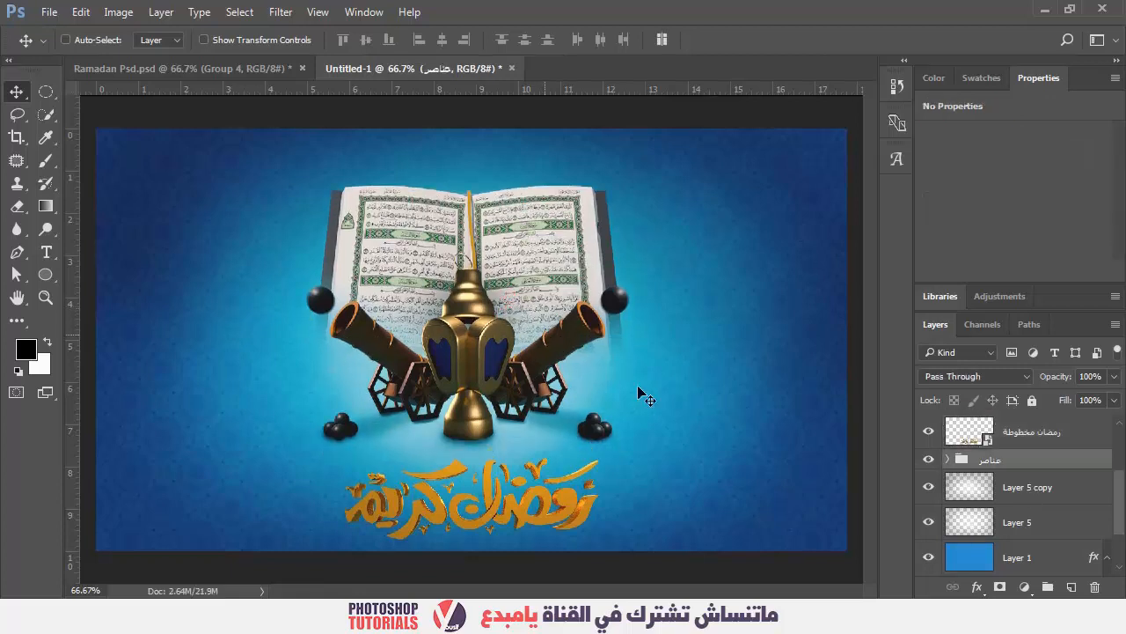
left_click(1006, 438)
key("shift+Up")
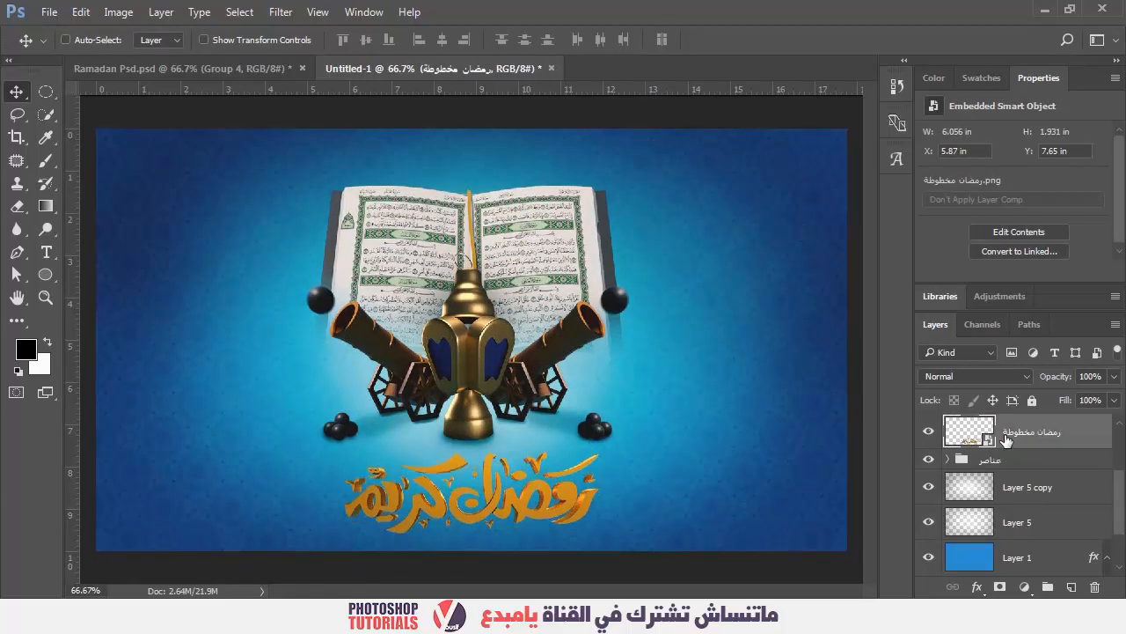
Step: Duplicate the blue background layer, Layer 1, together with its pattern overlay
scroll(1095, 495, "down", 1)
left_click(1039, 524)
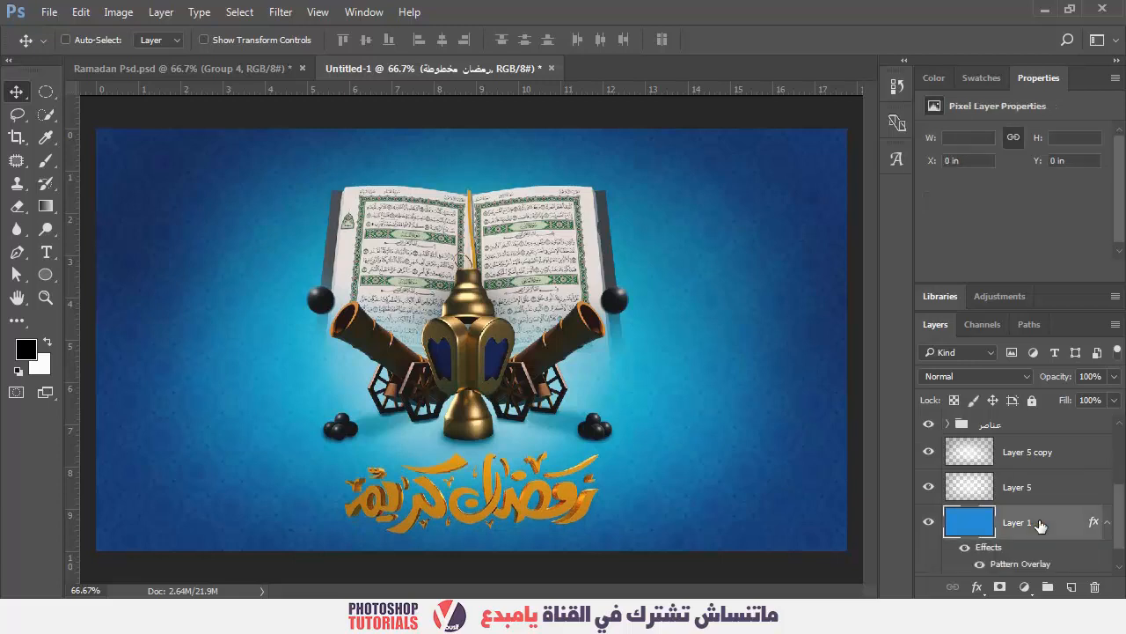
key("ctrl+j")
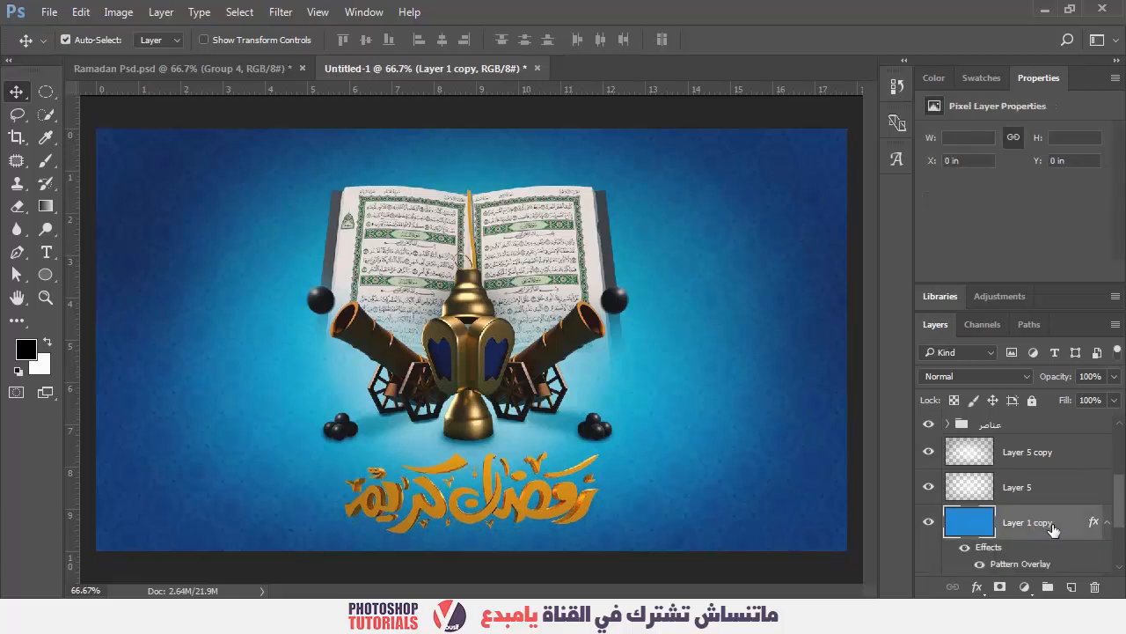
Step: Choose a golden yellow foreground color and fill Layer 1 copy with it
left_click(933, 77)
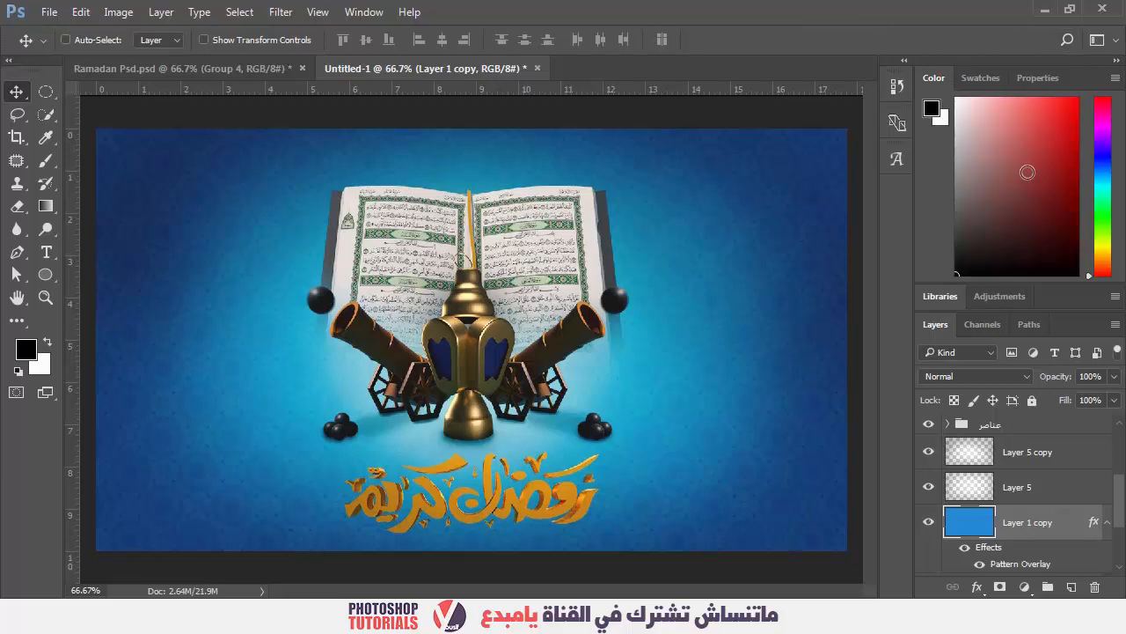
left_click(1102, 255)
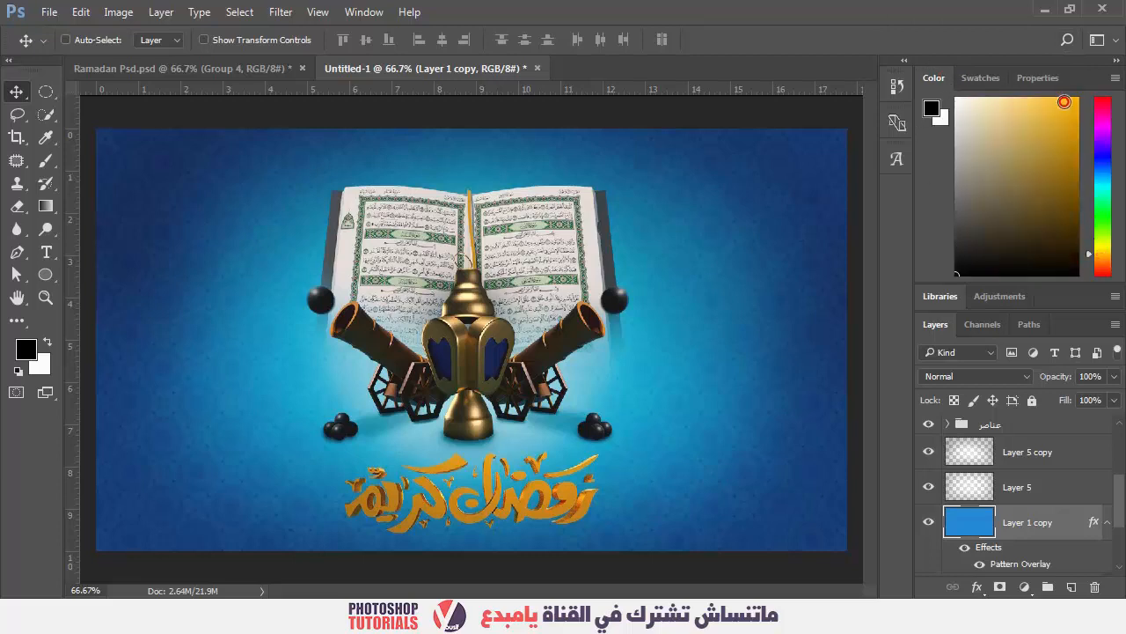
left_click(1064, 117)
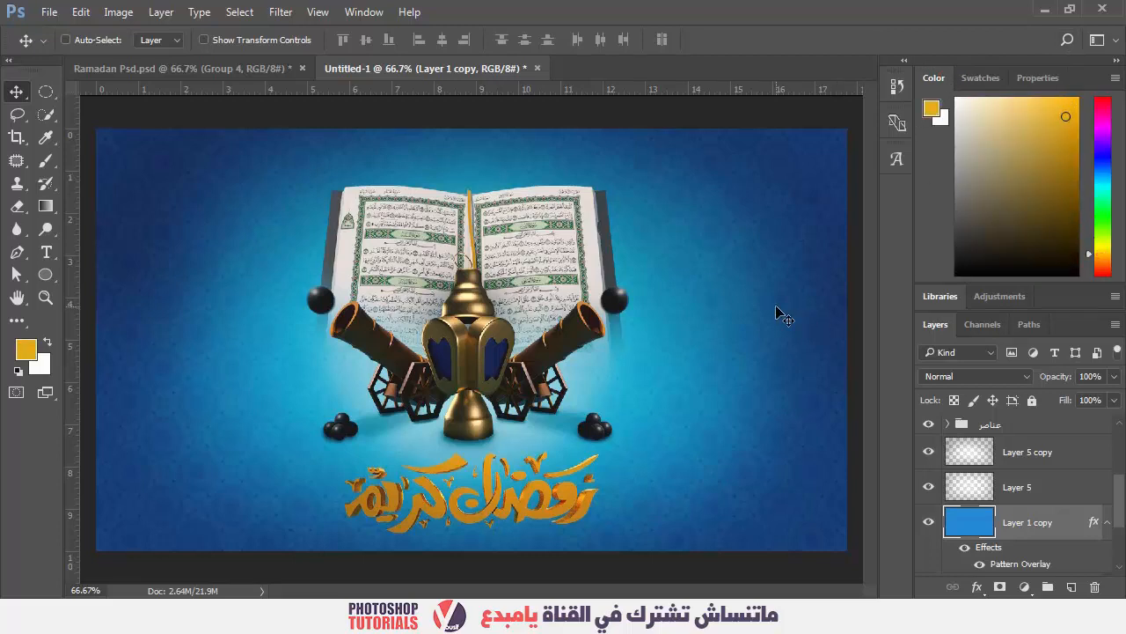
key("alt+BackSpace")
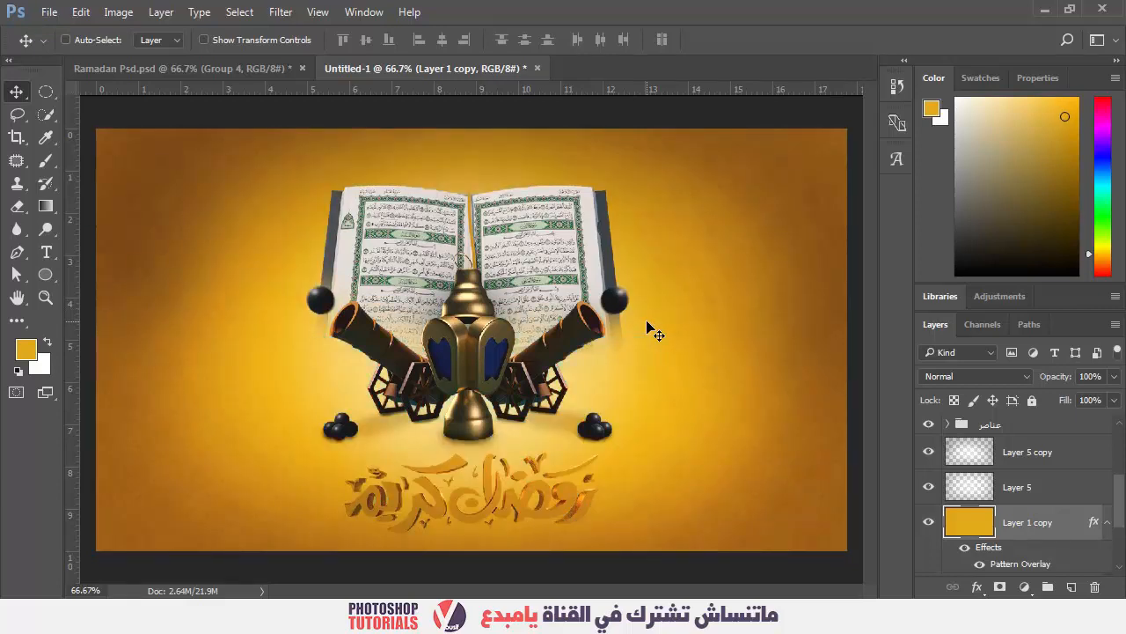
Step: Check the Pattern Overlay settings of Layer 1 copy
scroll(1056, 548, "down", 1)
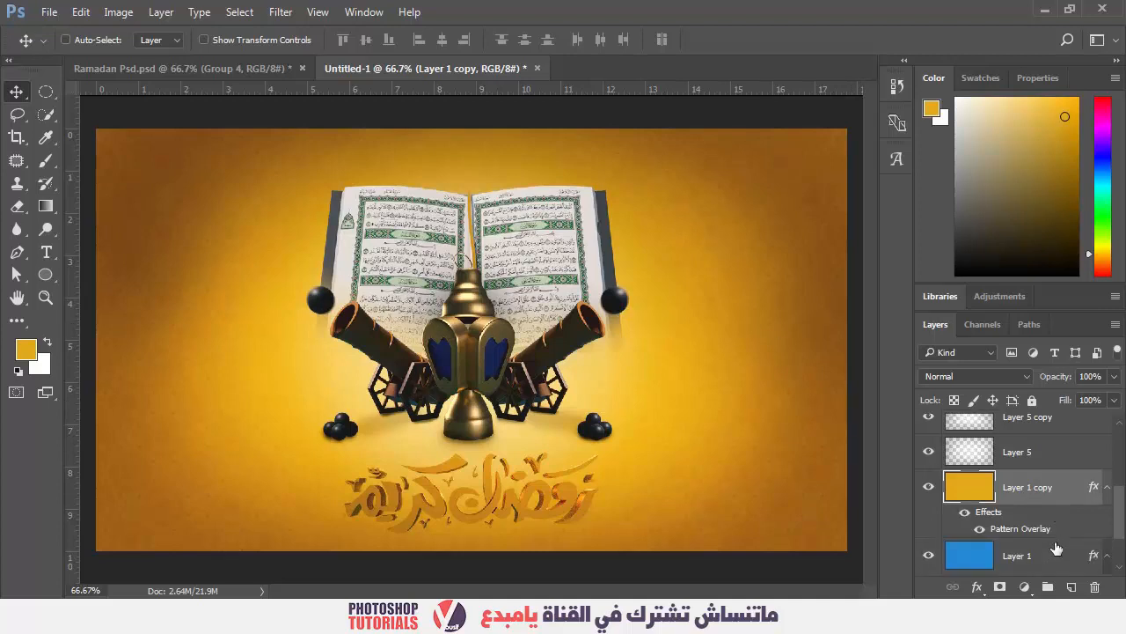
double_click(1052, 527)
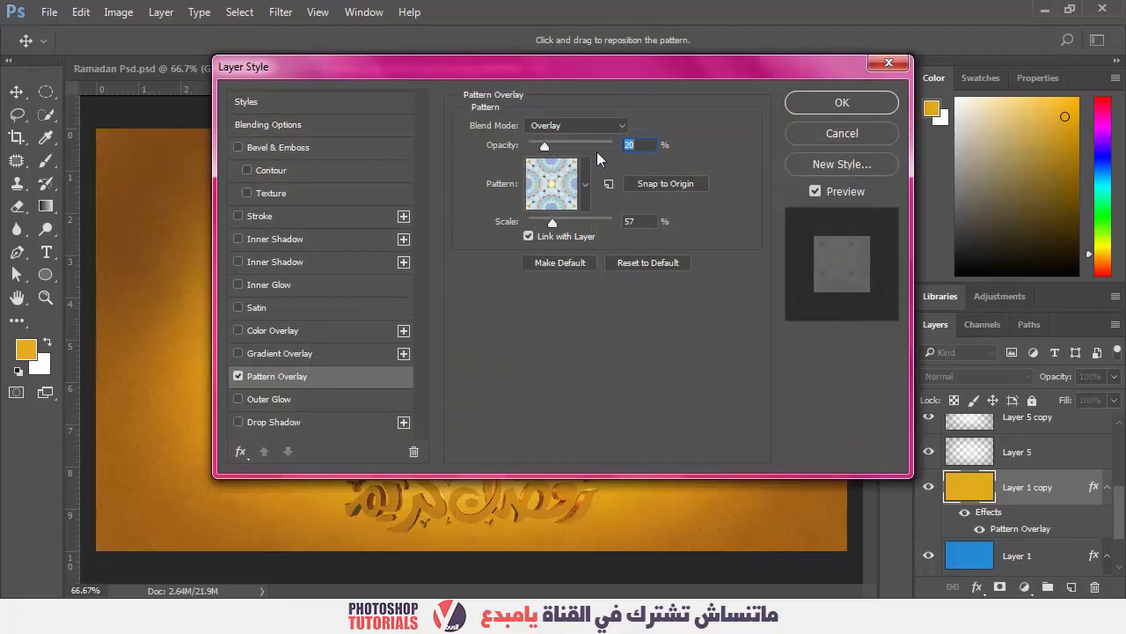
left_click(840, 101)
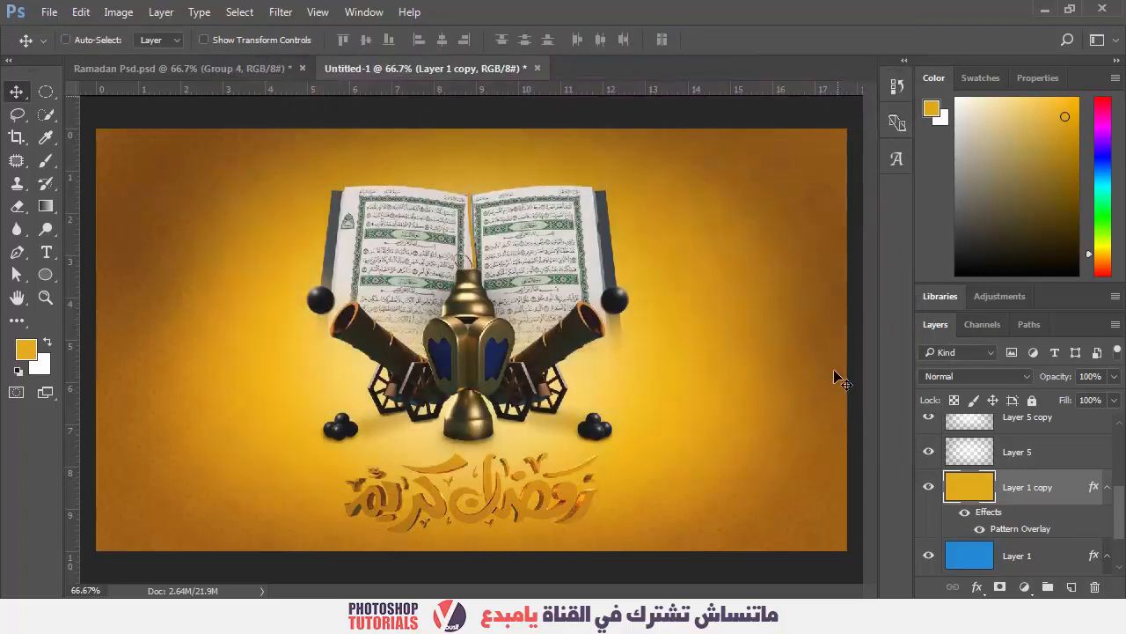
Step: Try a purple fill and a green fill on Layer 1 copy to compare background colors
left_click_drag(1102, 145, 1055, 133)
key("alt+BackSpace")
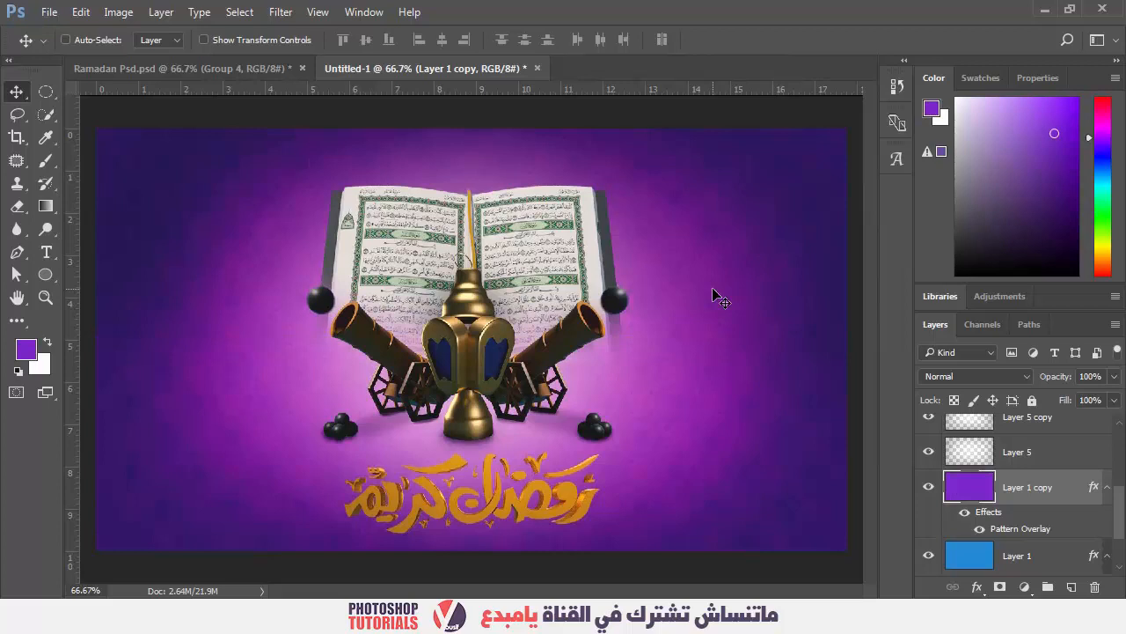
left_click_drag(1100, 175, 1100, 201)
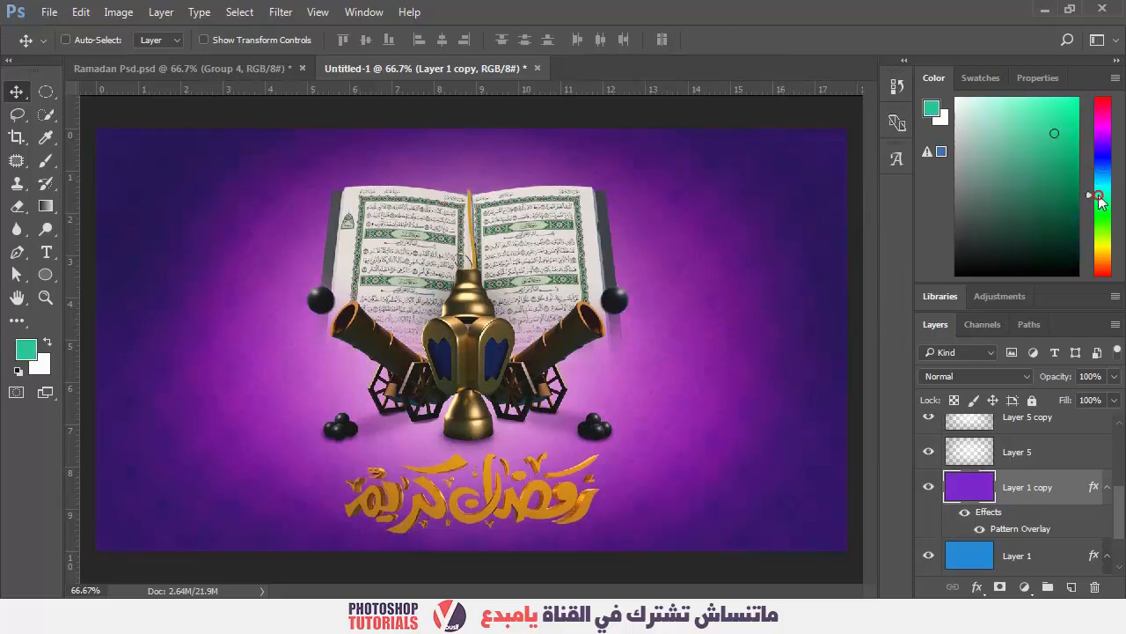
key("alt+BackSpace")
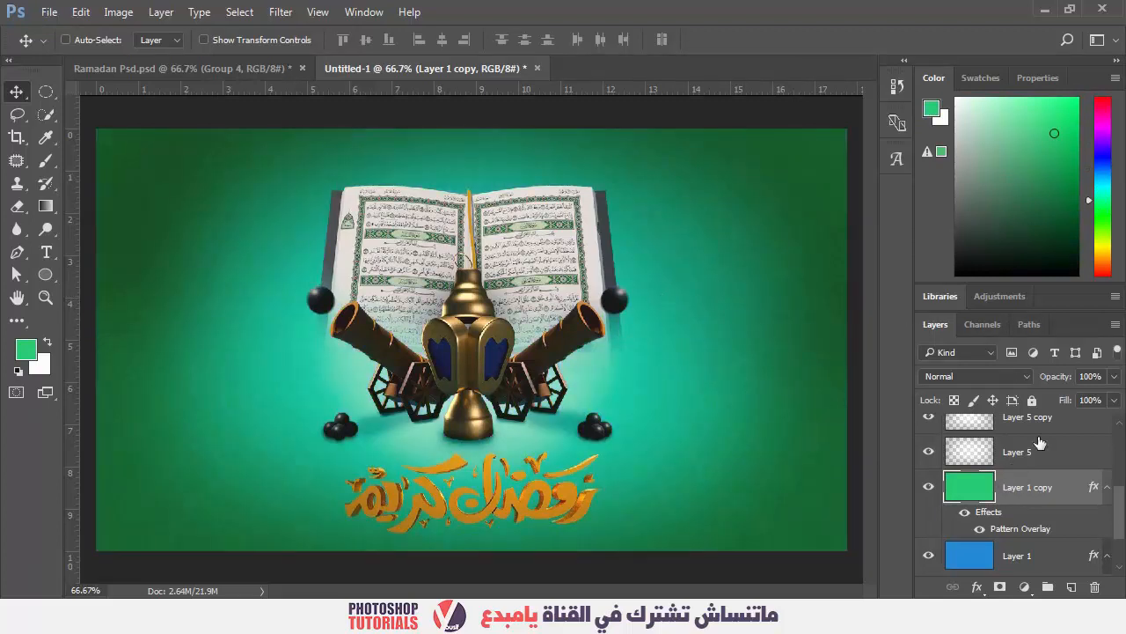
Step: Choose a darker ochre-gold foreground color and fill Layer 1 copy with it
left_click(1102, 251)
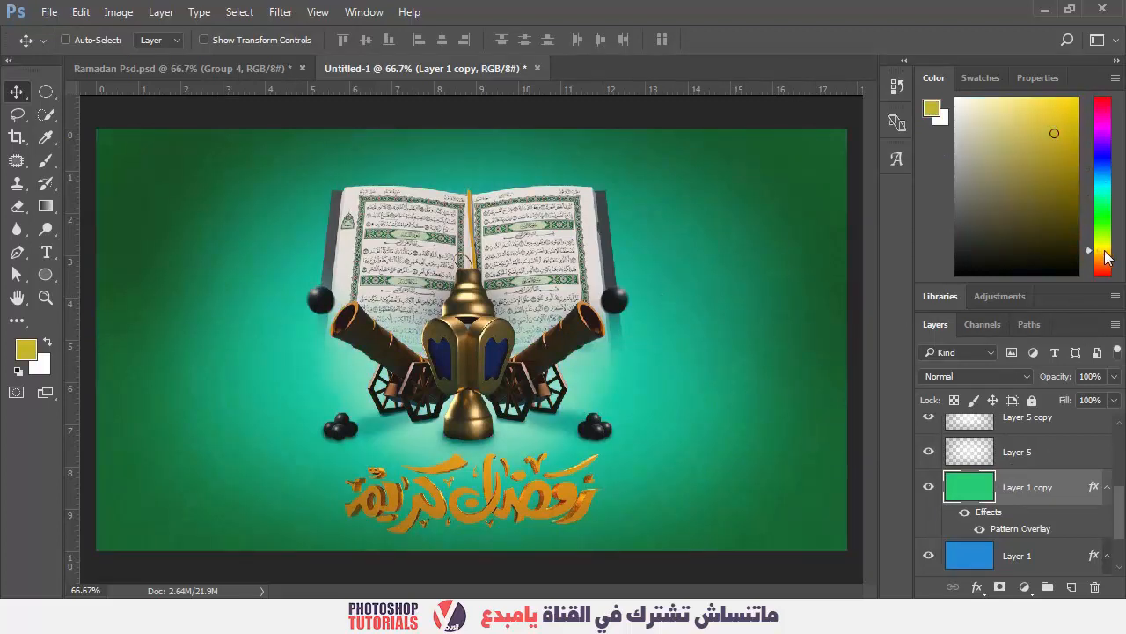
left_click_drag(1107, 257, 1106, 260)
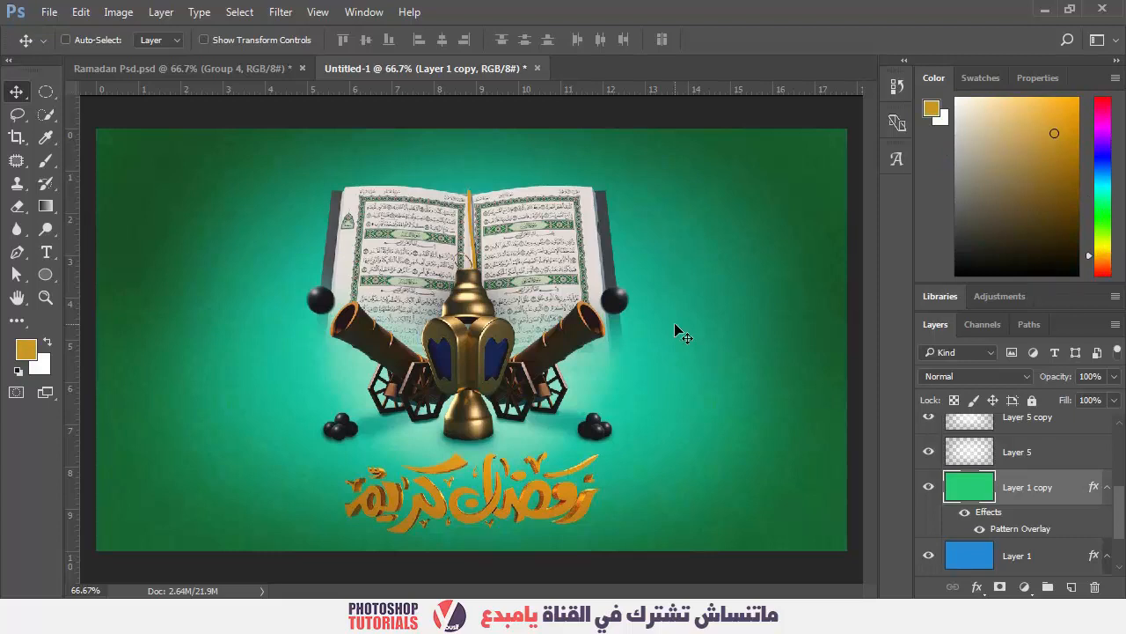
key("alt+BackSpace")
key("z")
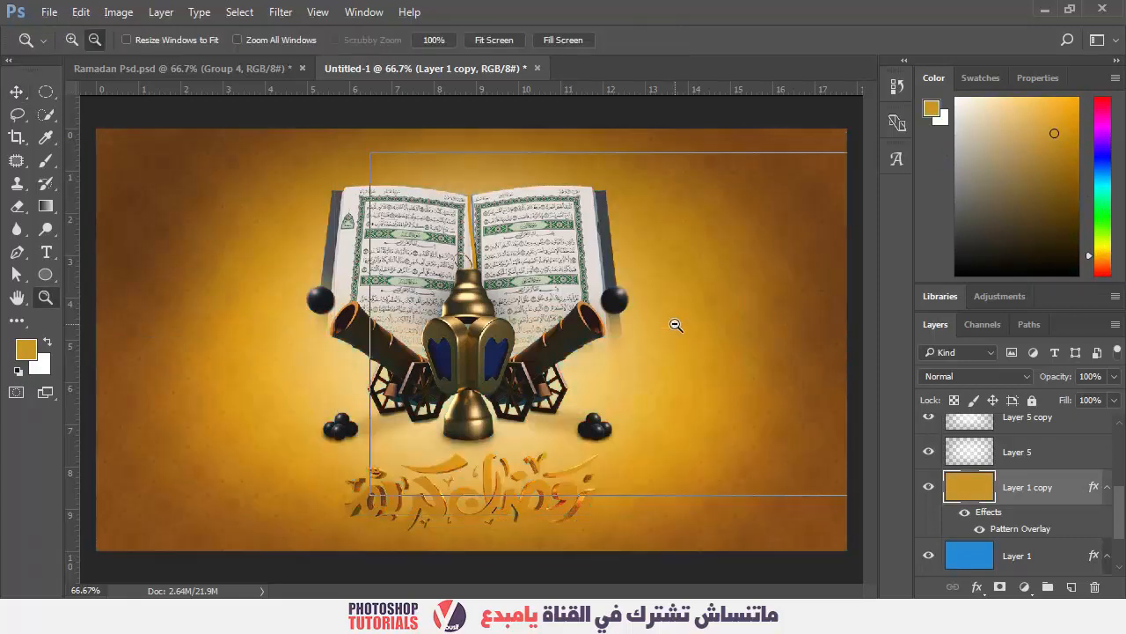
Step: Add a layer mask to Layer 1 copy and apply a horizontal black-to-transparent linear gradient from the canvas's left side to its right edge
left_click(675, 325, "alt")
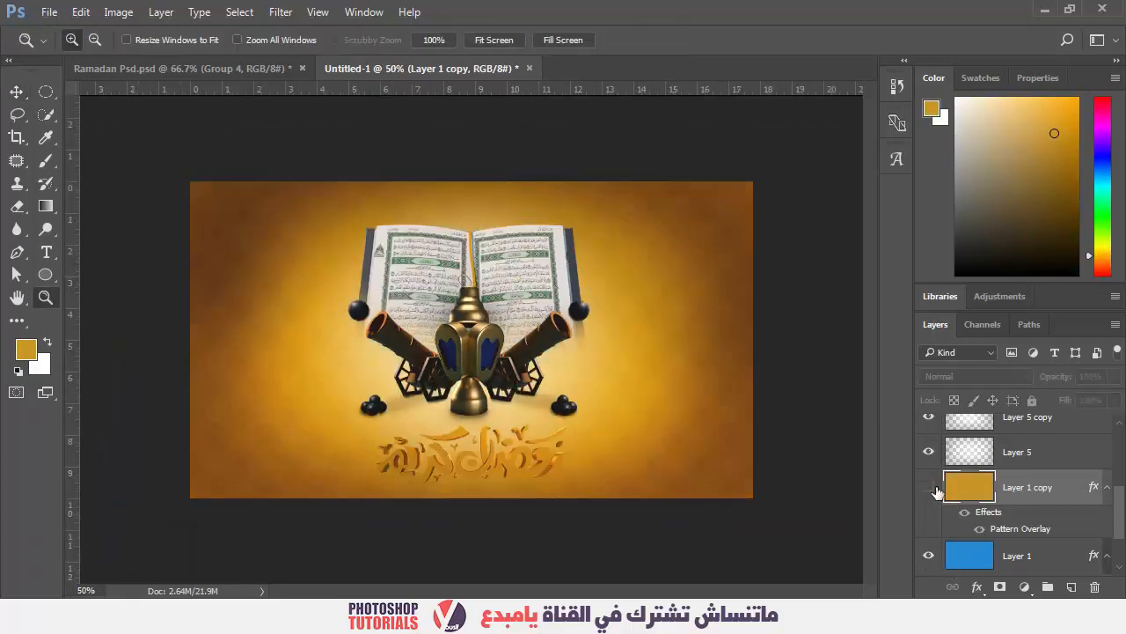
left_click(931, 487)
left_click(931, 486)
left_click(1000, 587)
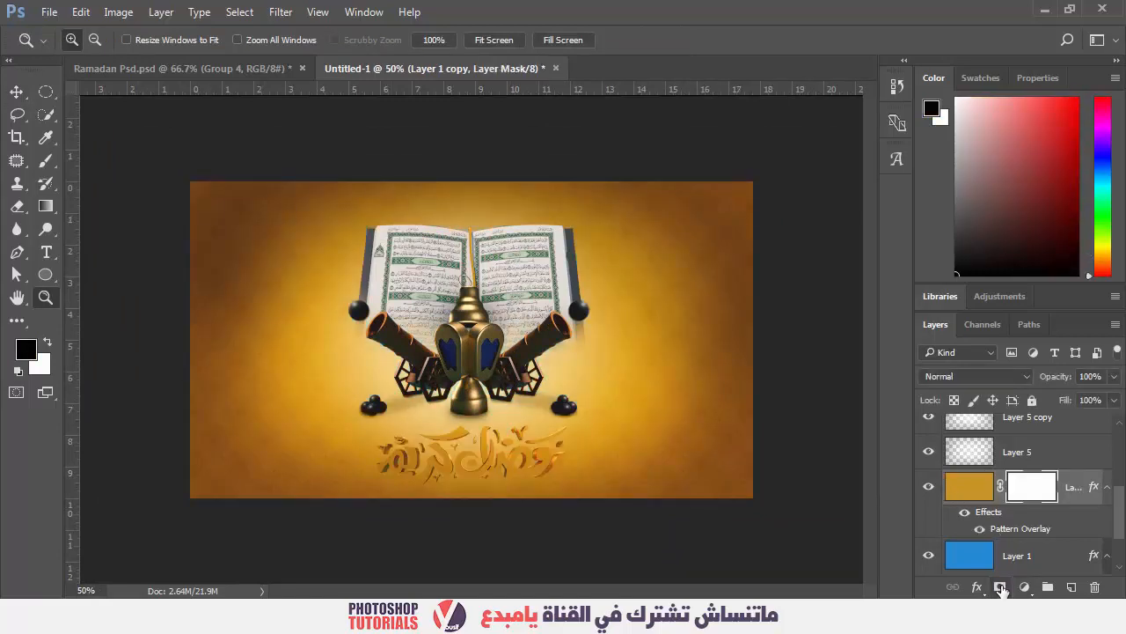
left_click(46, 206)
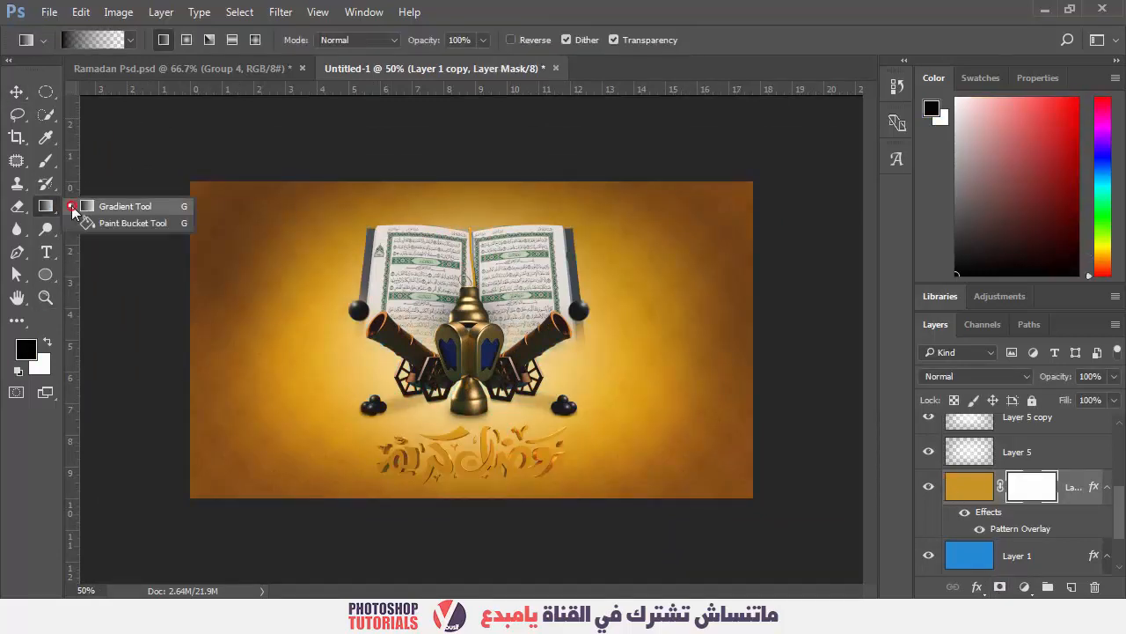
left_click(99, 204)
left_click_drag(217, 344, 755, 347)
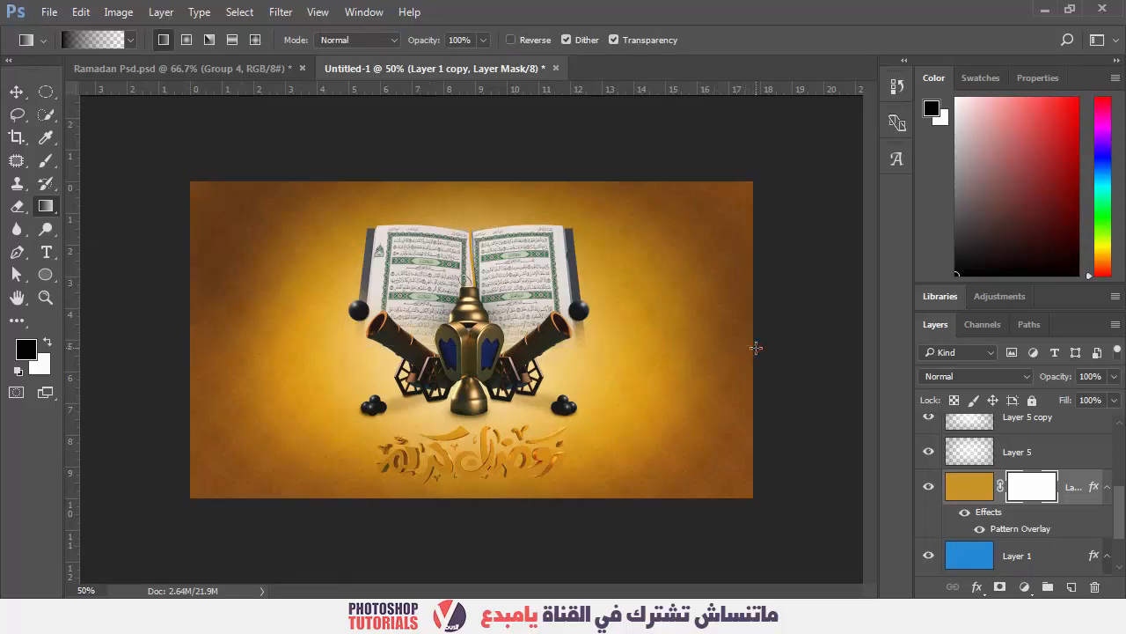
key("z")
left_click_drag(287, 219, 730, 467)
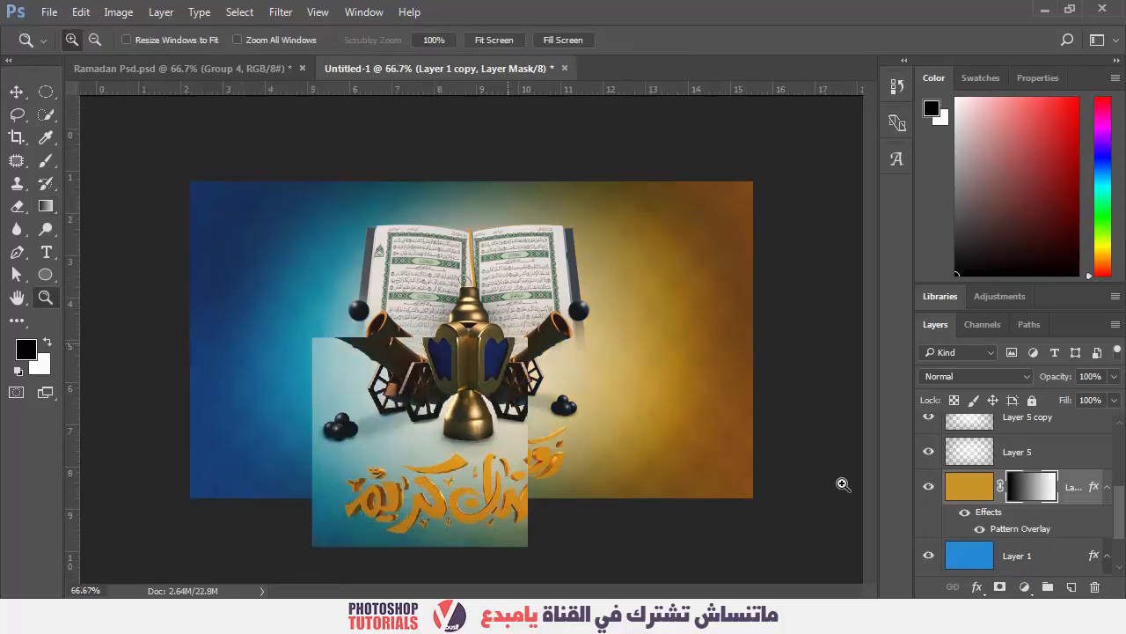
key("alt+shift+o")
left_click(1062, 455)
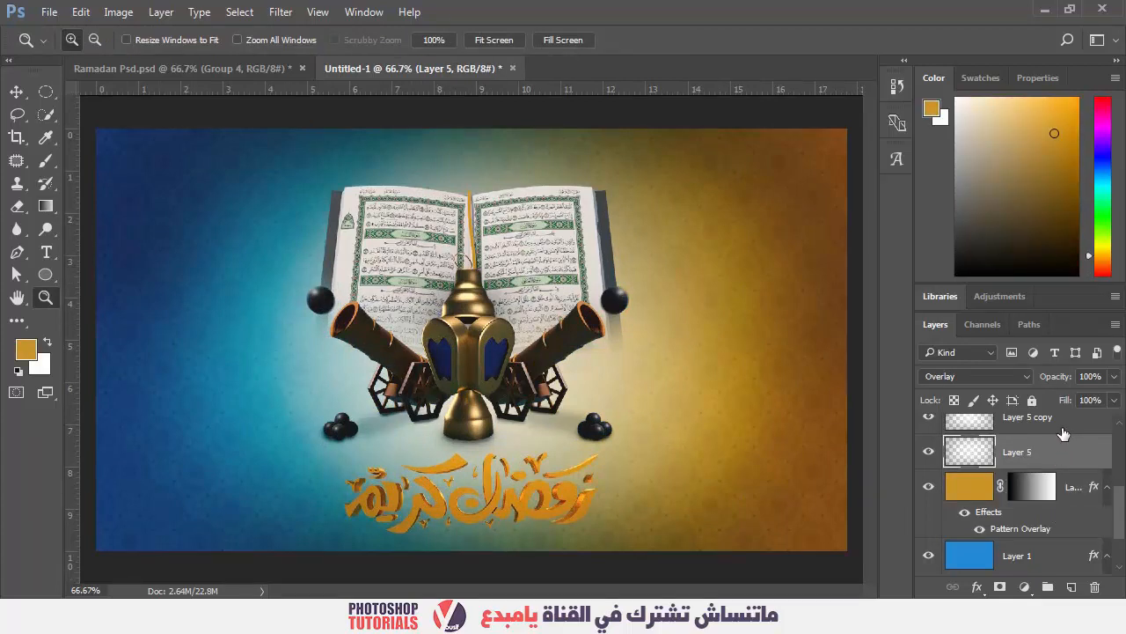
key("ctrl+j")
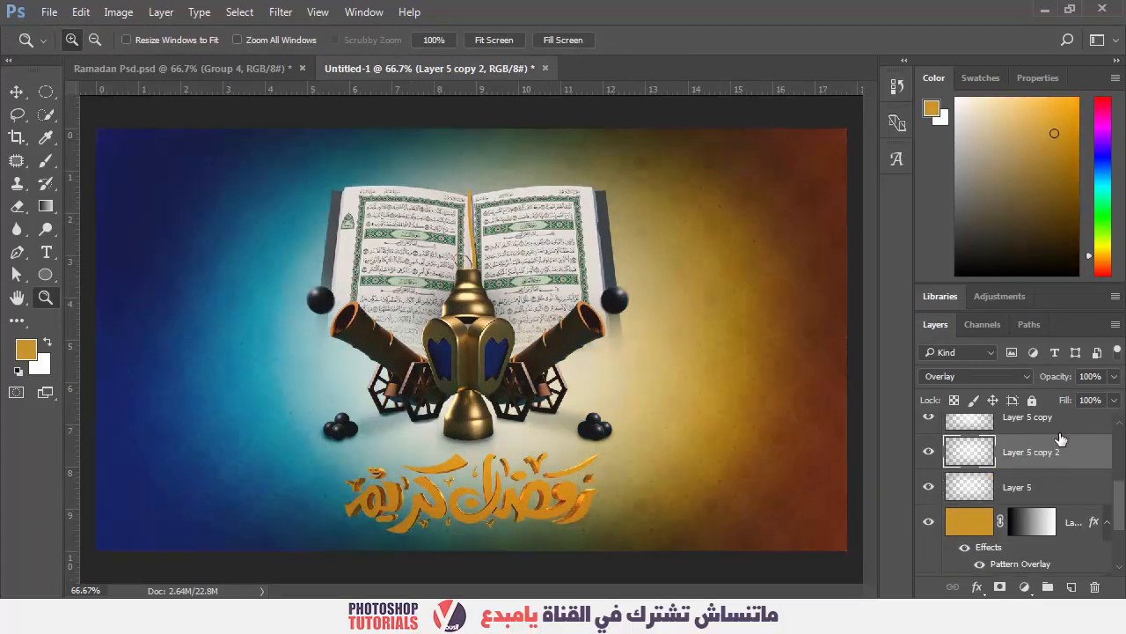
key("Delete")
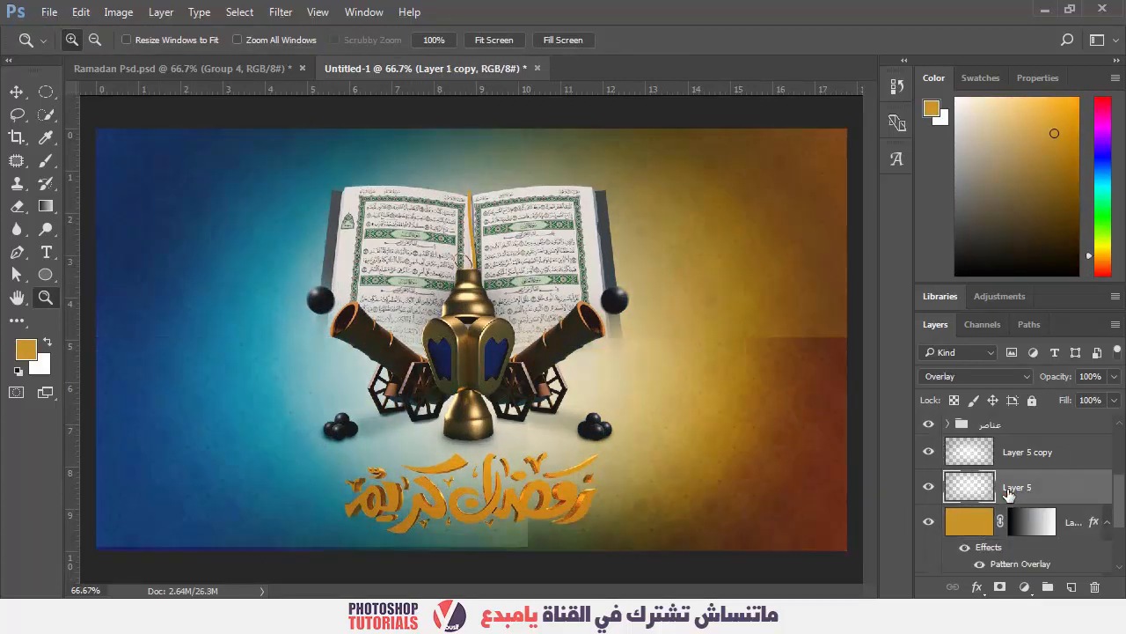
Step: Isolate Layer 5 to inspect its glow, restore the other layers' visibility and duplicate Layer 5
left_click(929, 488, "alt")
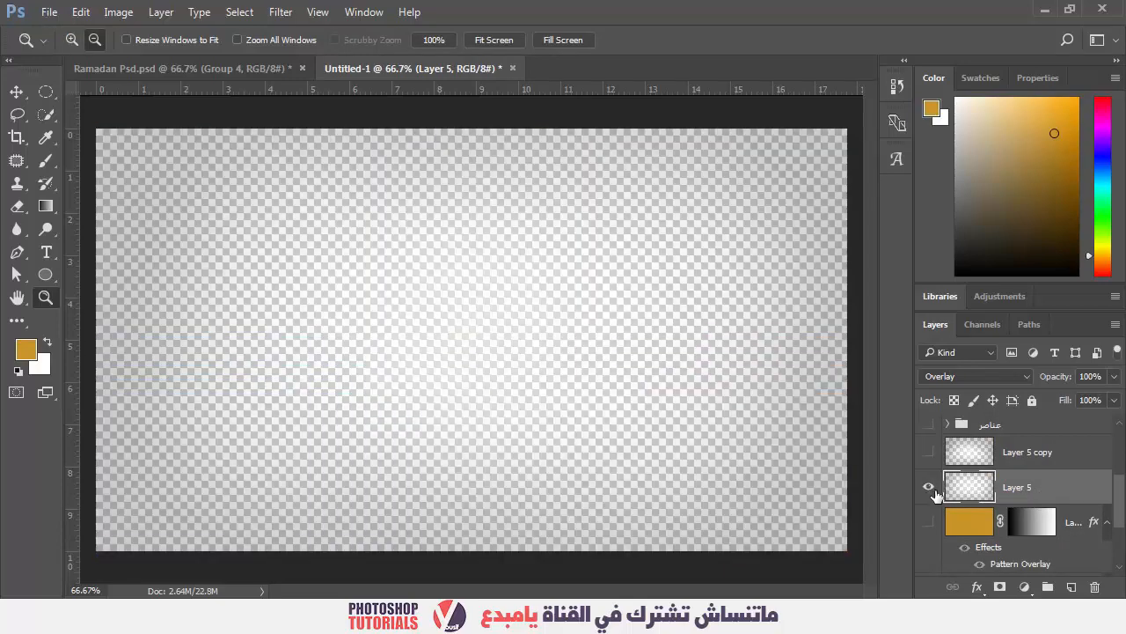
left_click(931, 490, "alt")
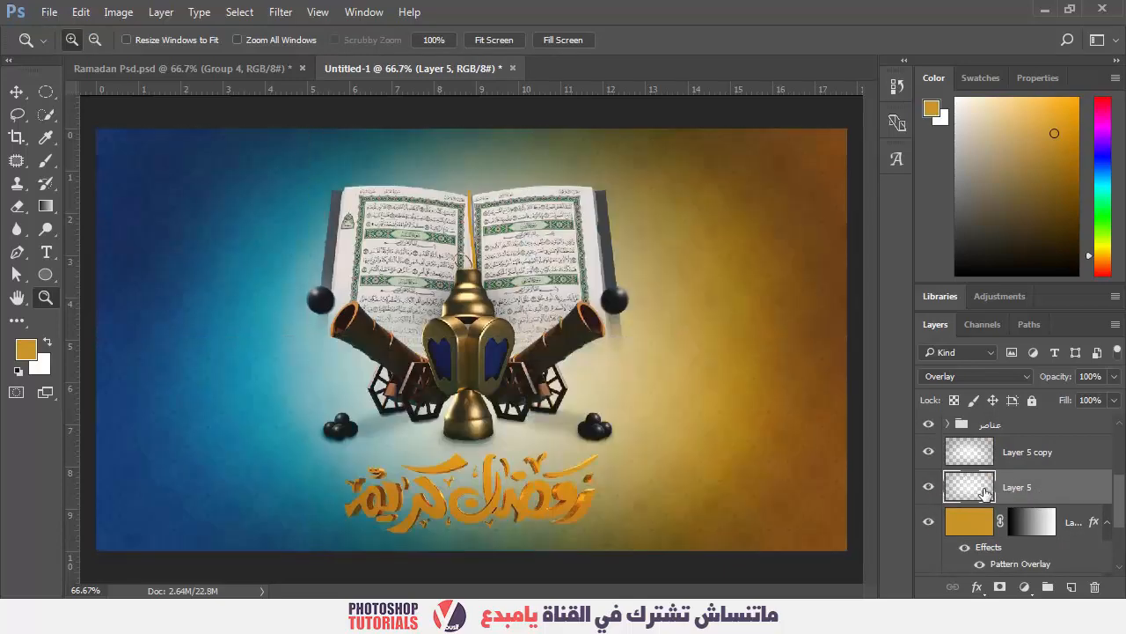
key("ctrl+j")
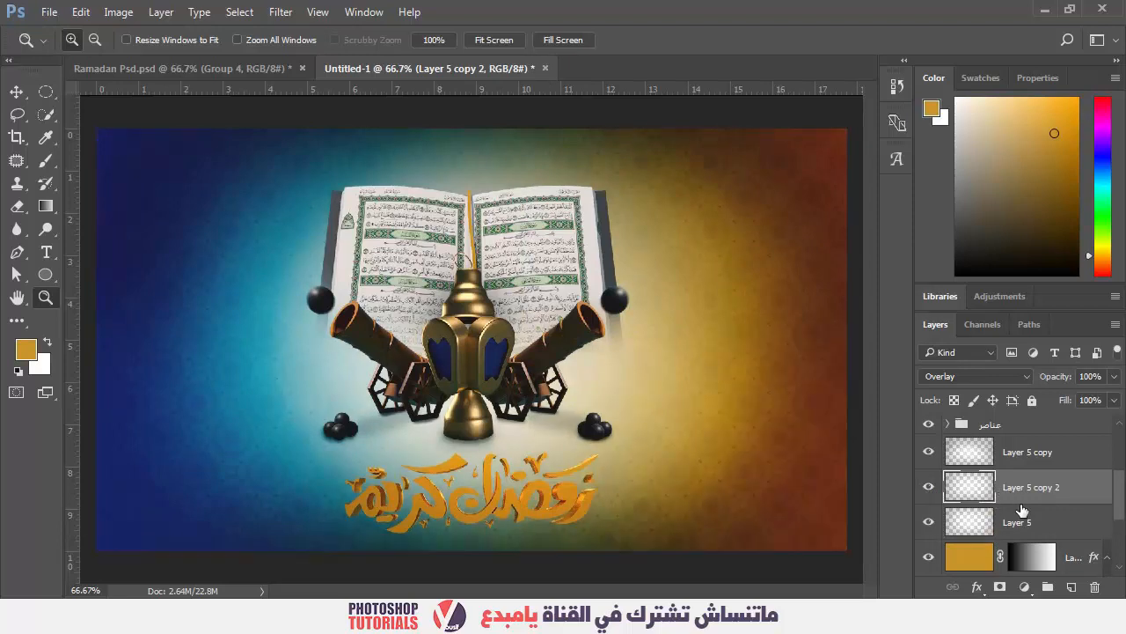
Step: Duplicate Layer 5 copy and set the duplicate's opacity to 50%
left_click(1016, 456)
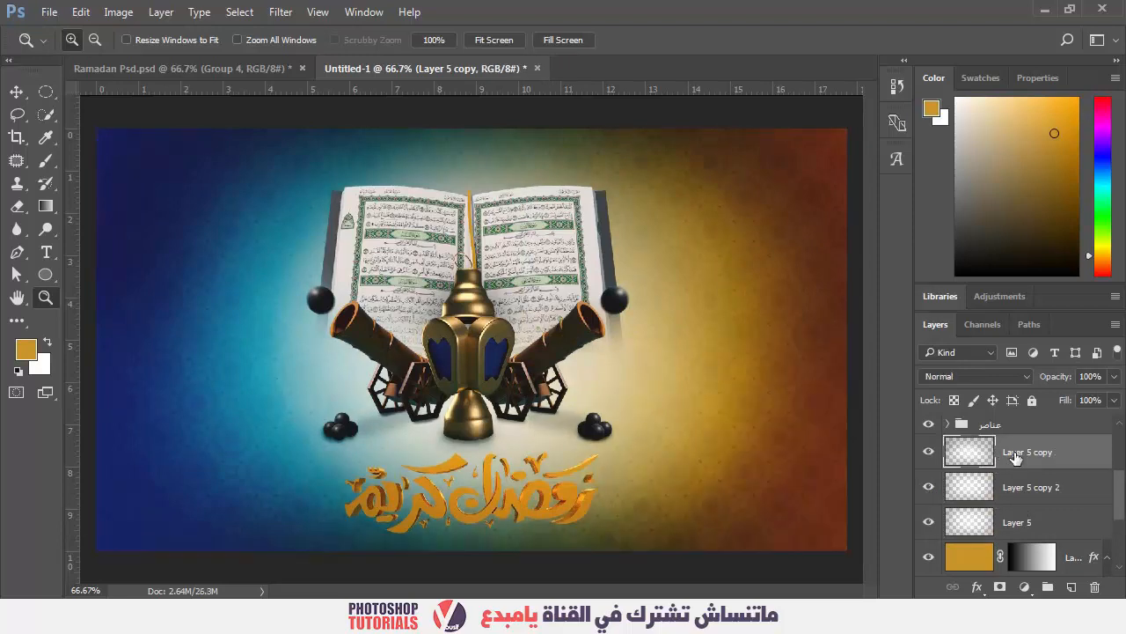
key("ctrl+j")
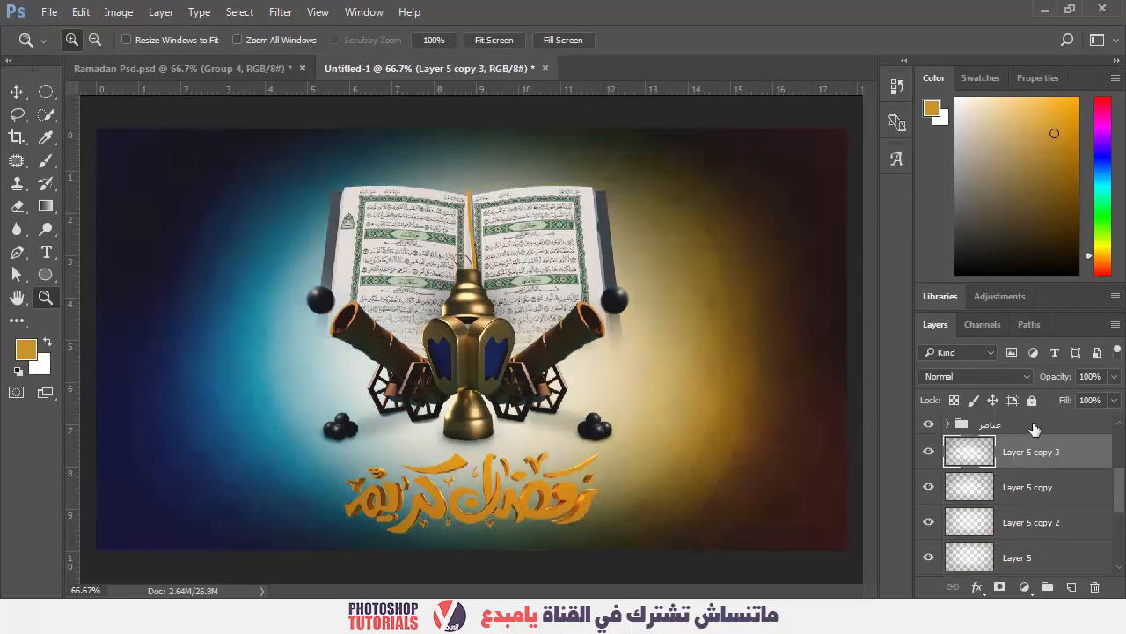
left_click(1055, 379)
type("50")
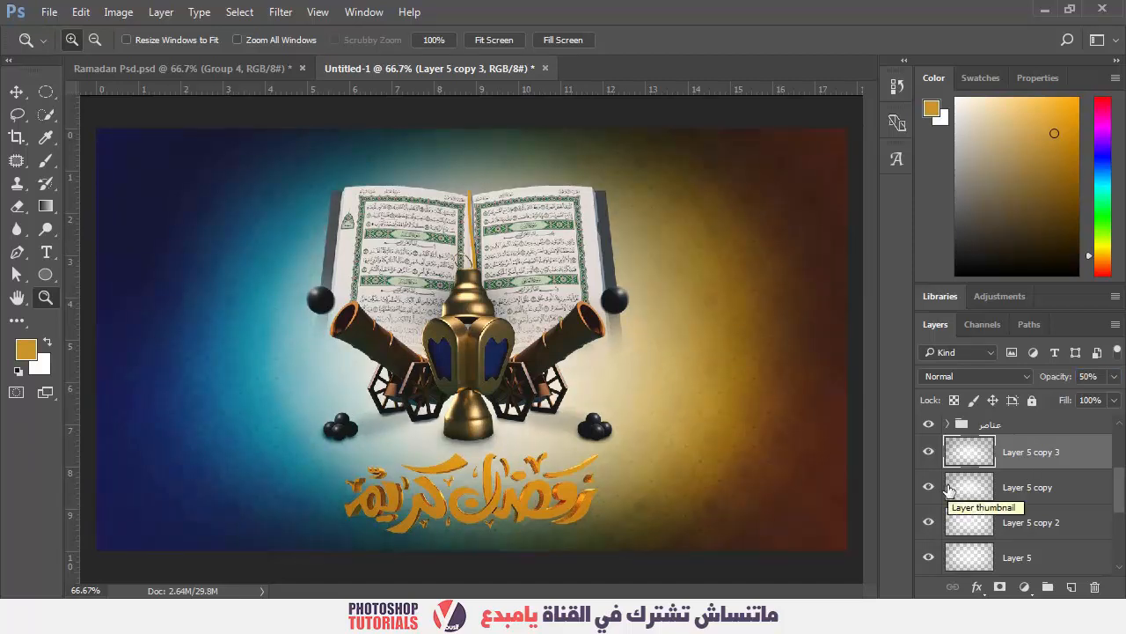
Step: Create a new document 851 pixels wide and 315 pixels high
scroll(985, 497, "up", 4)
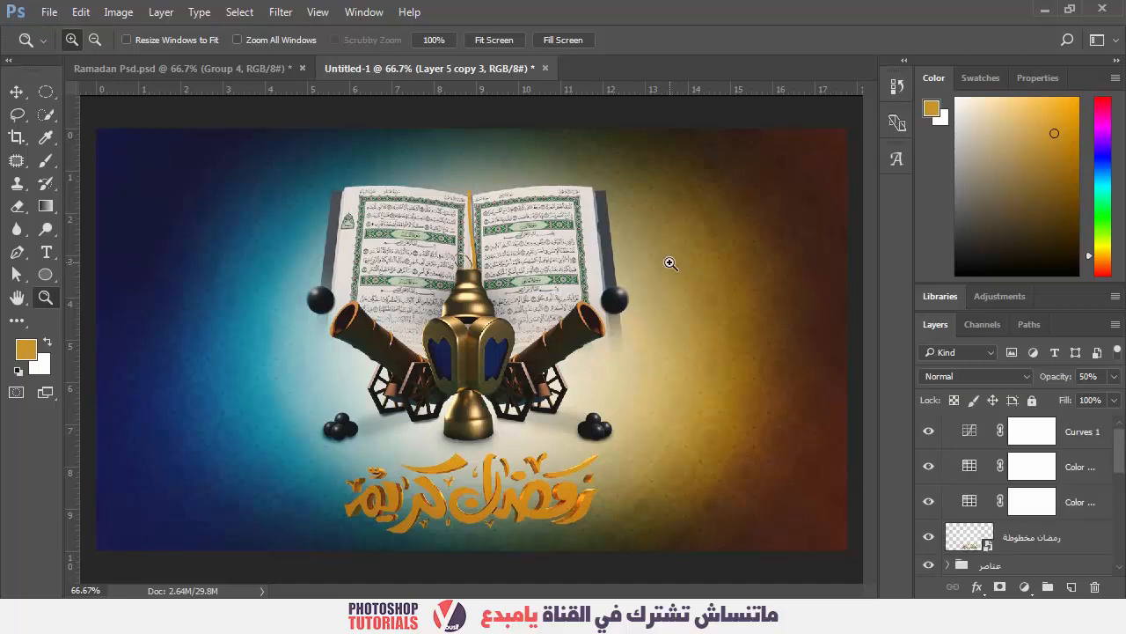
key("ctrl+n")
left_click_drag(523, 290, 433, 310)
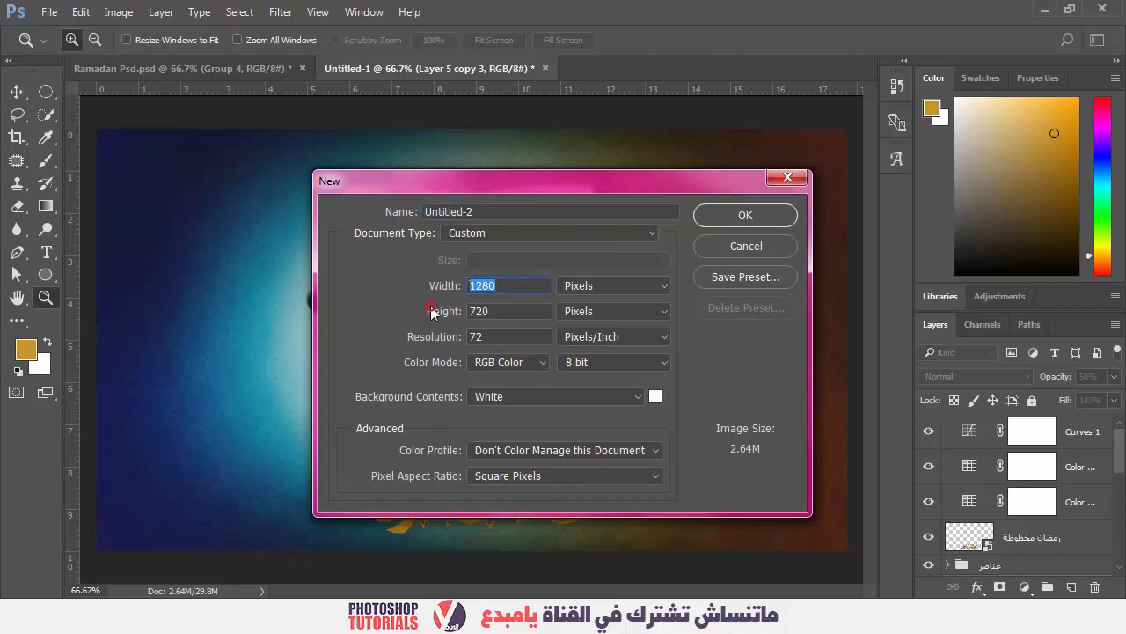
double_click(509, 305)
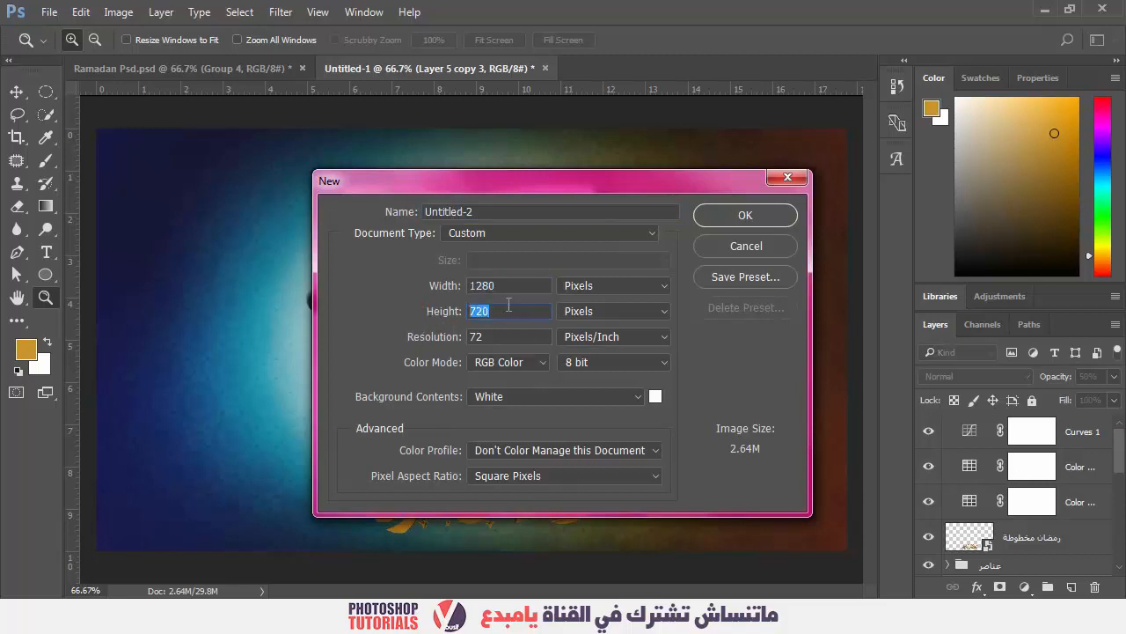
double_click(463, 290)
type("851")
key("Tab")
key("Tab")
type("315")
key("Return")
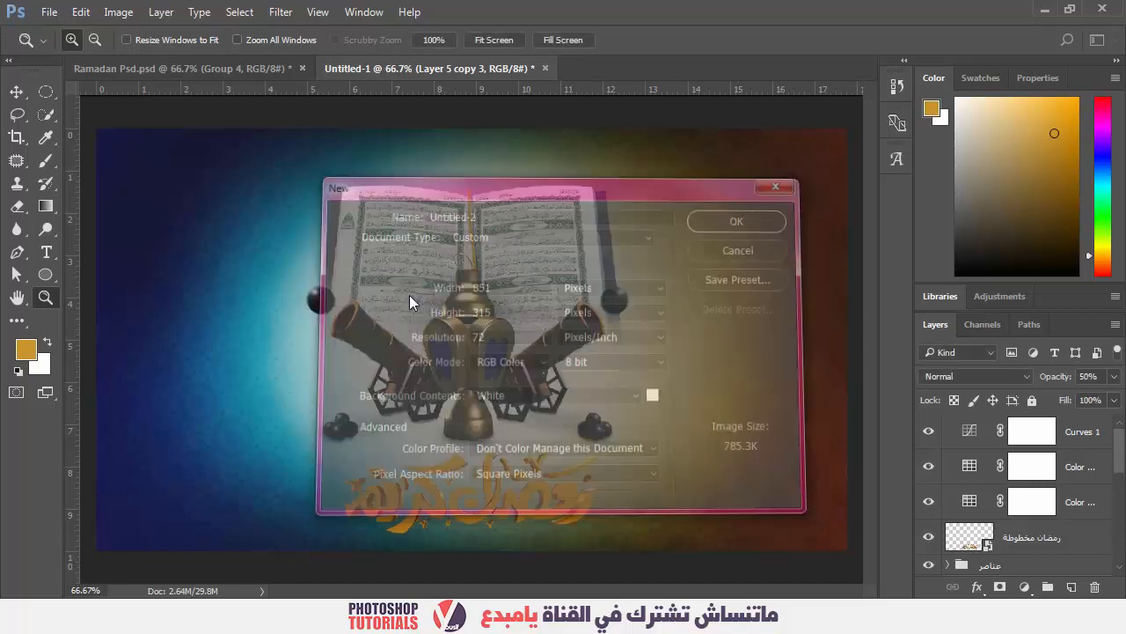
Step: Copy the blue Layer 1 with its Pattern Overlay from Untitled-1 into the Untitled-2 document
key("v")
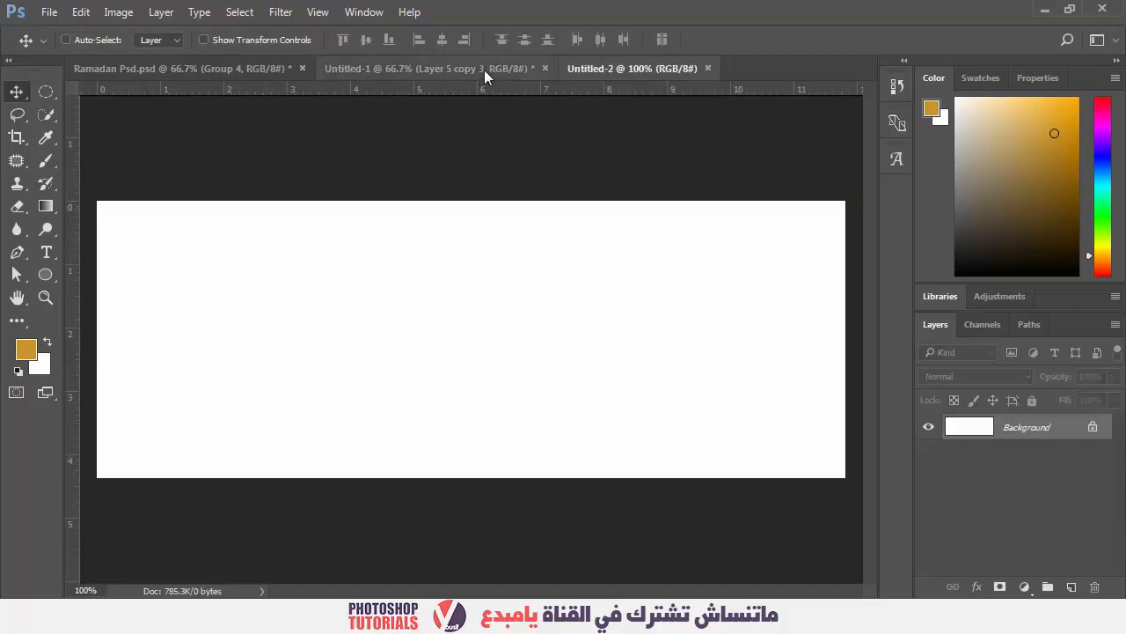
left_click(484, 70)
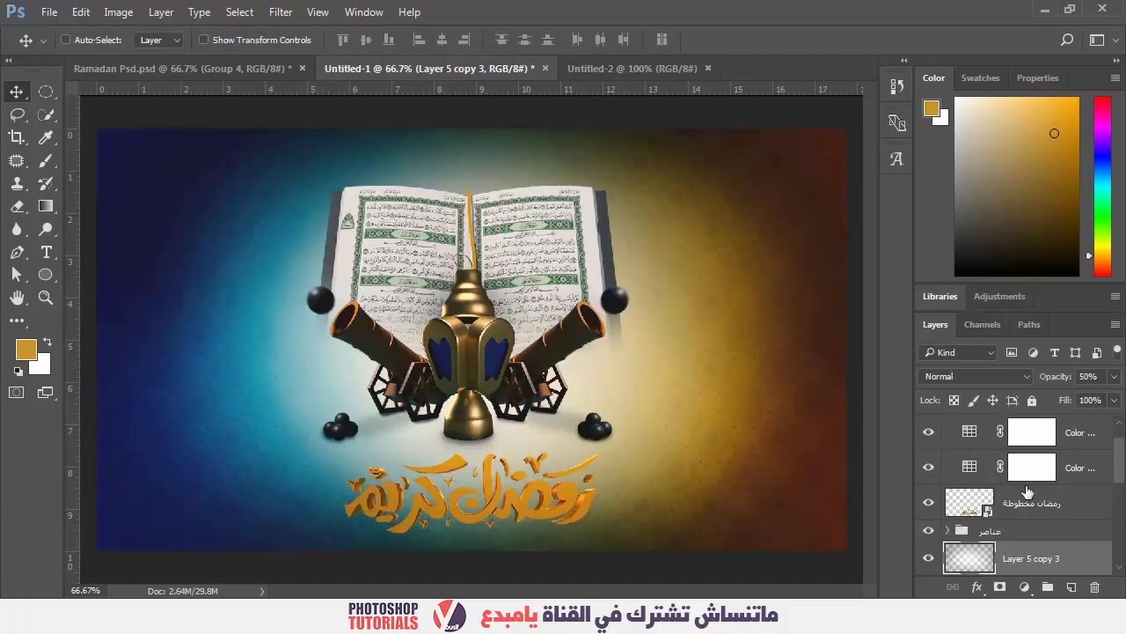
left_click(607, 69)
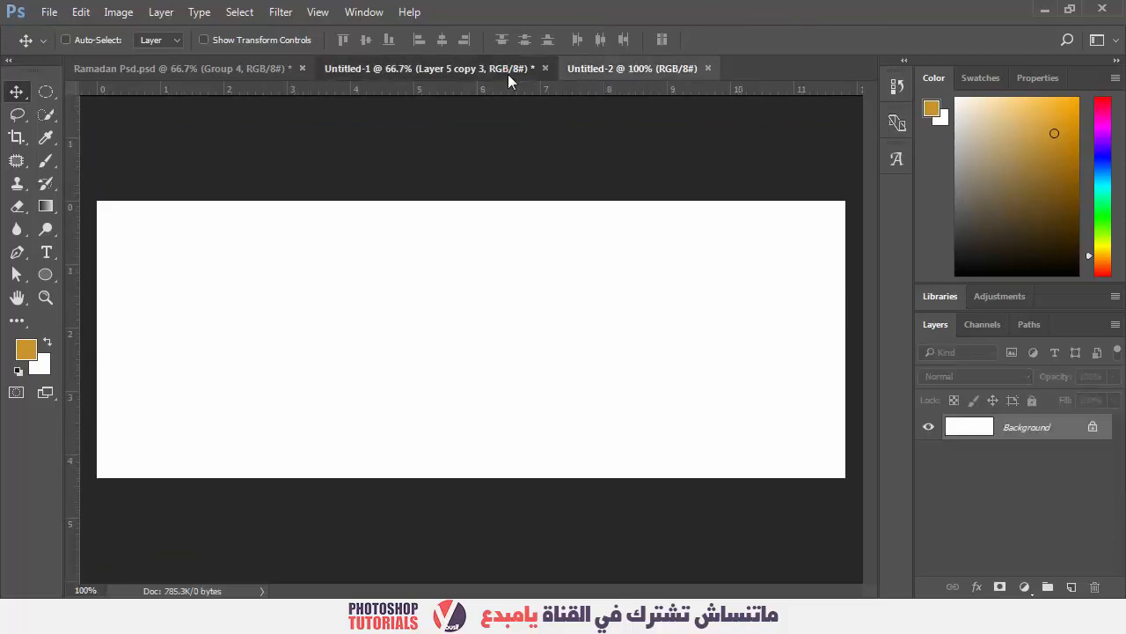
left_click(508, 70)
scroll(1028, 482, "down", 5)
left_click(1075, 495)
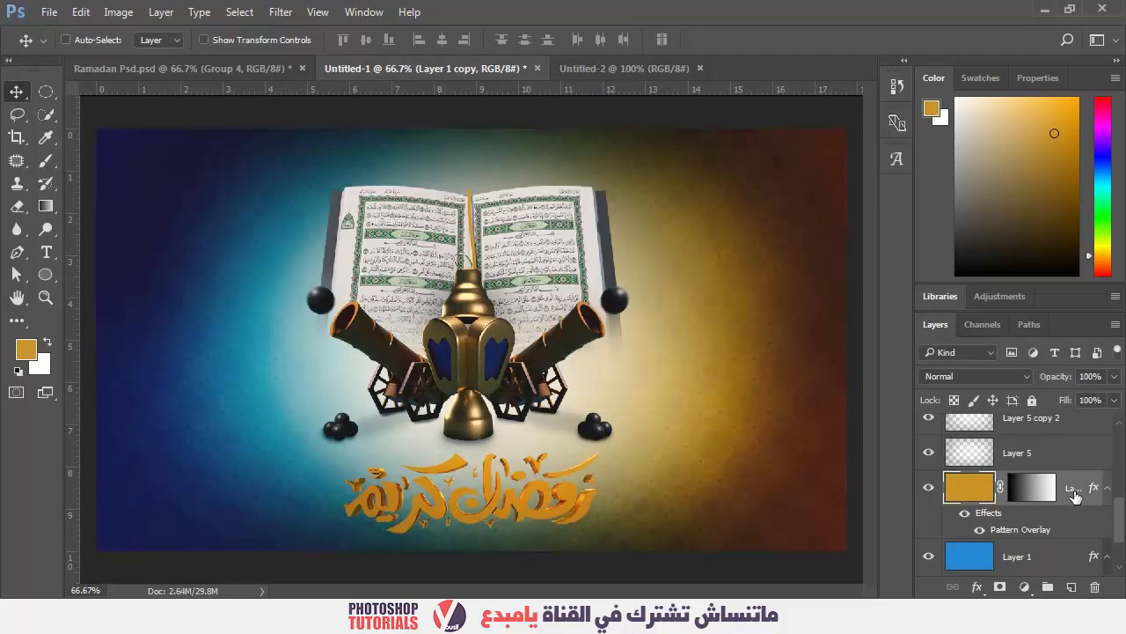
left_click(1062, 559)
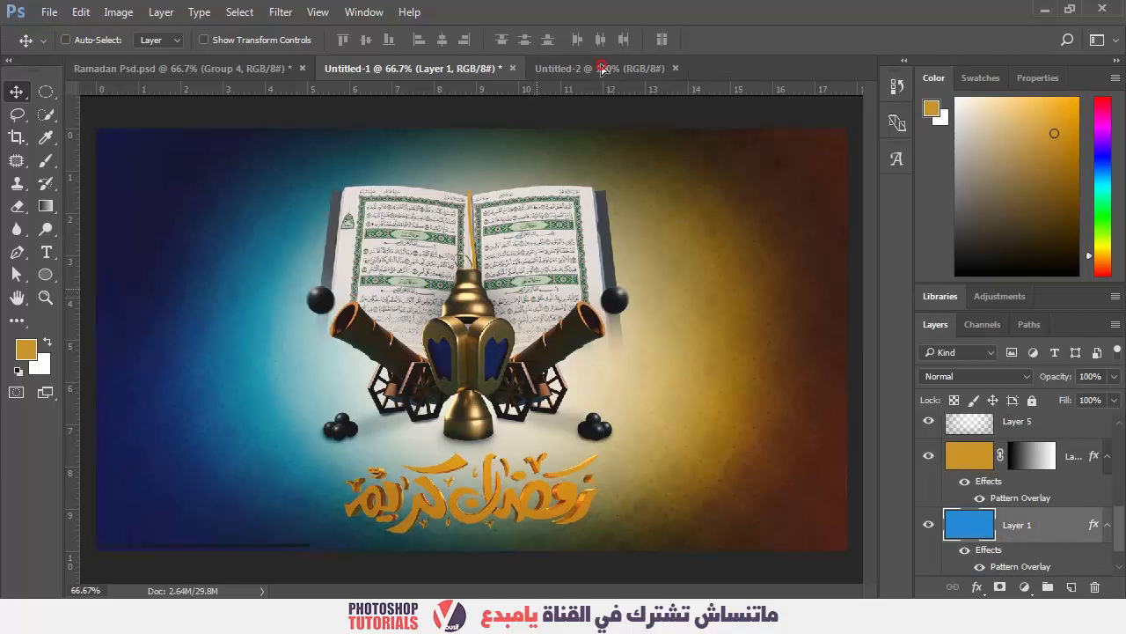
left_click_drag(603, 68, 558, 296)
key("z")
left_click(557, 295, "alt")
left_click(558, 295, "alt")
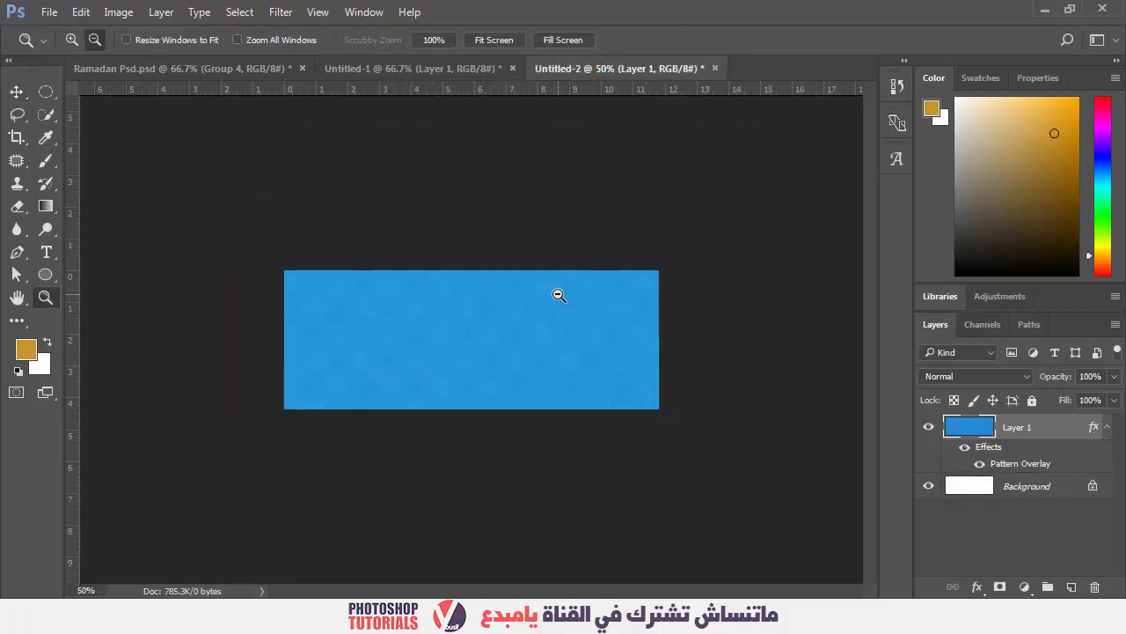
left_click(558, 296, "alt")
Step: Scale Layer 1 to fit the Untitled-2 canvas exactly, about 66.5% in width and 43.9% in height
key("ctrl+t")
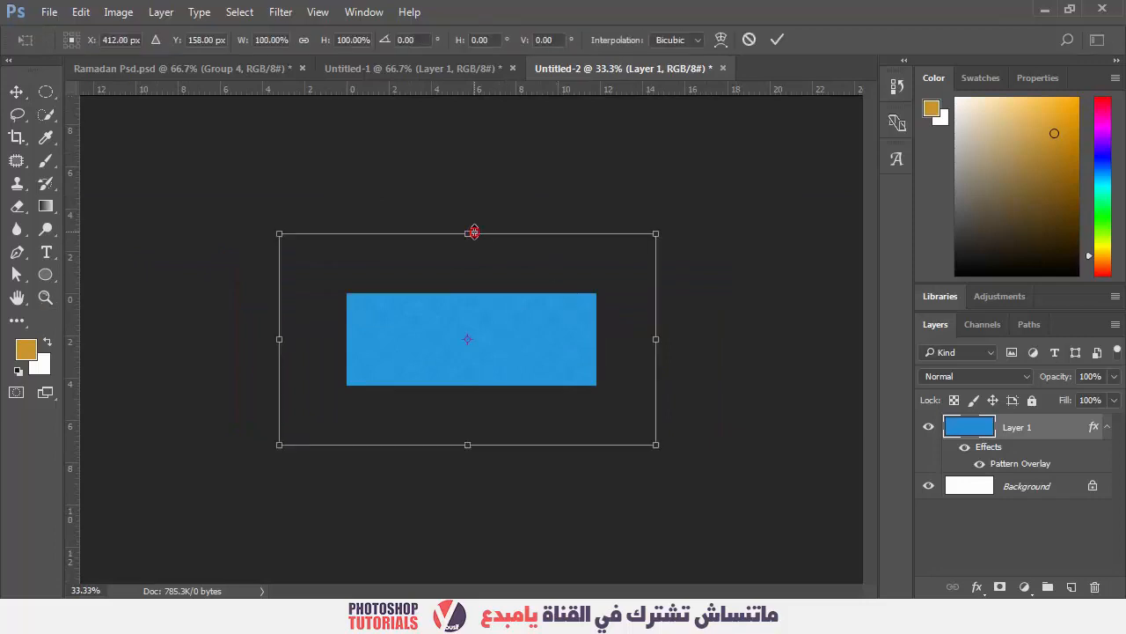
left_click_drag(473, 235, 486, 317)
key("ctrl+plus")
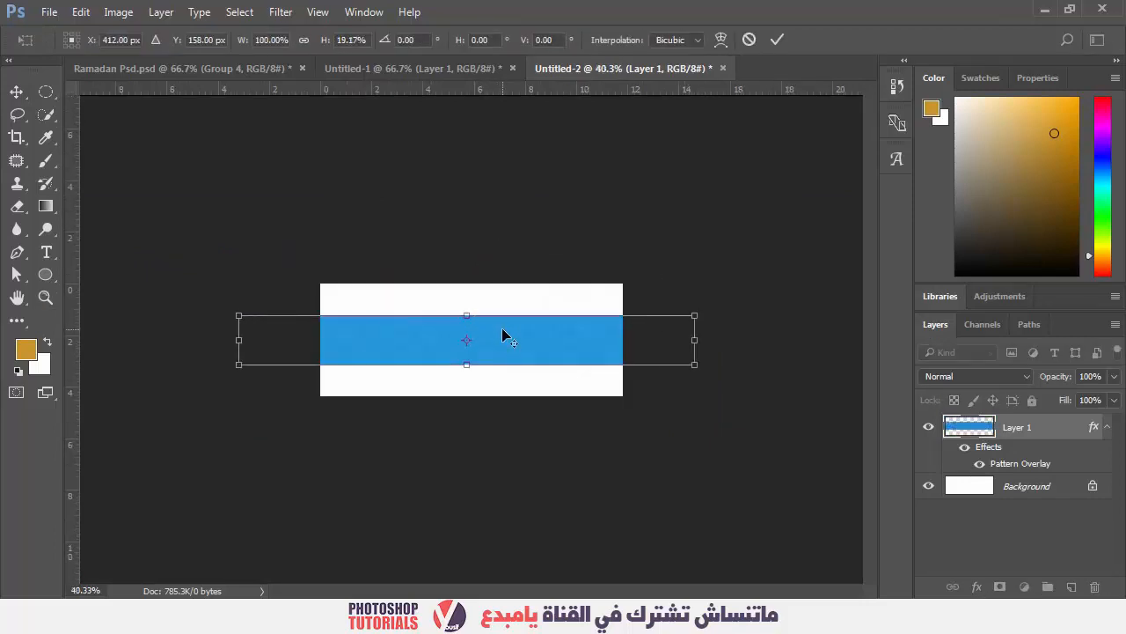
key("ctrl+plus")
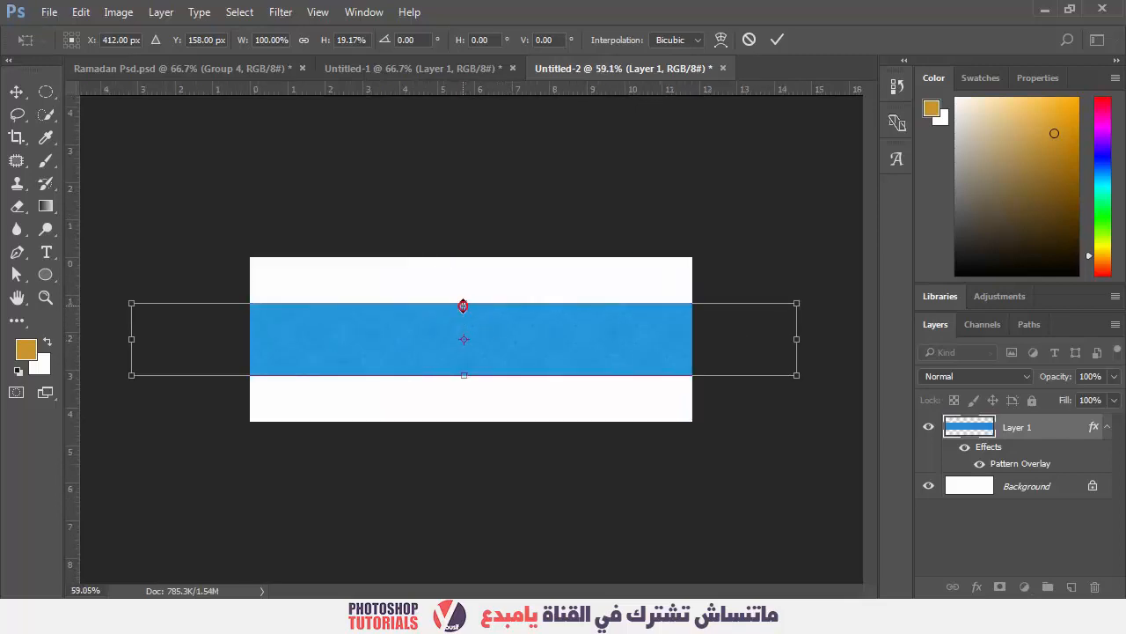
left_click_drag(464, 304, 461, 250)
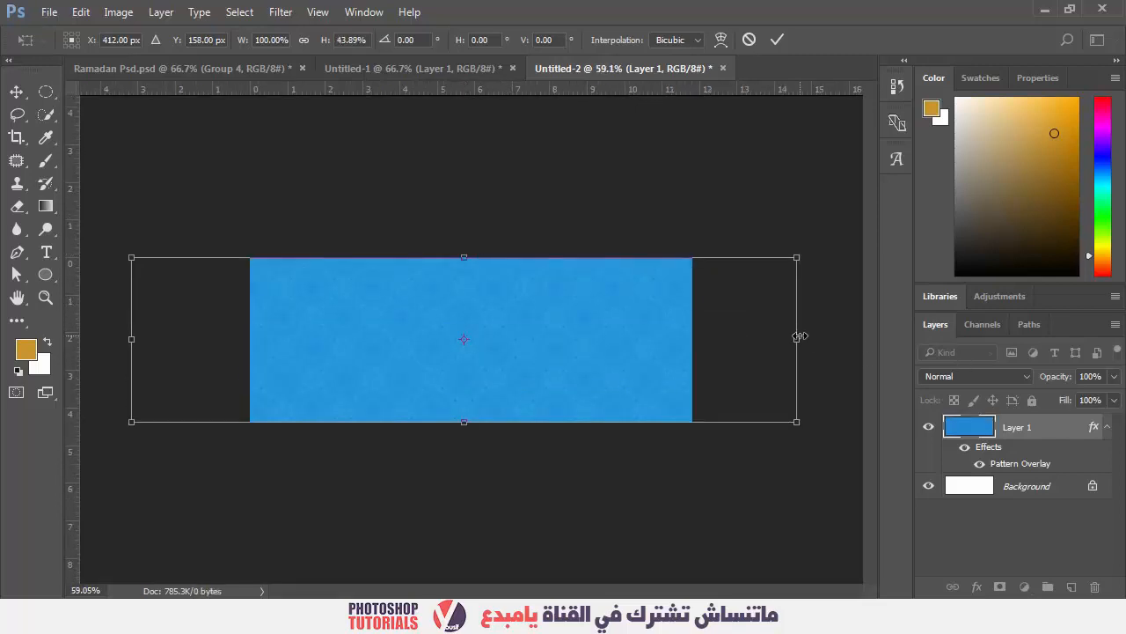
left_click_drag(797, 336, 692, 336)
left_click_drag(228, 338, 240, 337)
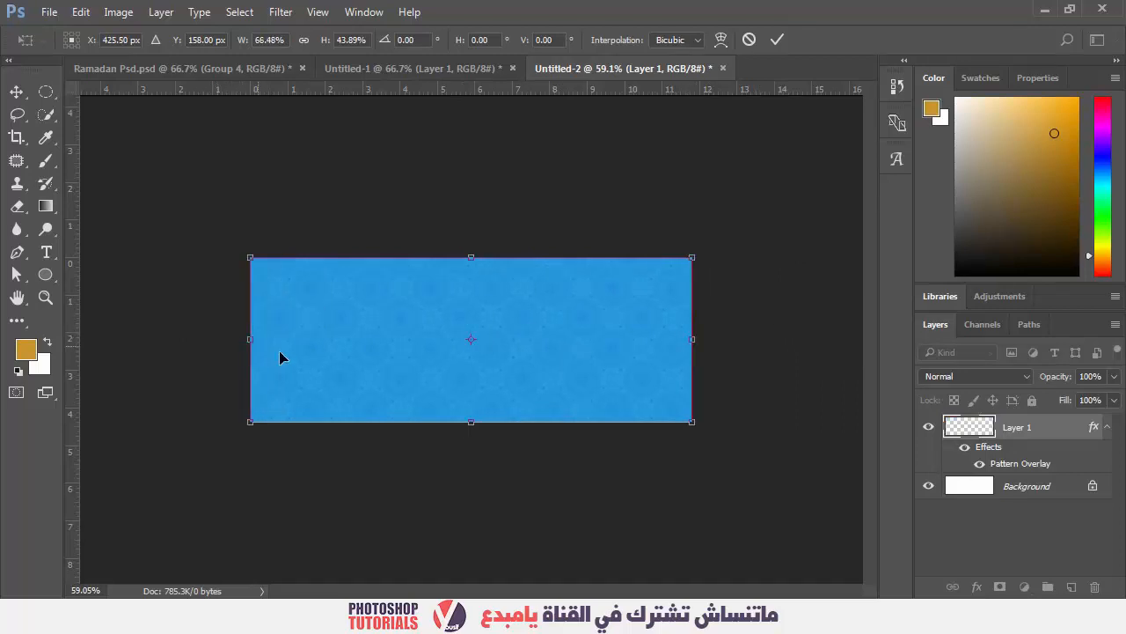
key("Return")
Step: Set the Pattern Overlay scale of Layer 1 to 37%
key("z")
double_click(1008, 464)
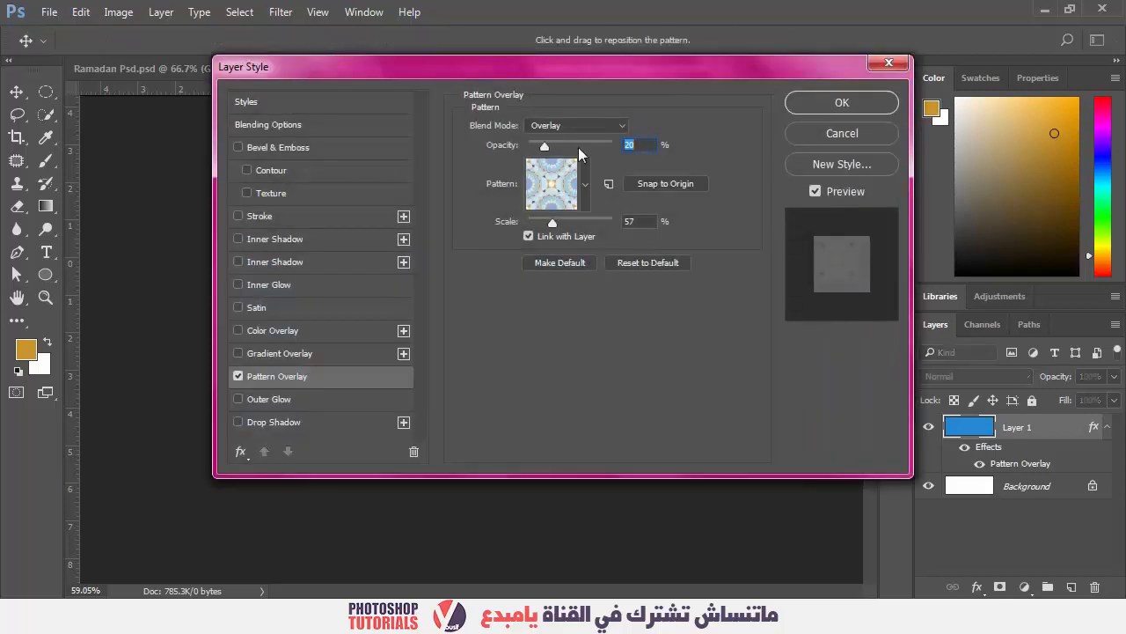
left_click_drag(596, 75, 847, 400)
left_click(860, 382)
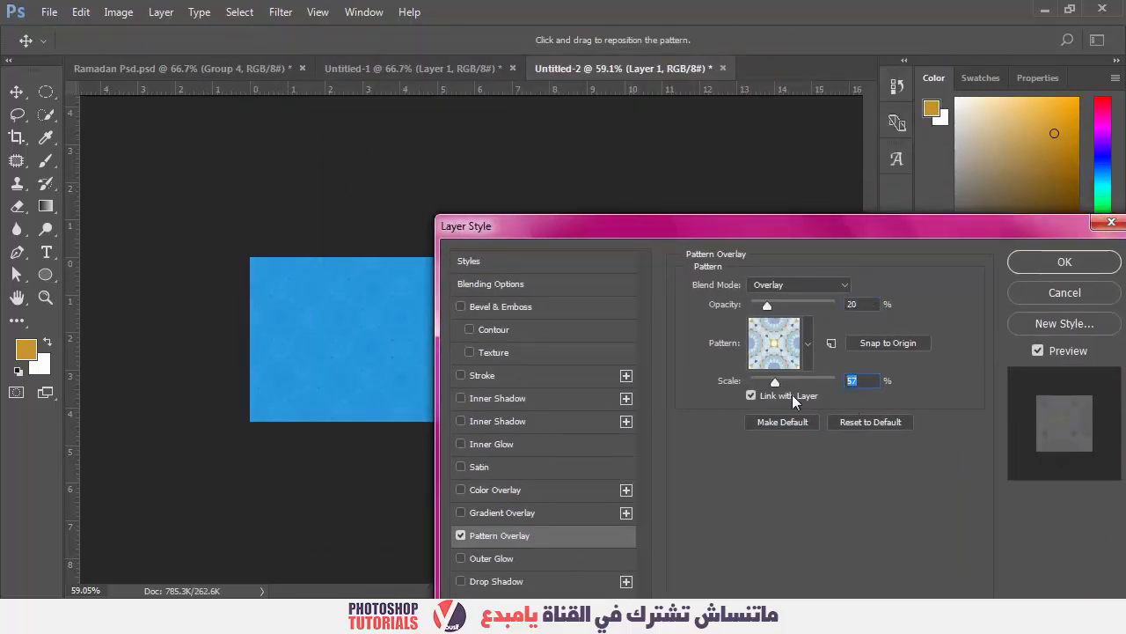
type("37")
key("Return")
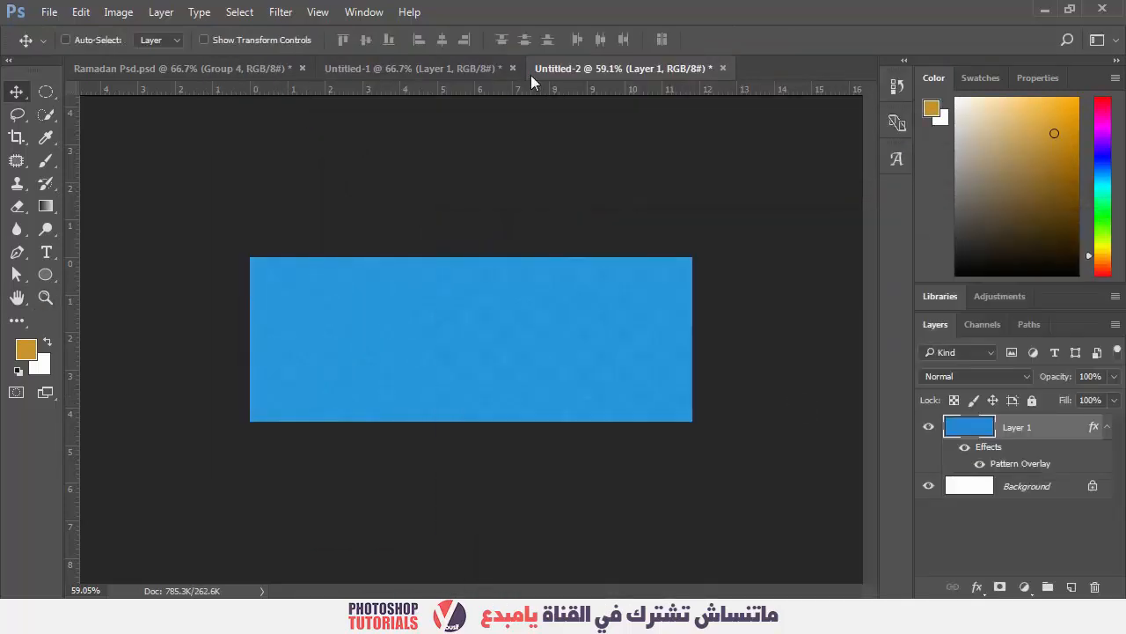
Step: In Untitled-1, group Layer 5 with all its copies and name the group اسود وابيض
left_click(475, 71)
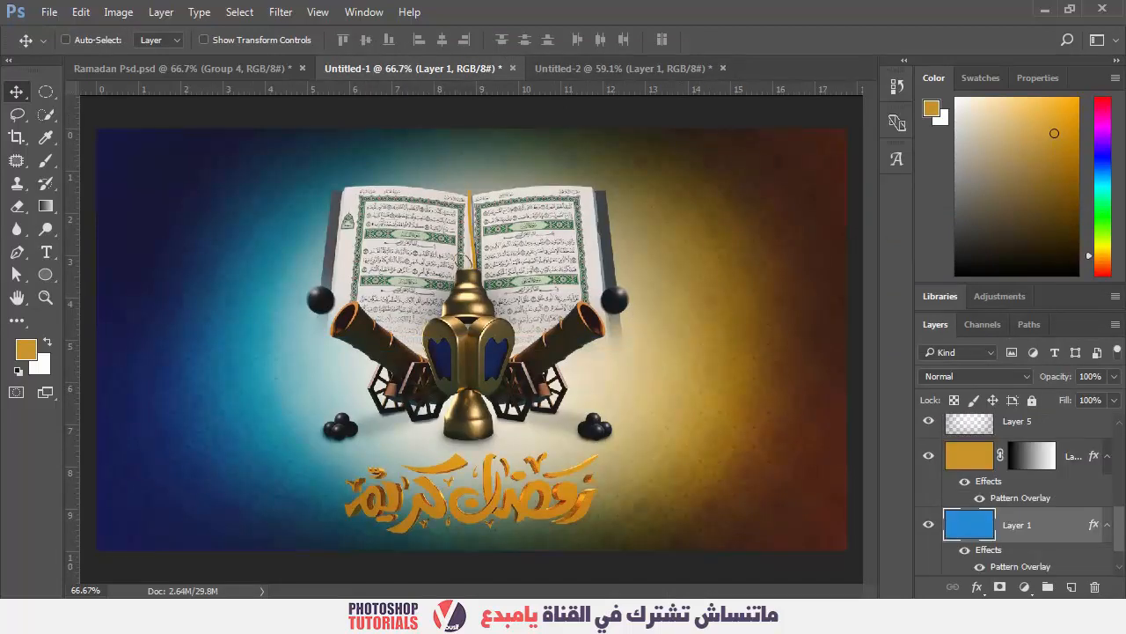
scroll(1045, 526, "down", 3)
left_click(1048, 528)
scroll(1048, 528, "up", 2)
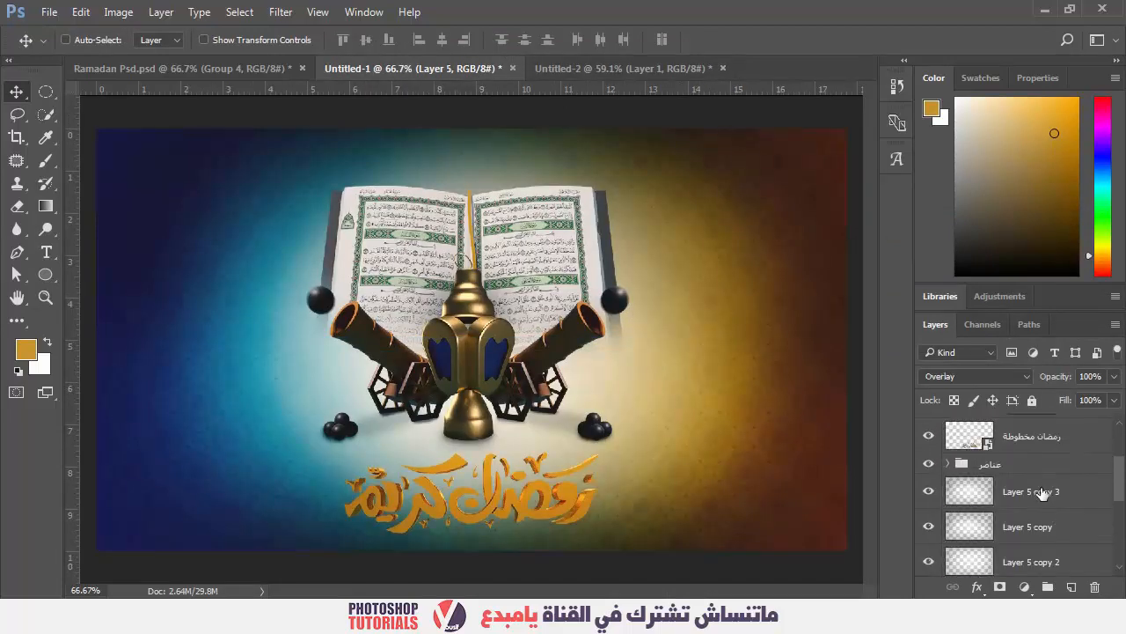
left_click(1044, 493, "shift")
key("ctrl+g")
double_click(995, 484)
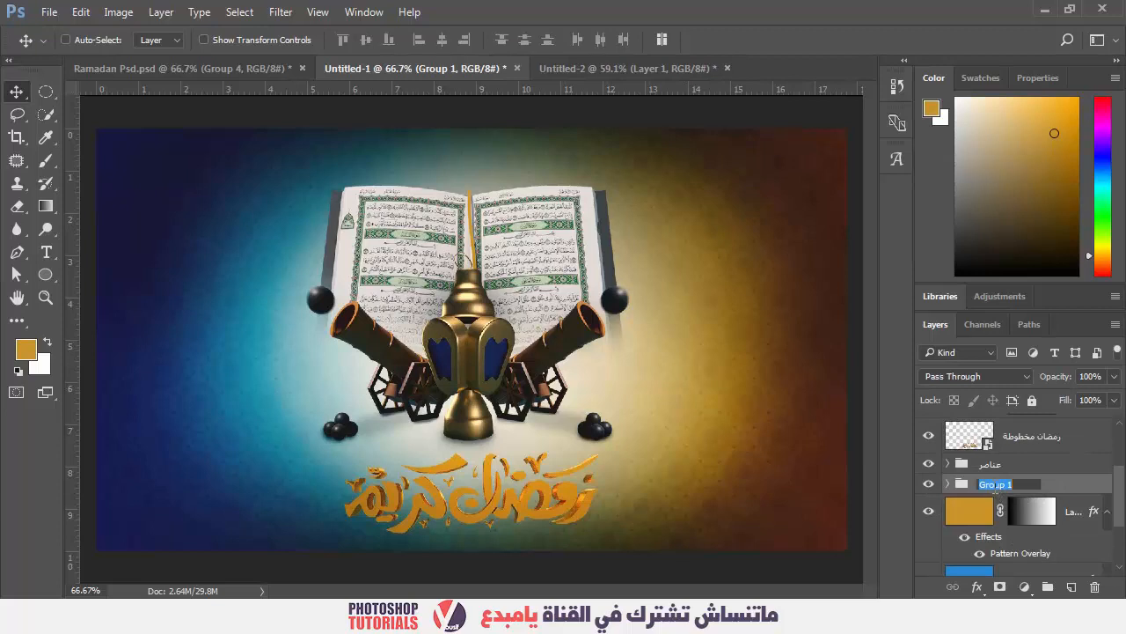
key("BackSpace")
type("اسود وابيض")
key("Return")
Step: Copy the اسود وابيض group into Untitled-2 and scale it to fit the canvas, about 66.5% in width and 43.9% in height
left_click_drag(1003, 495, 615, 291)
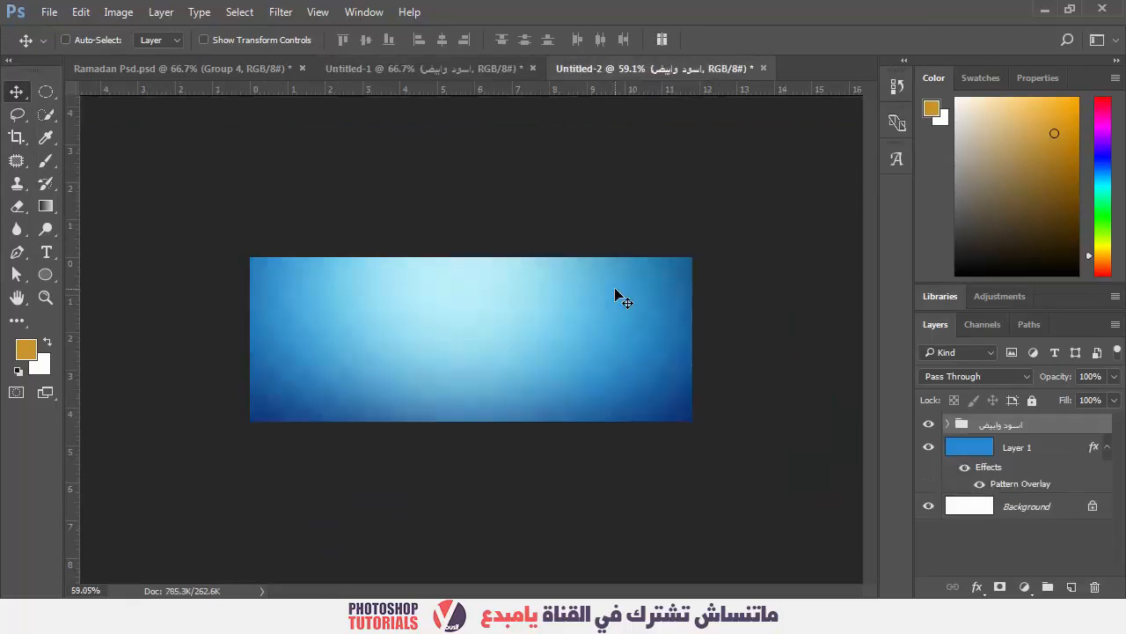
key("z")
left_click(574, 379, "alt")
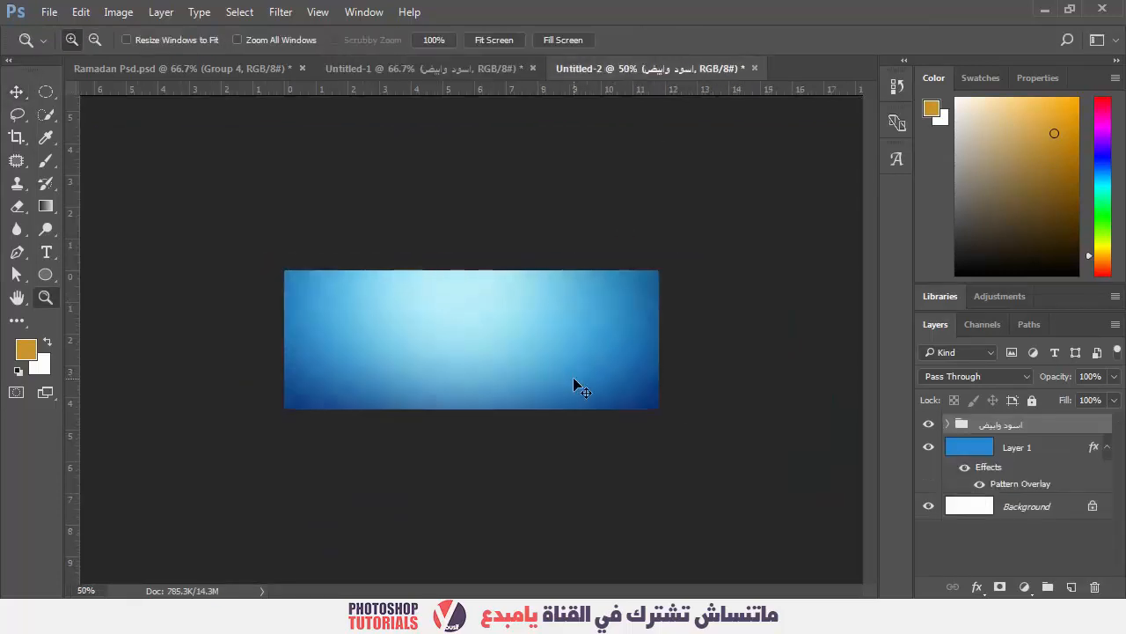
key("ctrl+t")
left_click_drag(658, 396, 548, 343)
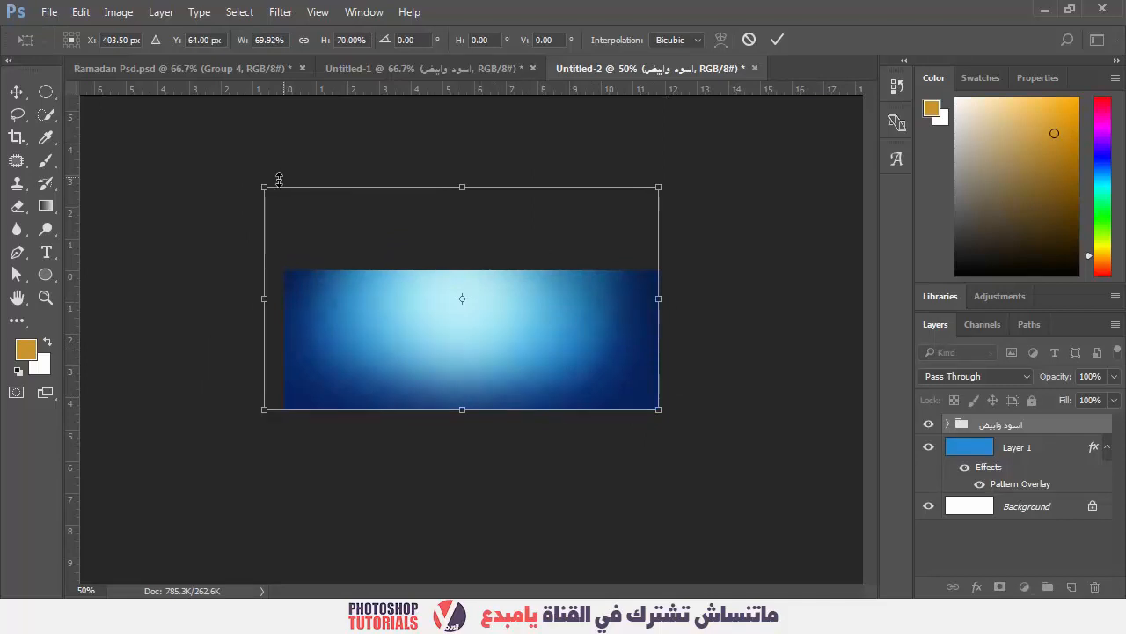
left_click_drag(268, 194, 287, 271)
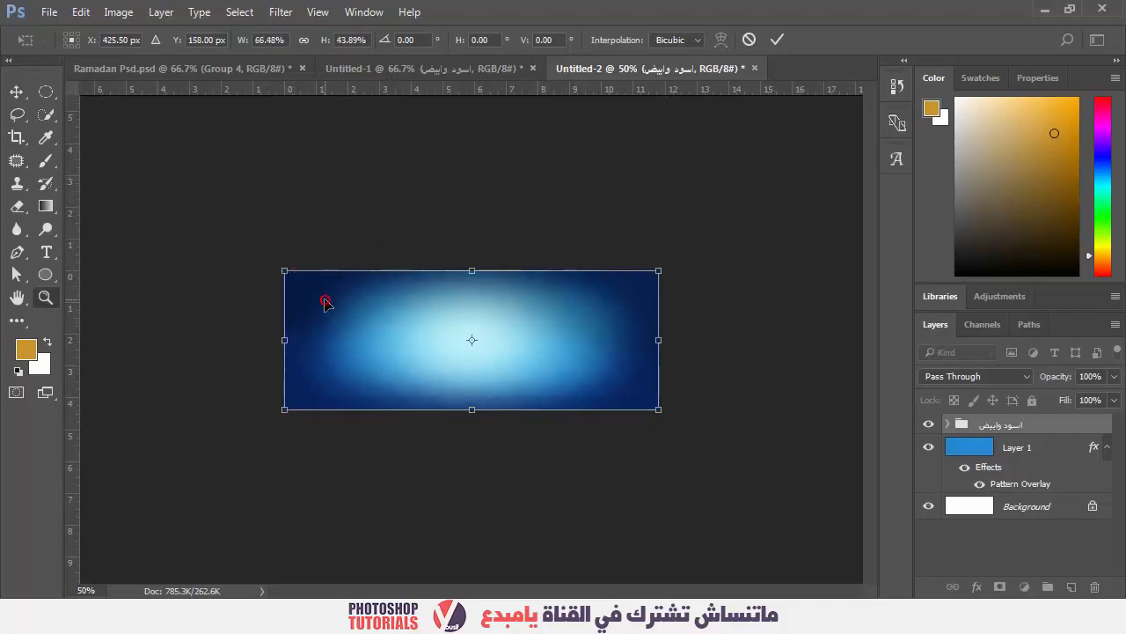
key("Return")
key("v")
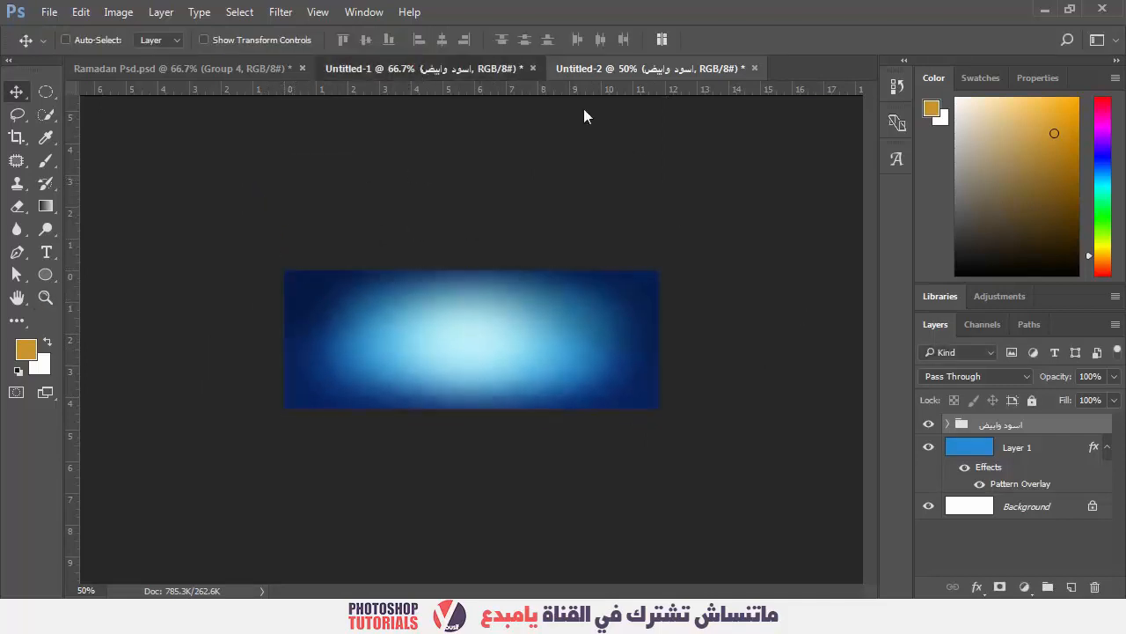
Step: Copy the عناصر group from Untitled-1 into Untitled-2, scale it to about 53% and centre it on the canvas
left_click(476, 69)
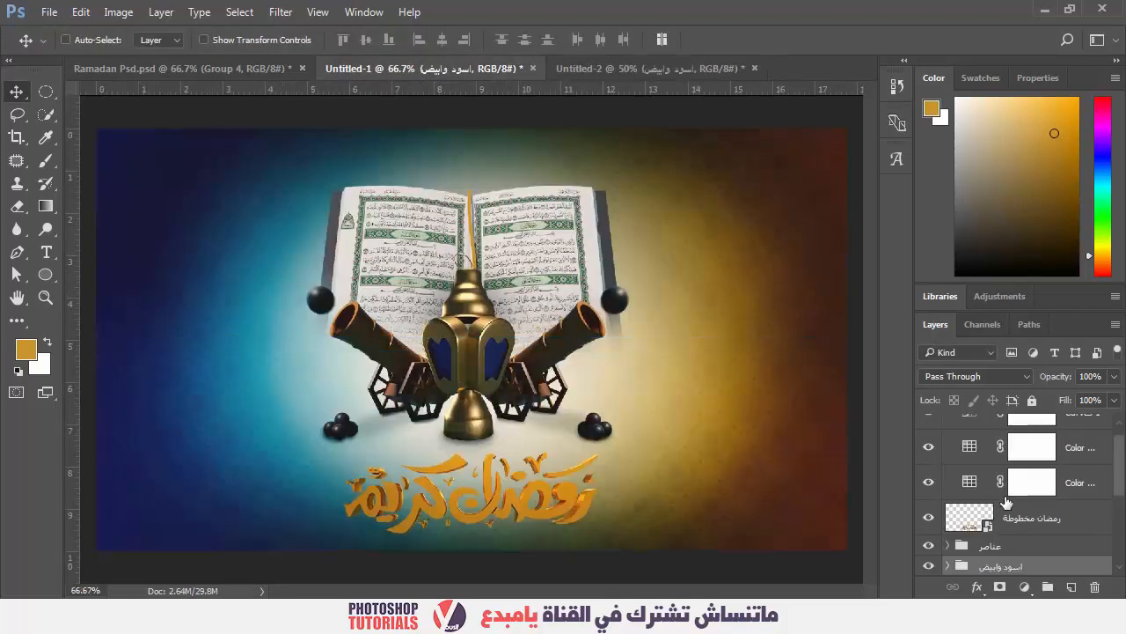
left_click(990, 546)
left_click_drag(734, 319, 602, 349)
key("ctrl+t")
left_click_drag(543, 214, 486, 256)
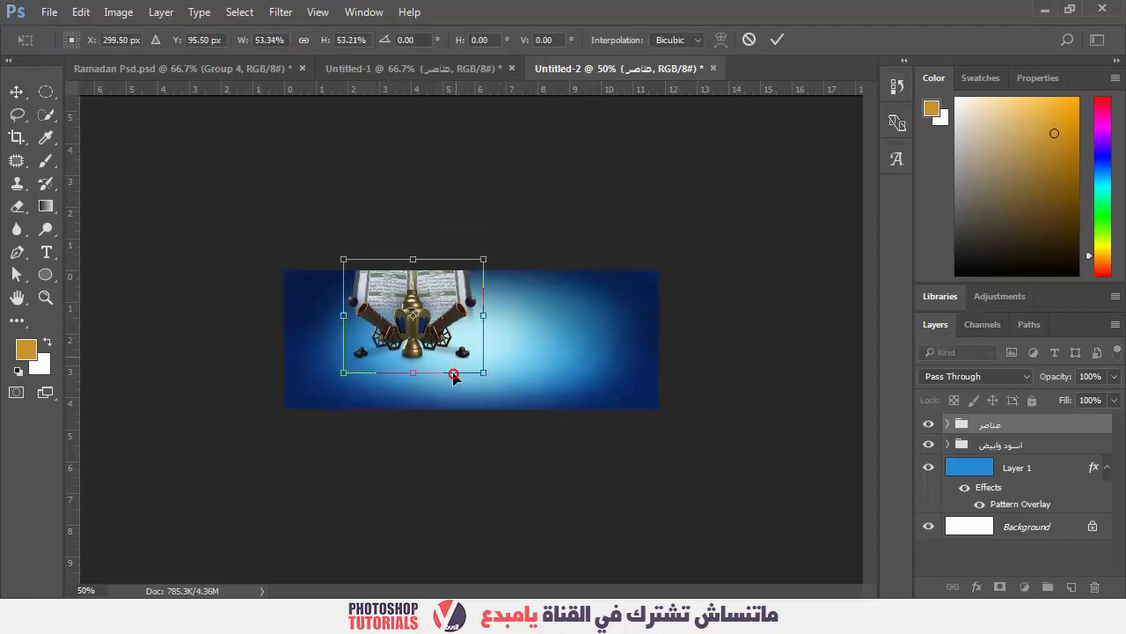
left_click_drag(459, 362, 516, 394)
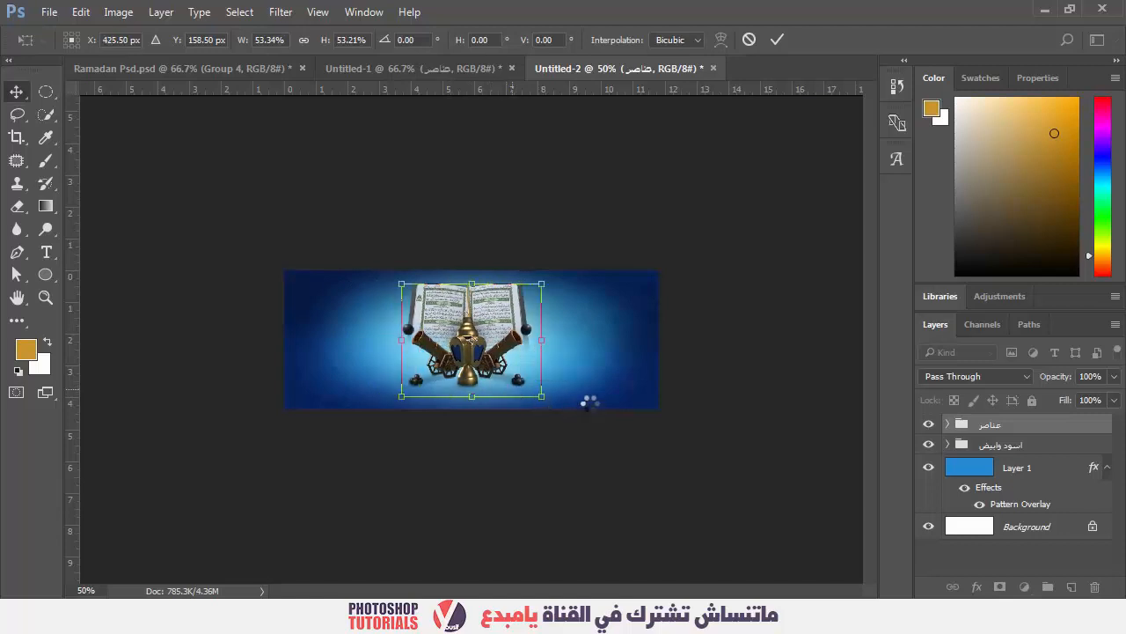
key("Return")
Step: Copy Curves 1, both Color Lookup adjustment layers and the رمضان مخطوطة layer from Untitled-1 into Untitled-2
left_click(387, 68)
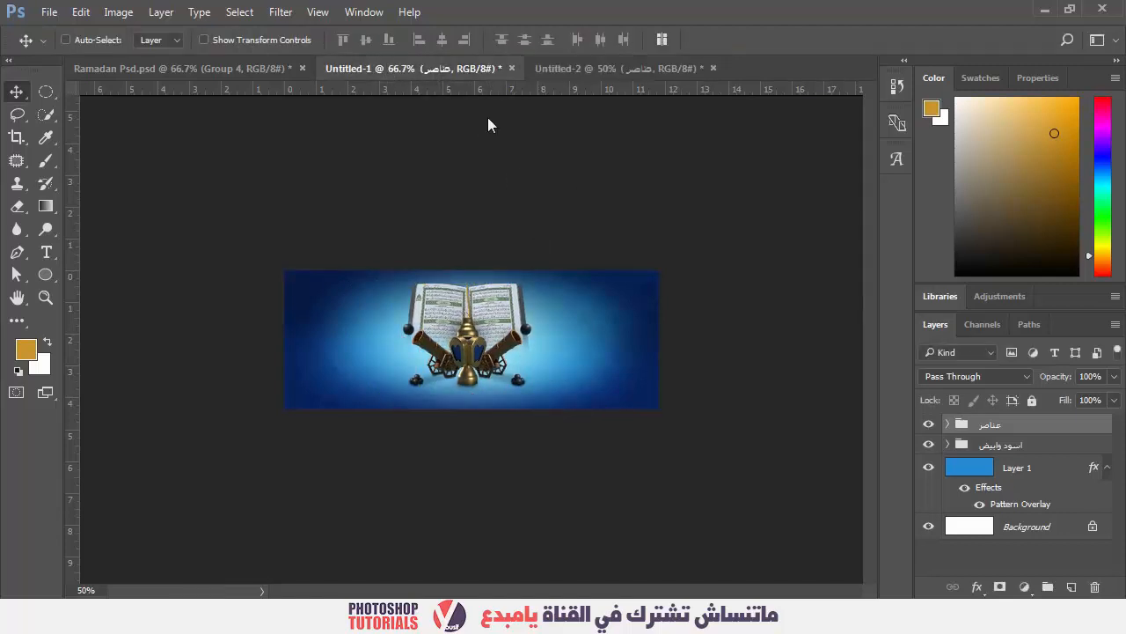
left_click(1086, 501)
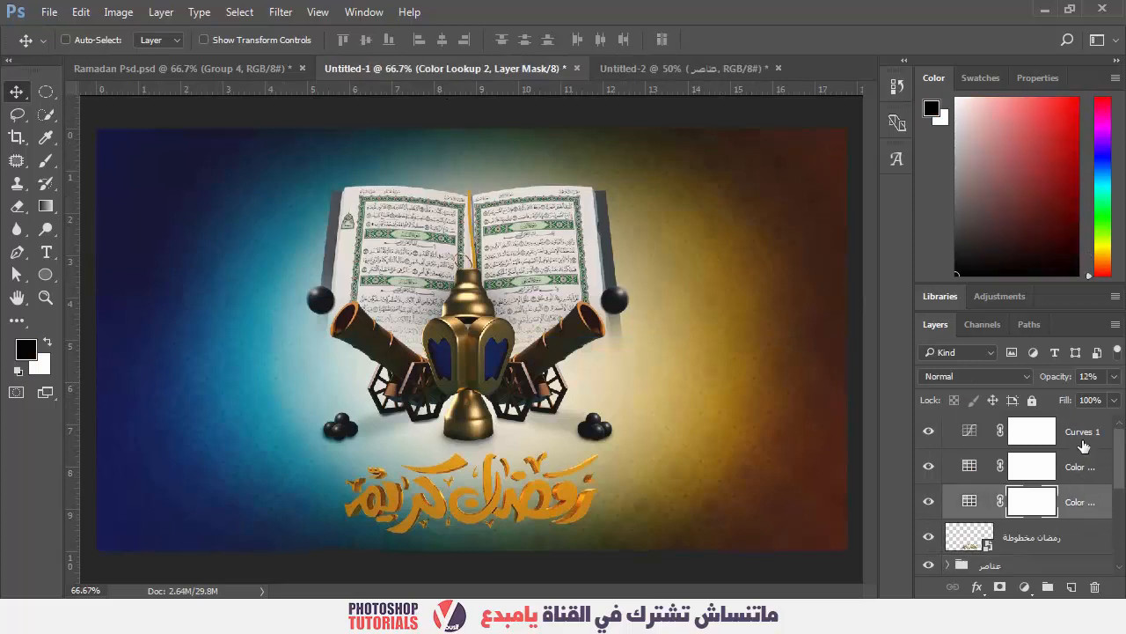
left_click(1084, 446, "shift")
left_click(1072, 546, "shift")
mouse_move(608, 289)
left_mouse_down()
mouse_move(633, 97)
mouse_move(616, 69)
mouse_move(562, 284)
left_mouse_up()
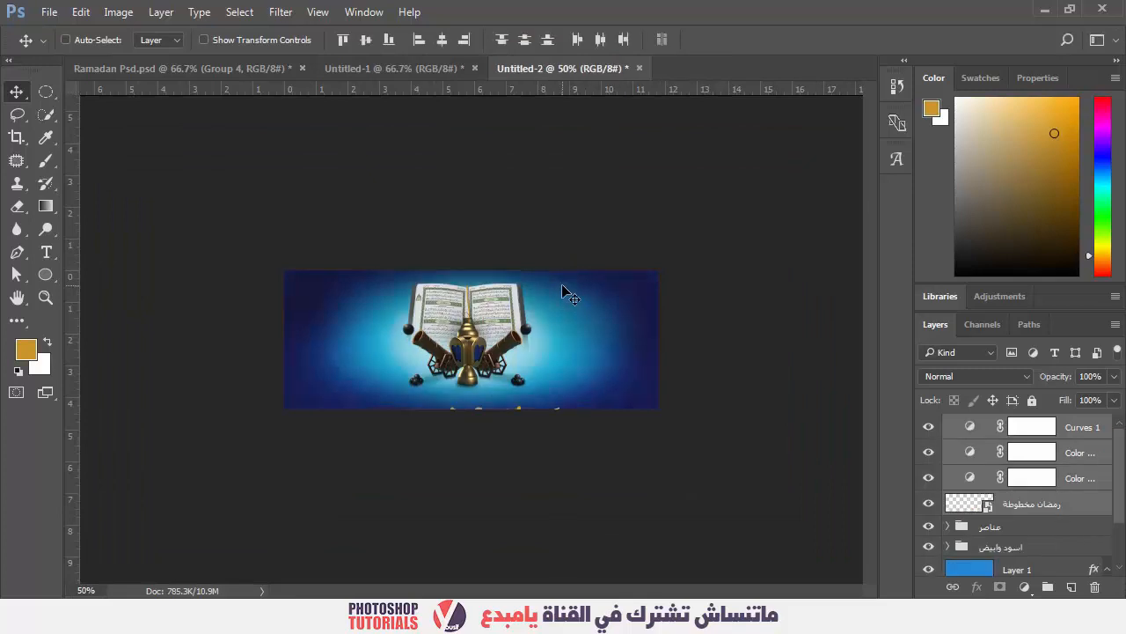
Step: Shrink the رمضان مخطوطة calligraphy to less than 20% and place it centred beneath the lantern
left_click(1032, 510)
left_click_drag(606, 445, 695, 324)
key("ctrl+t")
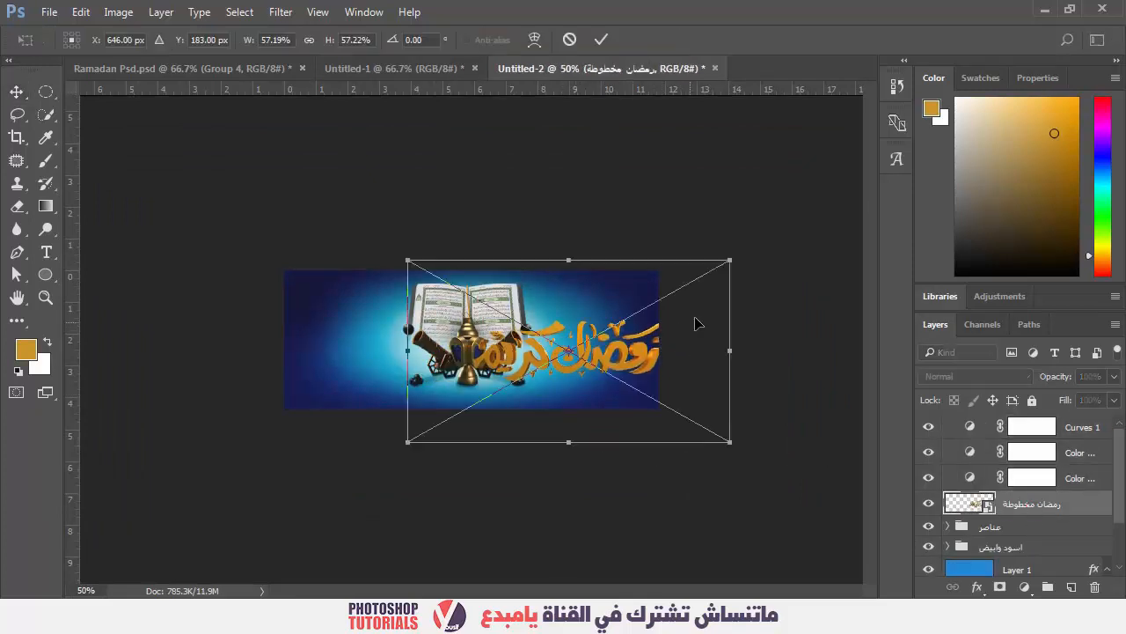
left_click_drag(729, 260, 607, 327)
left_click_drag(579, 371, 493, 414)
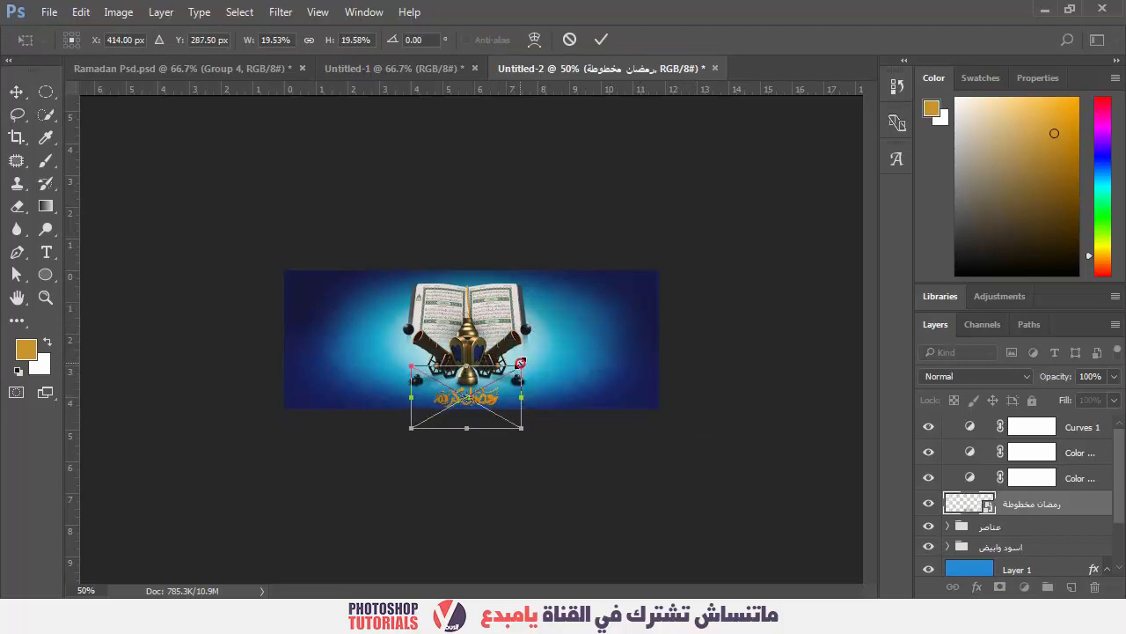
left_click_drag(520, 363, 509, 370)
key("Return")
key("z")
left_click(487, 359)
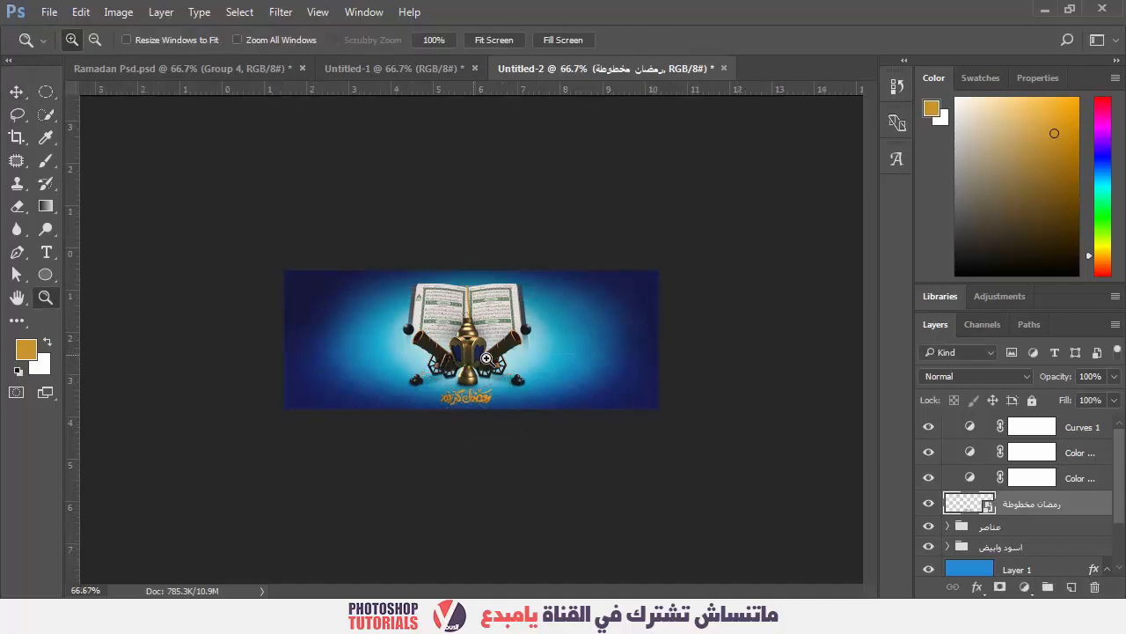
left_click(487, 359)
key("v")
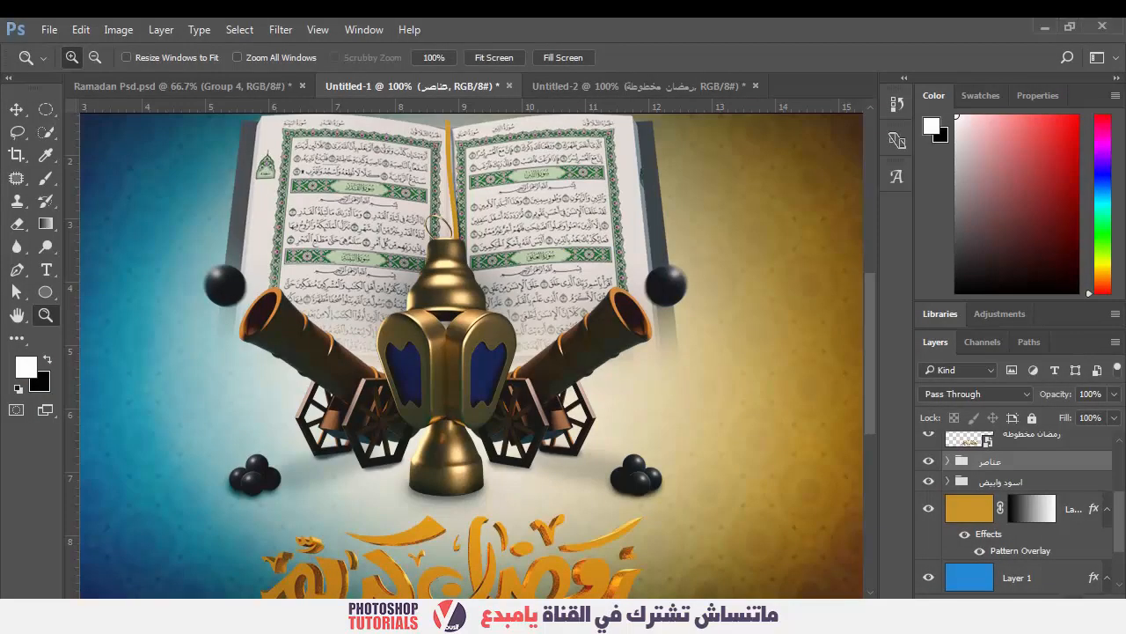
Step: Add a new layer above the عناصر group in Untitled-1 and dab soft white light over the cannonballs, cannons, lantern and book at 22% brush opacity
left_click(1072, 604)
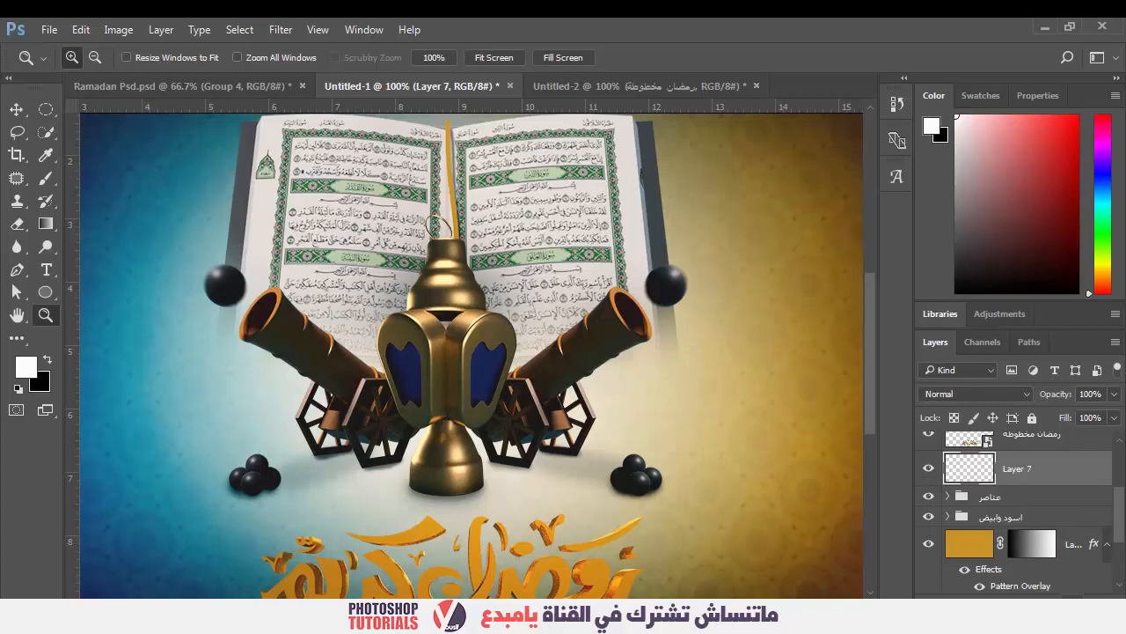
key("b")
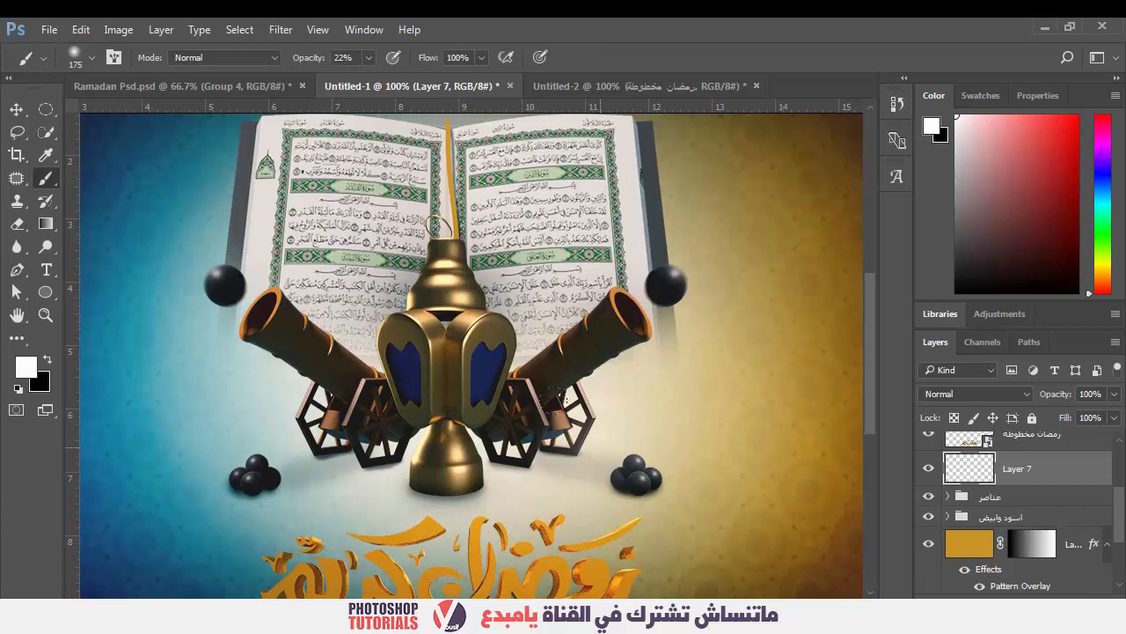
left_click(601, 447)
left_click(258, 401)
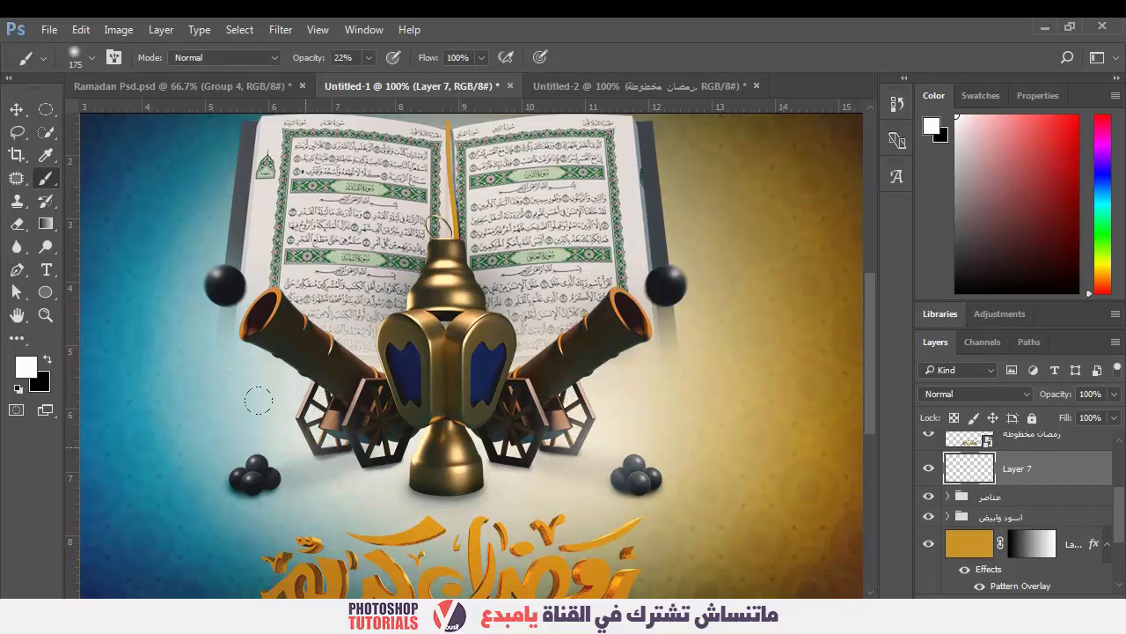
left_click(258, 407)
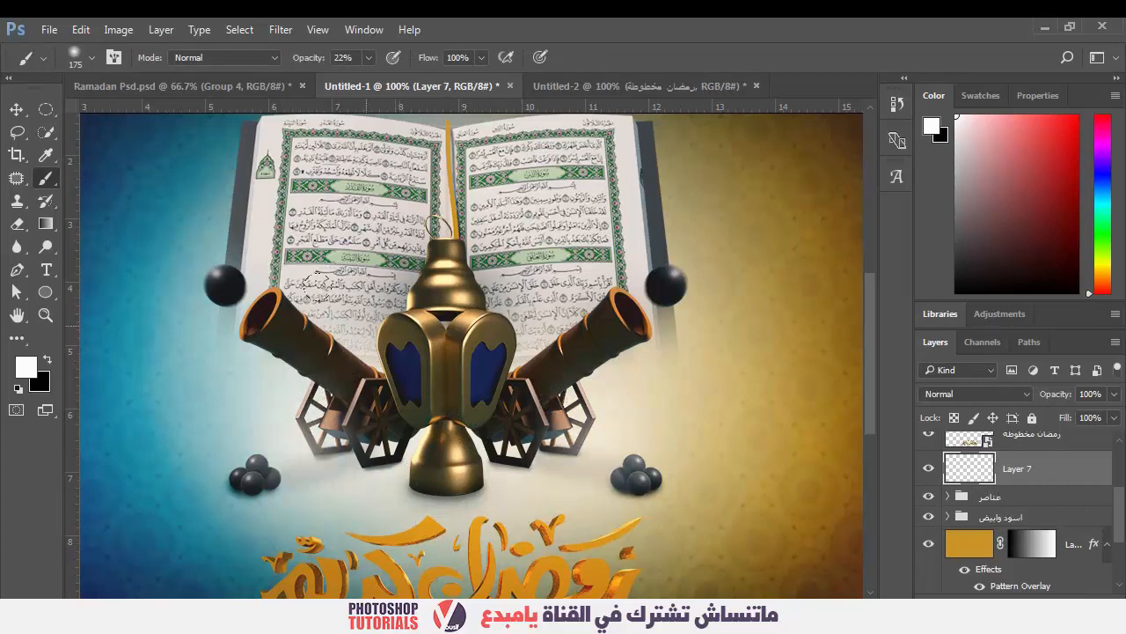
left_click(369, 354)
left_click(489, 321)
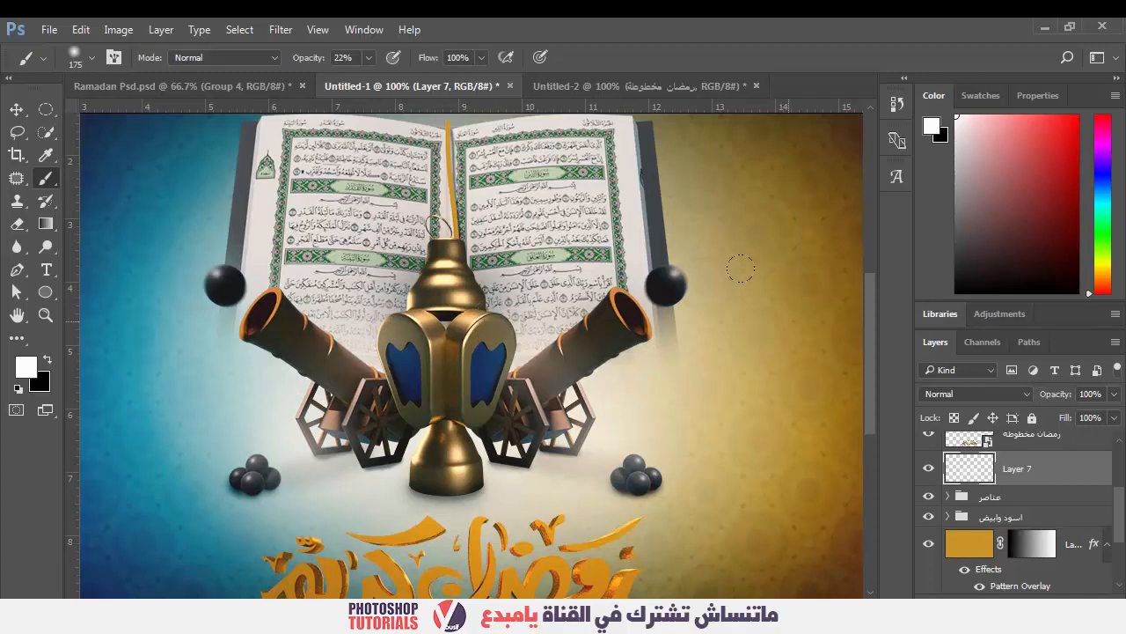
left_click(172, 195)
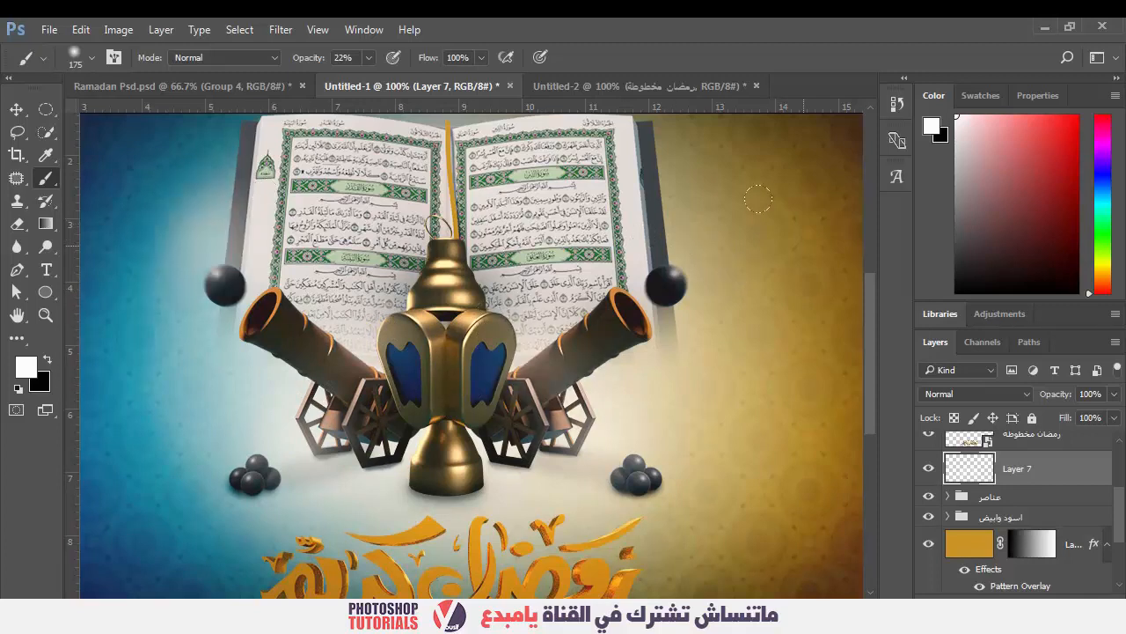
left_click(642, 209)
left_click(429, 504)
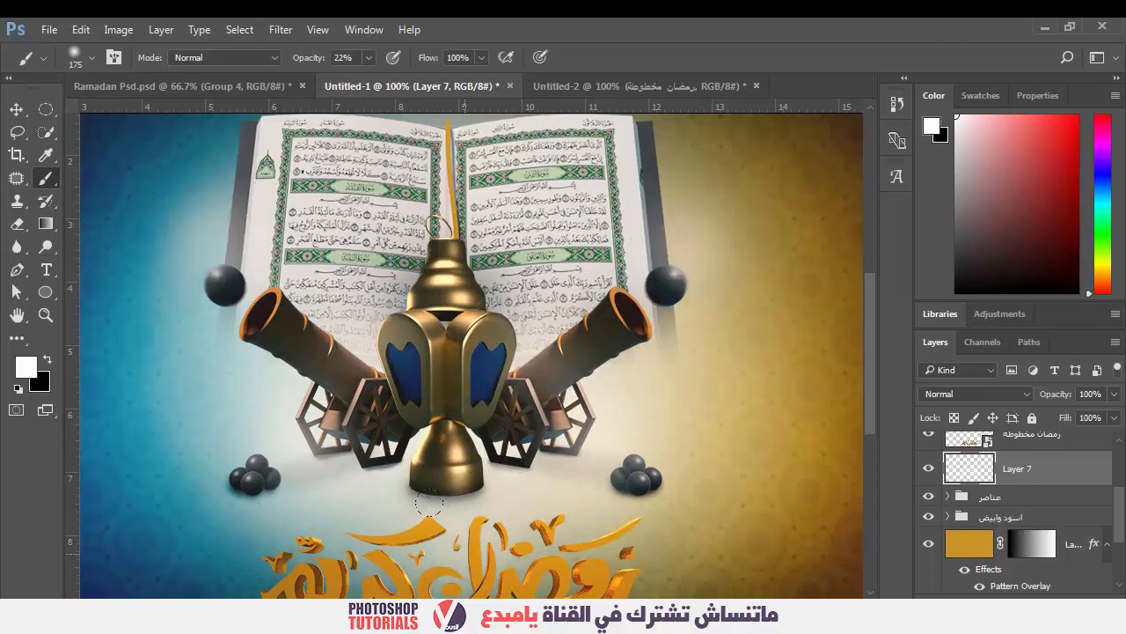